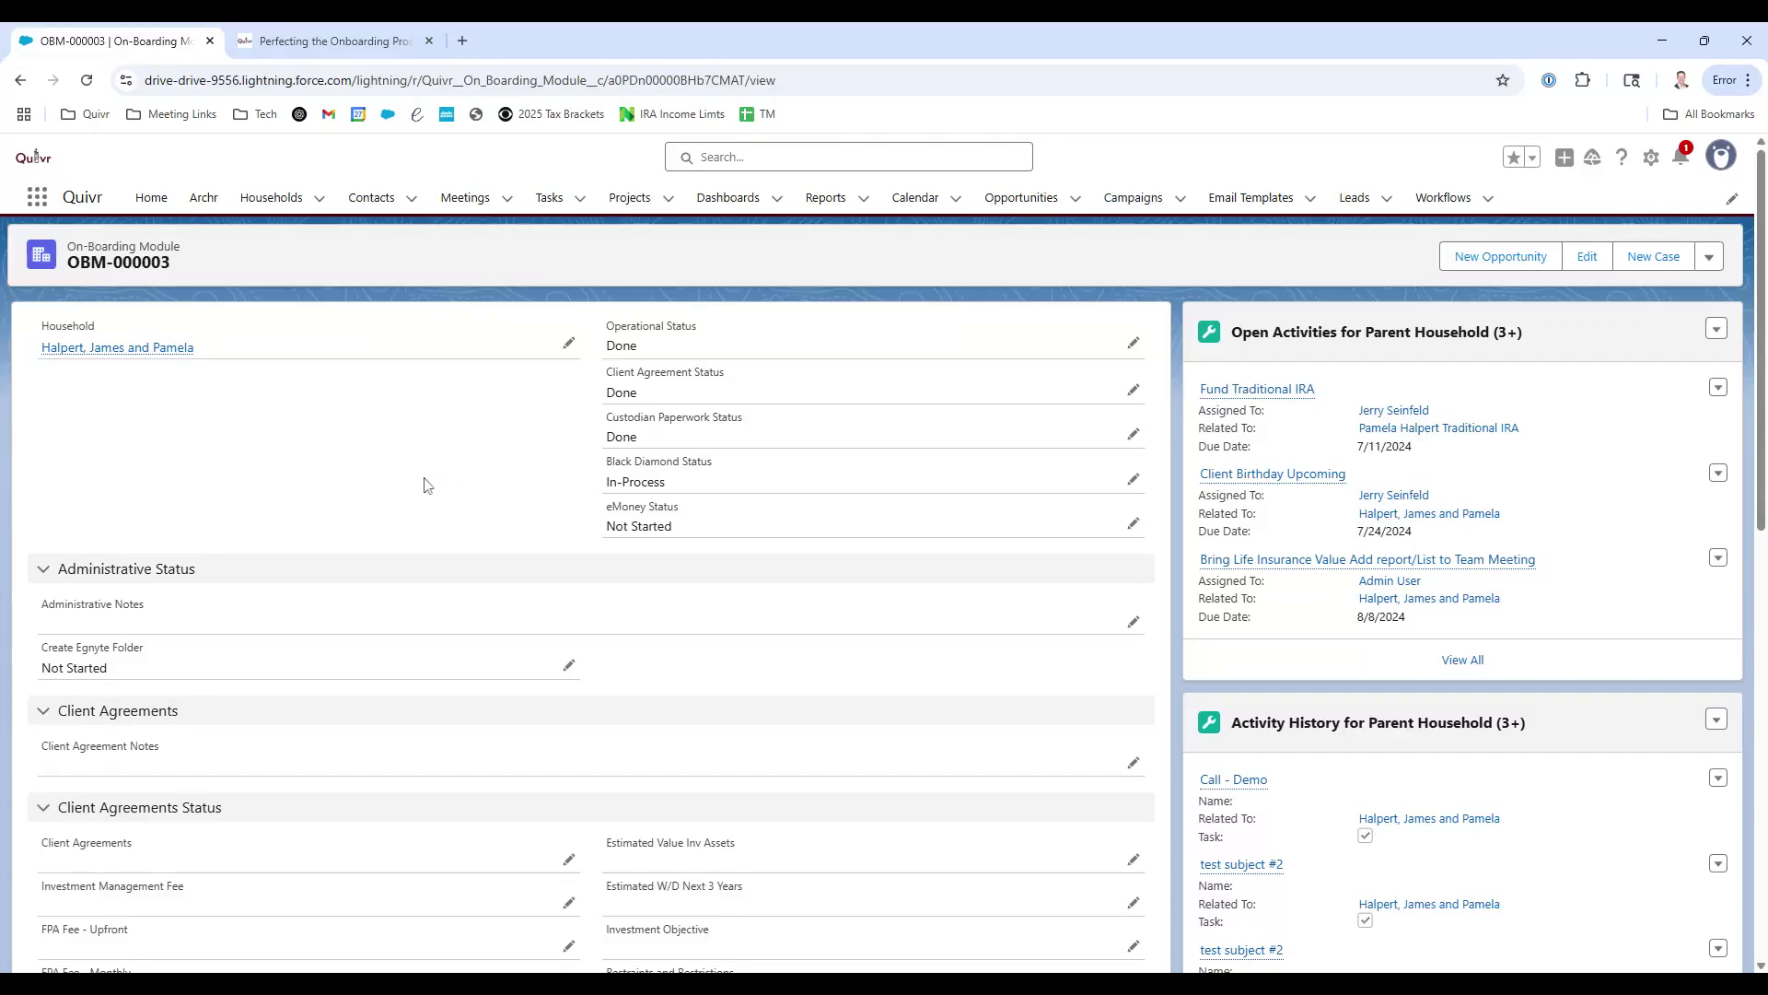
Review the onboarding record's status fields and its administrative, client agreement and custodial paperwork sections.
scroll(443, 484, down, 1)
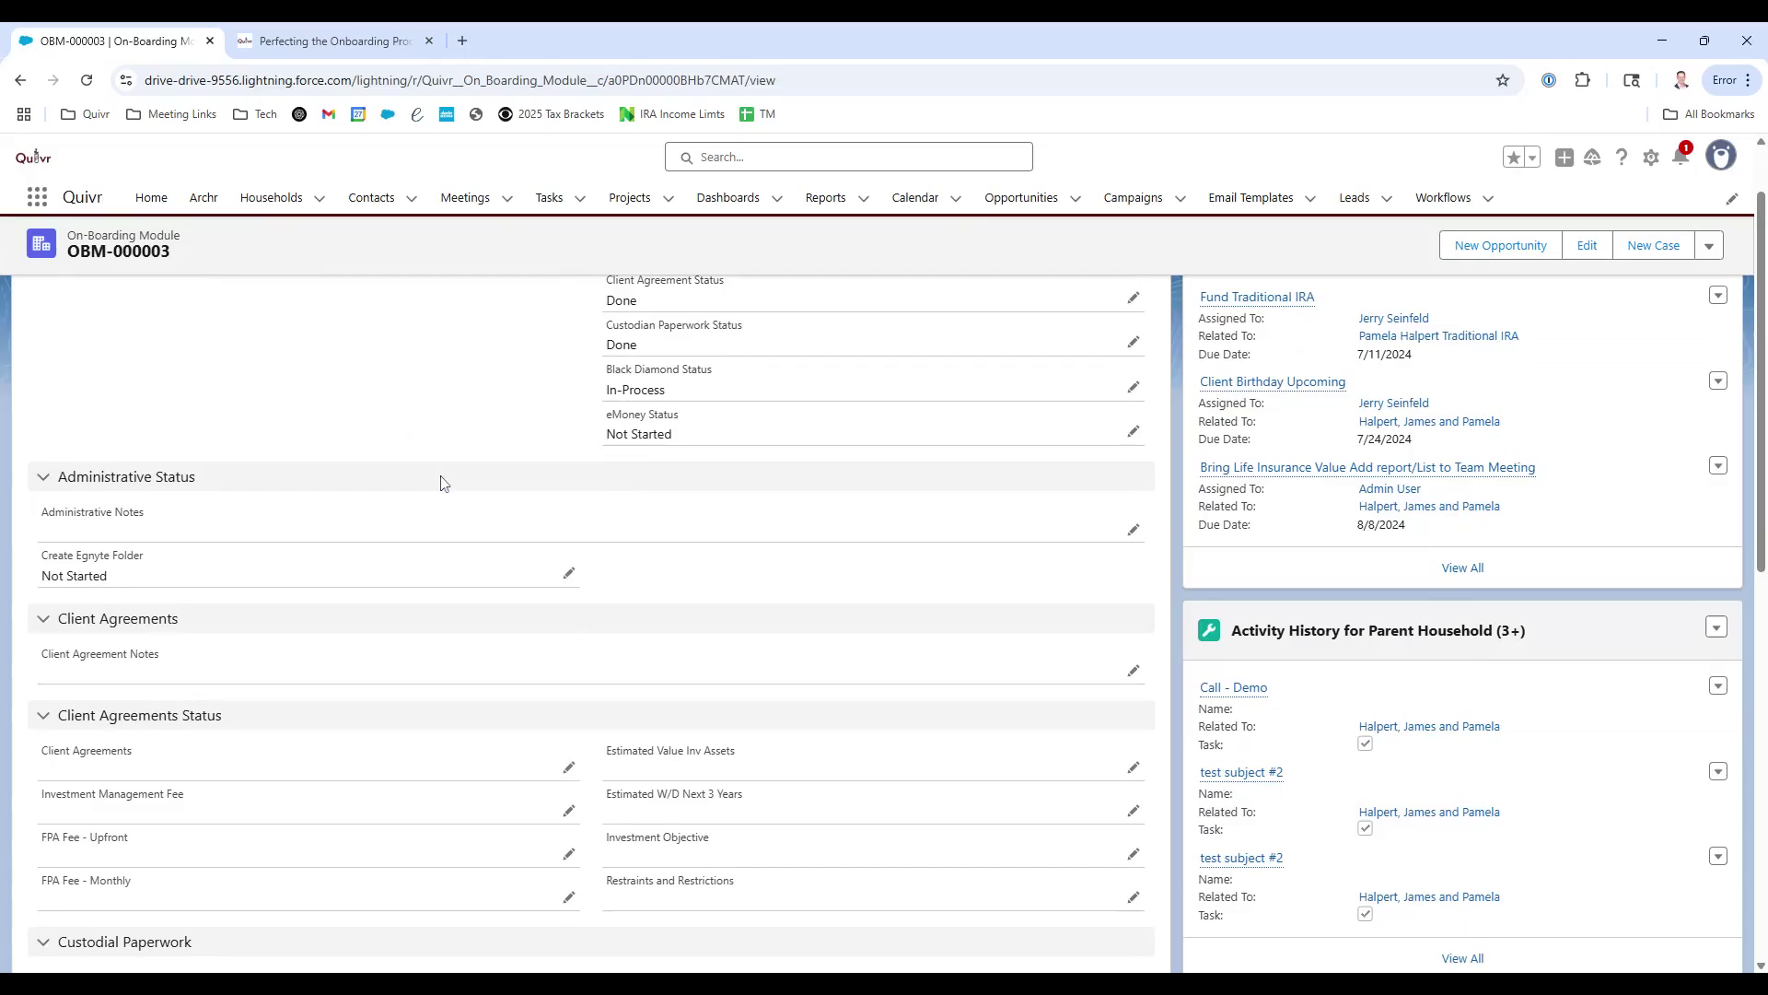
scroll(443, 483, up, 1)
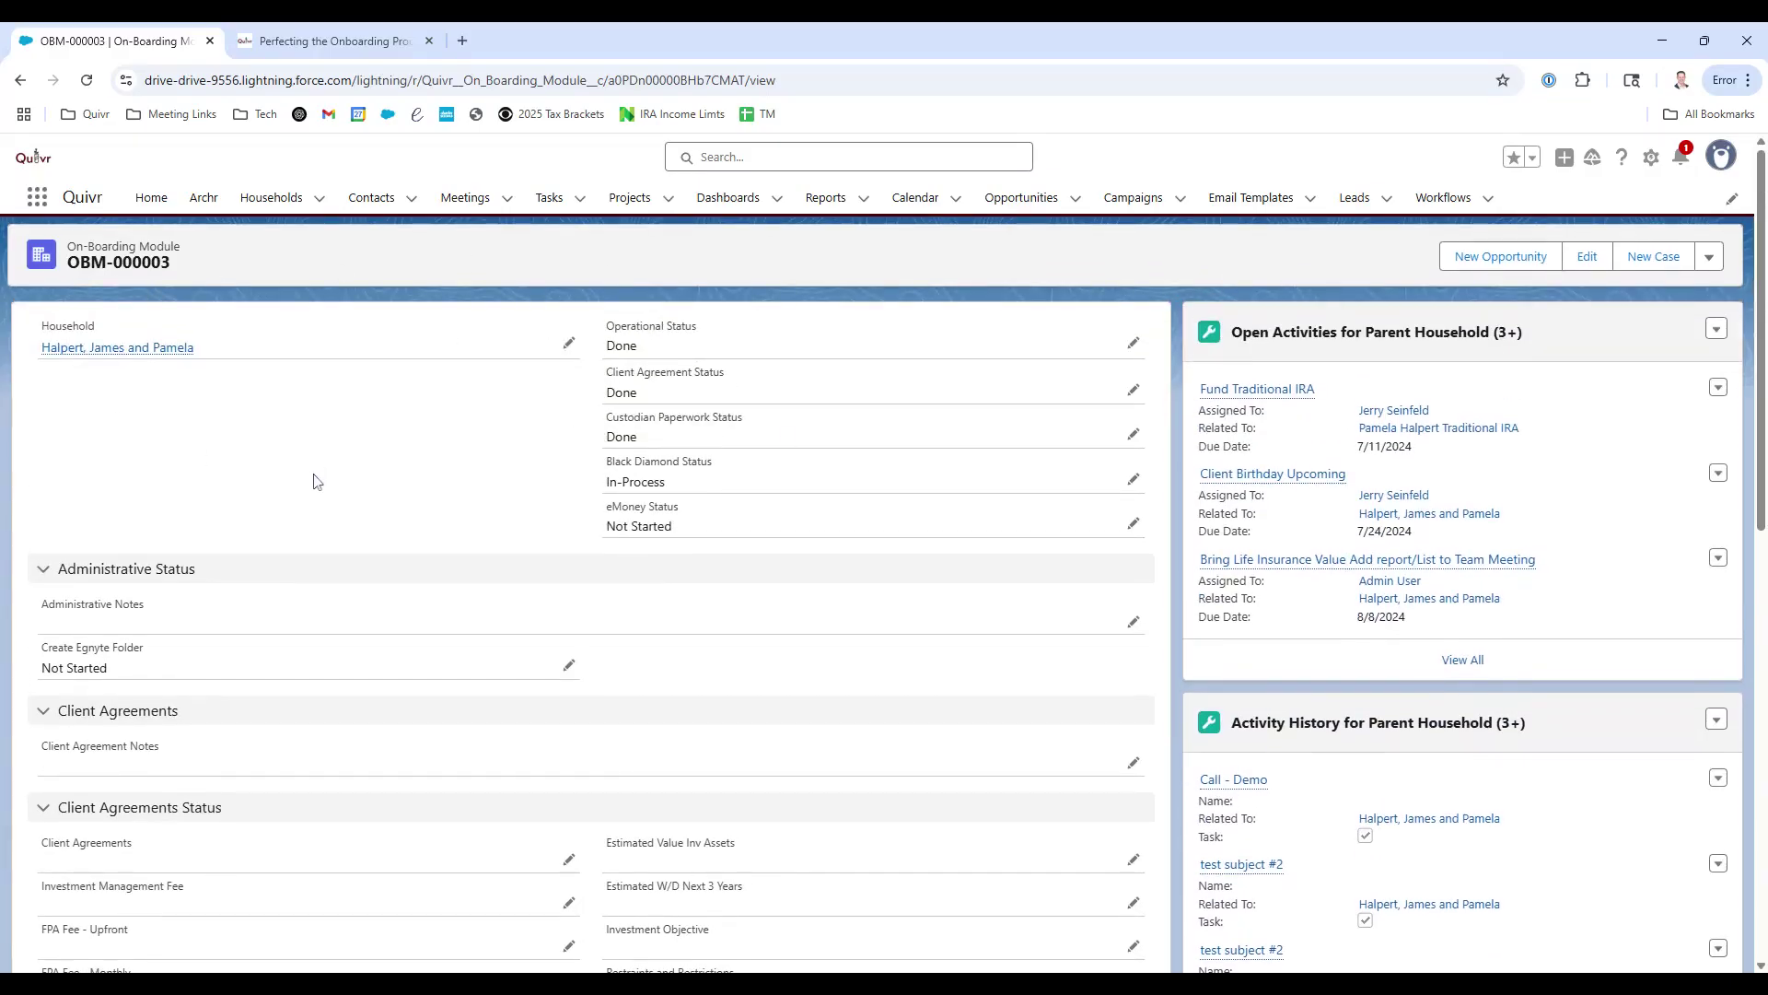
scroll(325, 491, down, 1)
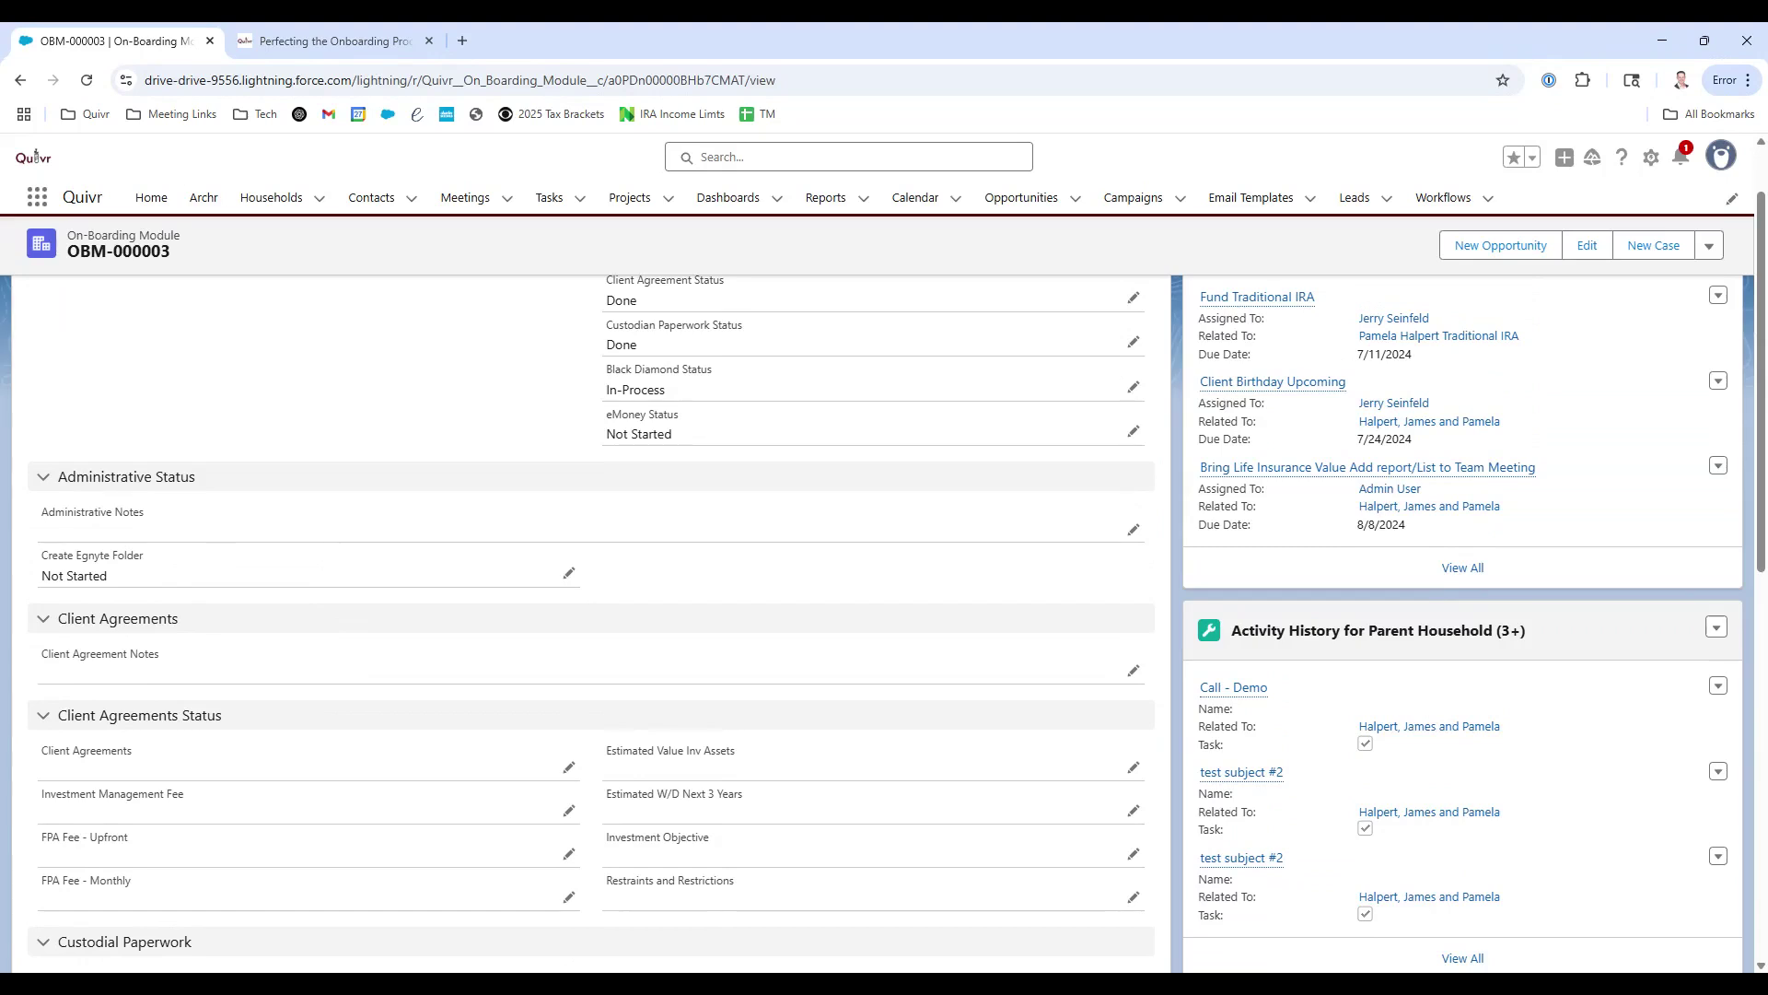
scroll(250, 629, down, 1)
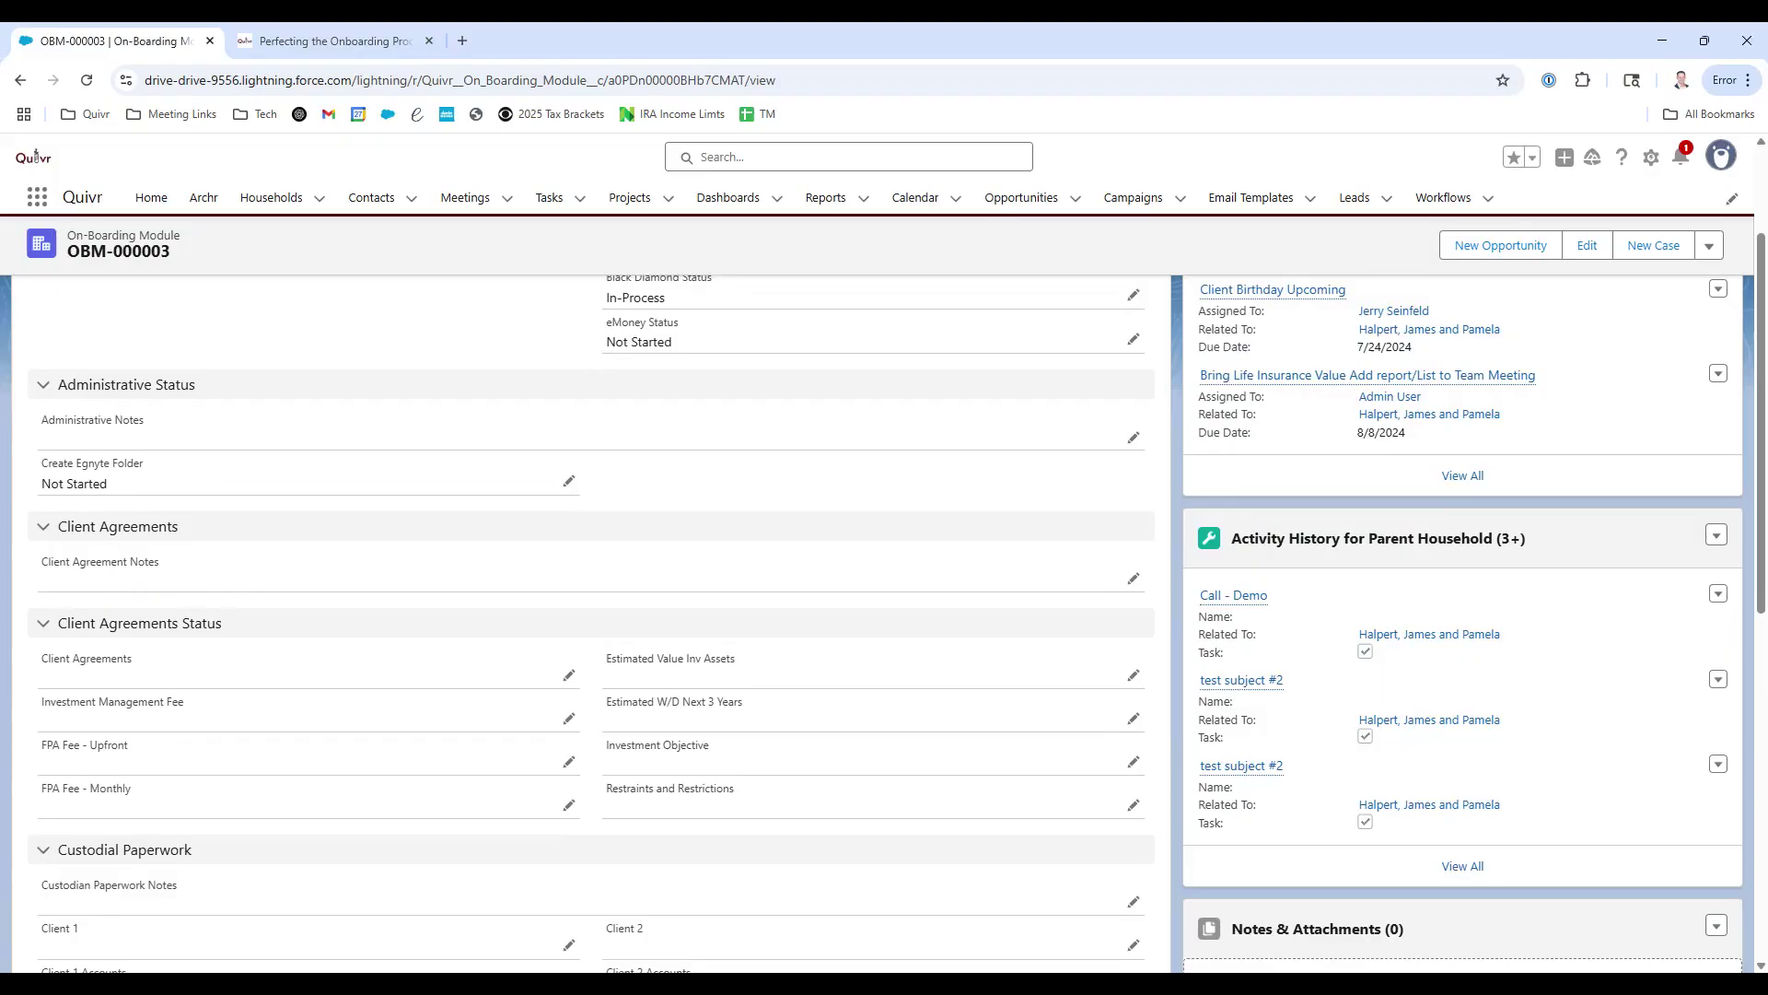
scroll(138, 589, down, 1)
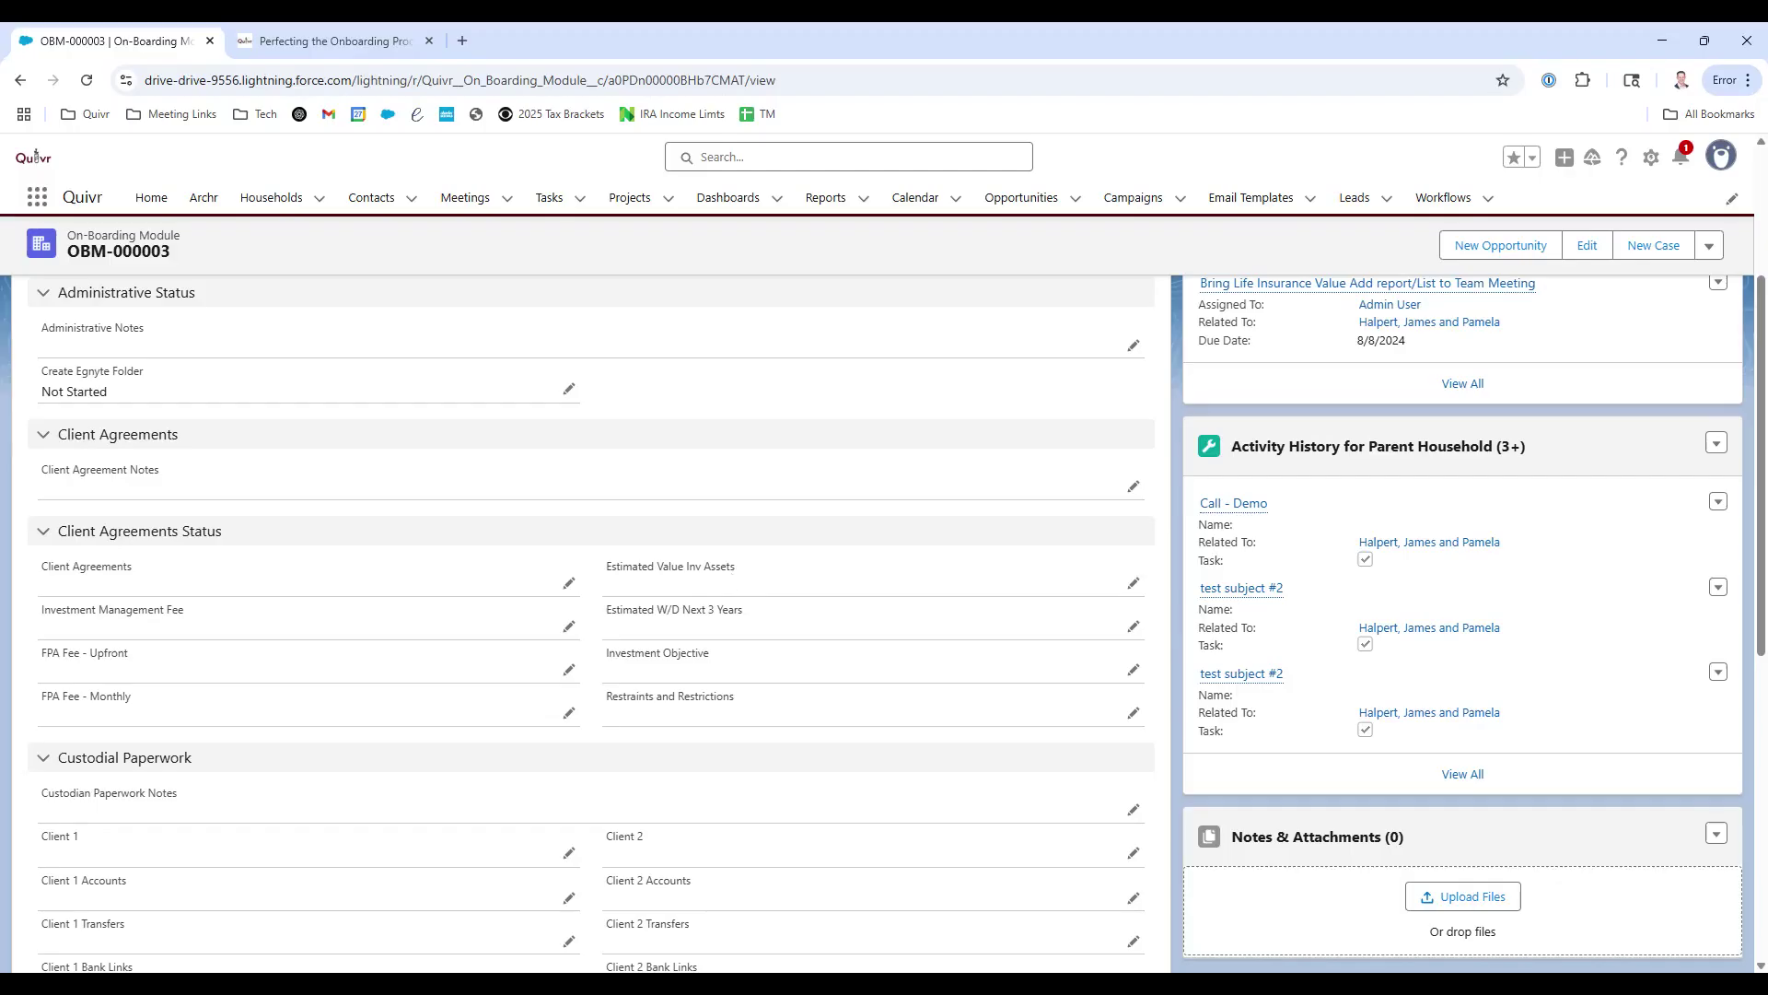
drag(737, 568, 625, 576)
scroll(541, 719, down, 3)
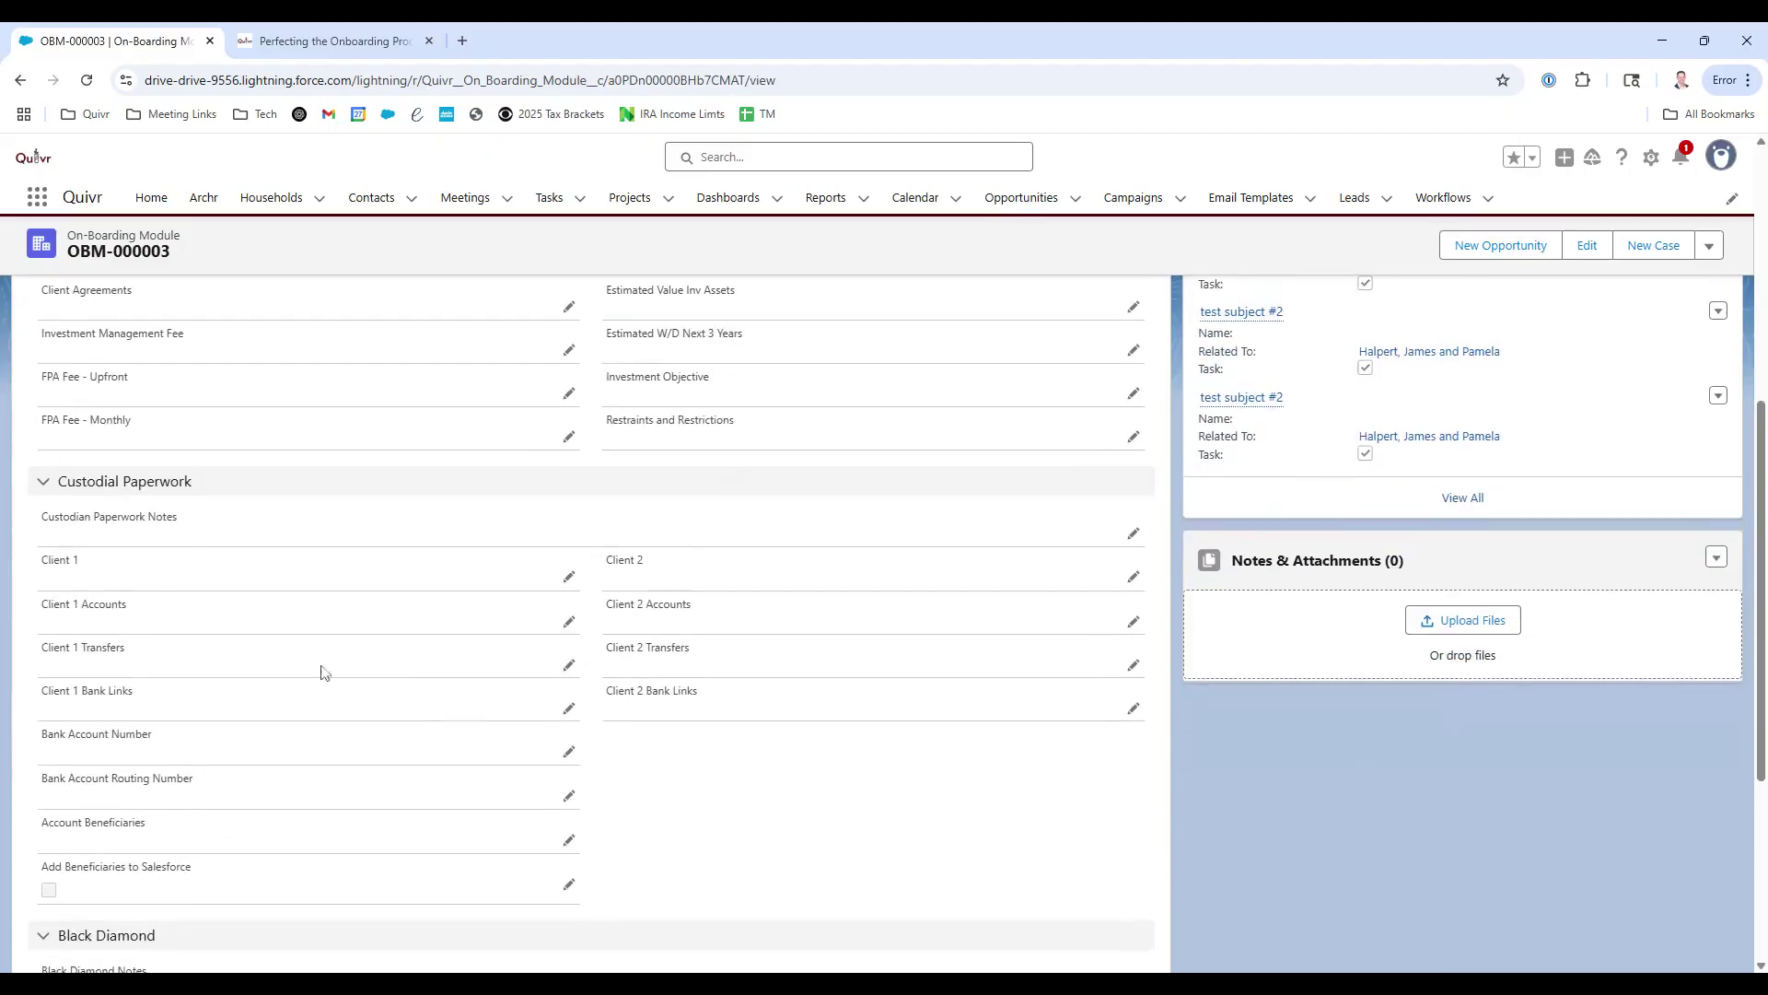
Choose Joint Account, Traditional IRA and Revocable Trust as the Client 1 Accounts and save the record.
double_click(329, 635)
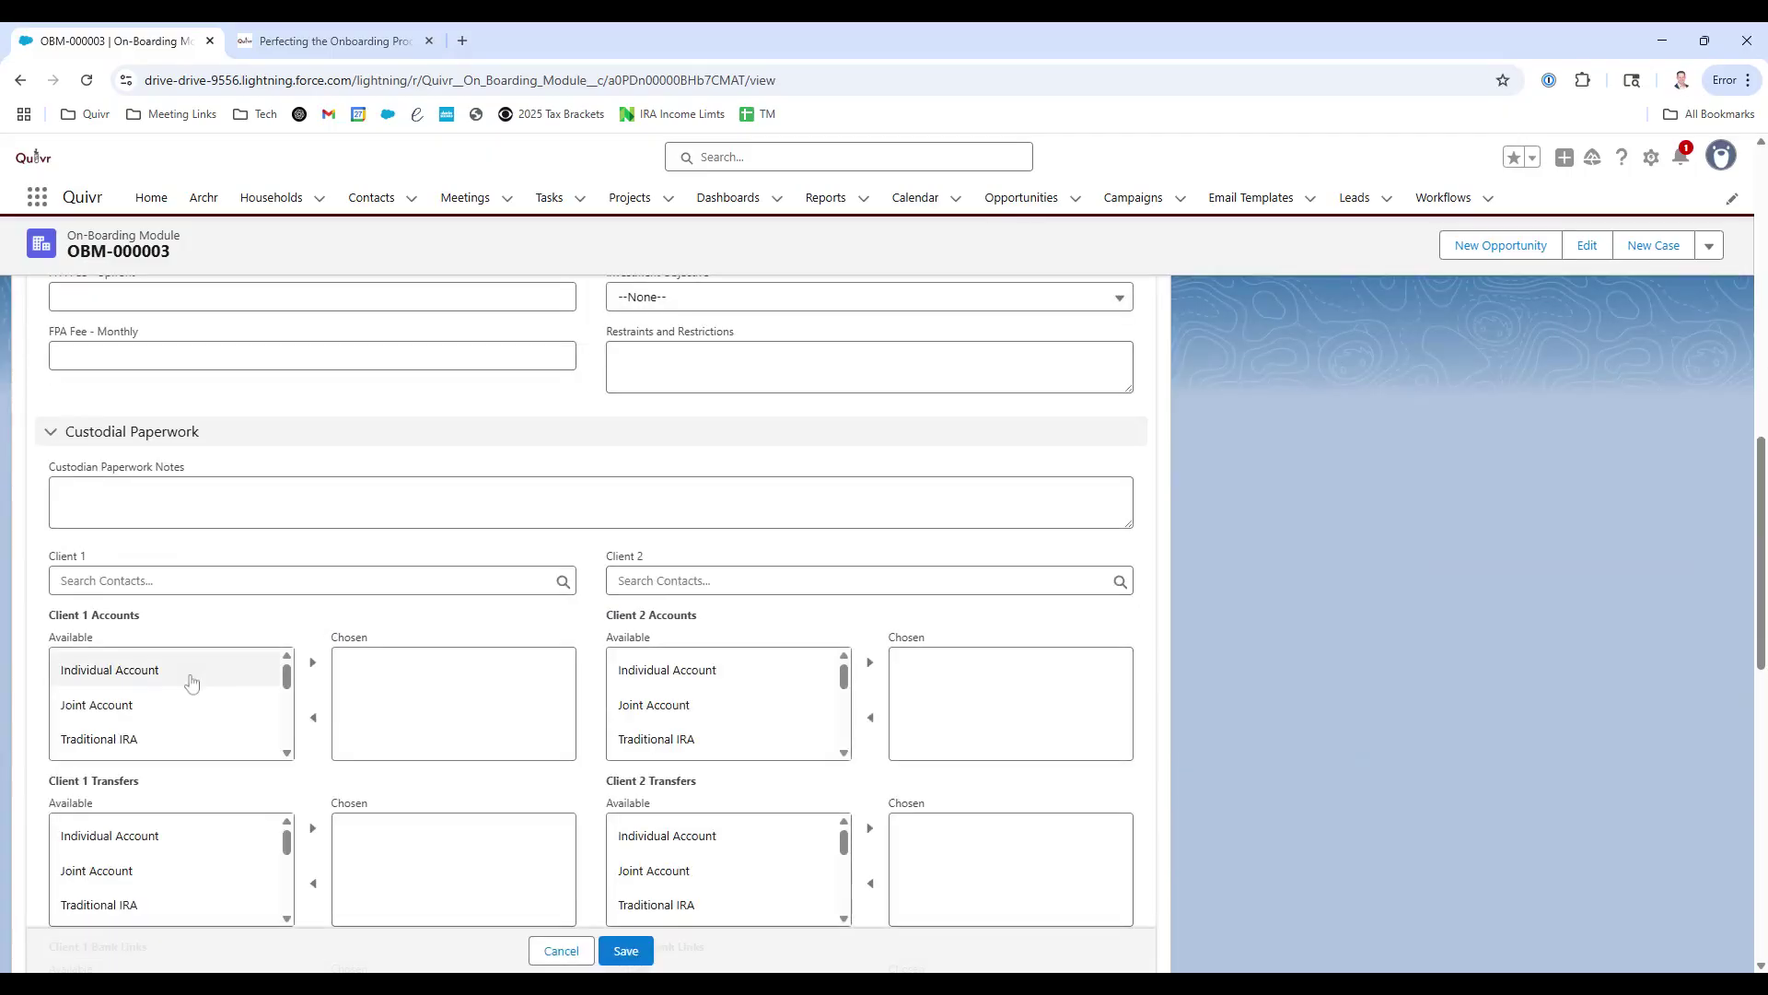
click(168, 709)
ctrl+click(158, 737)
scroll(202, 724, down, 1)
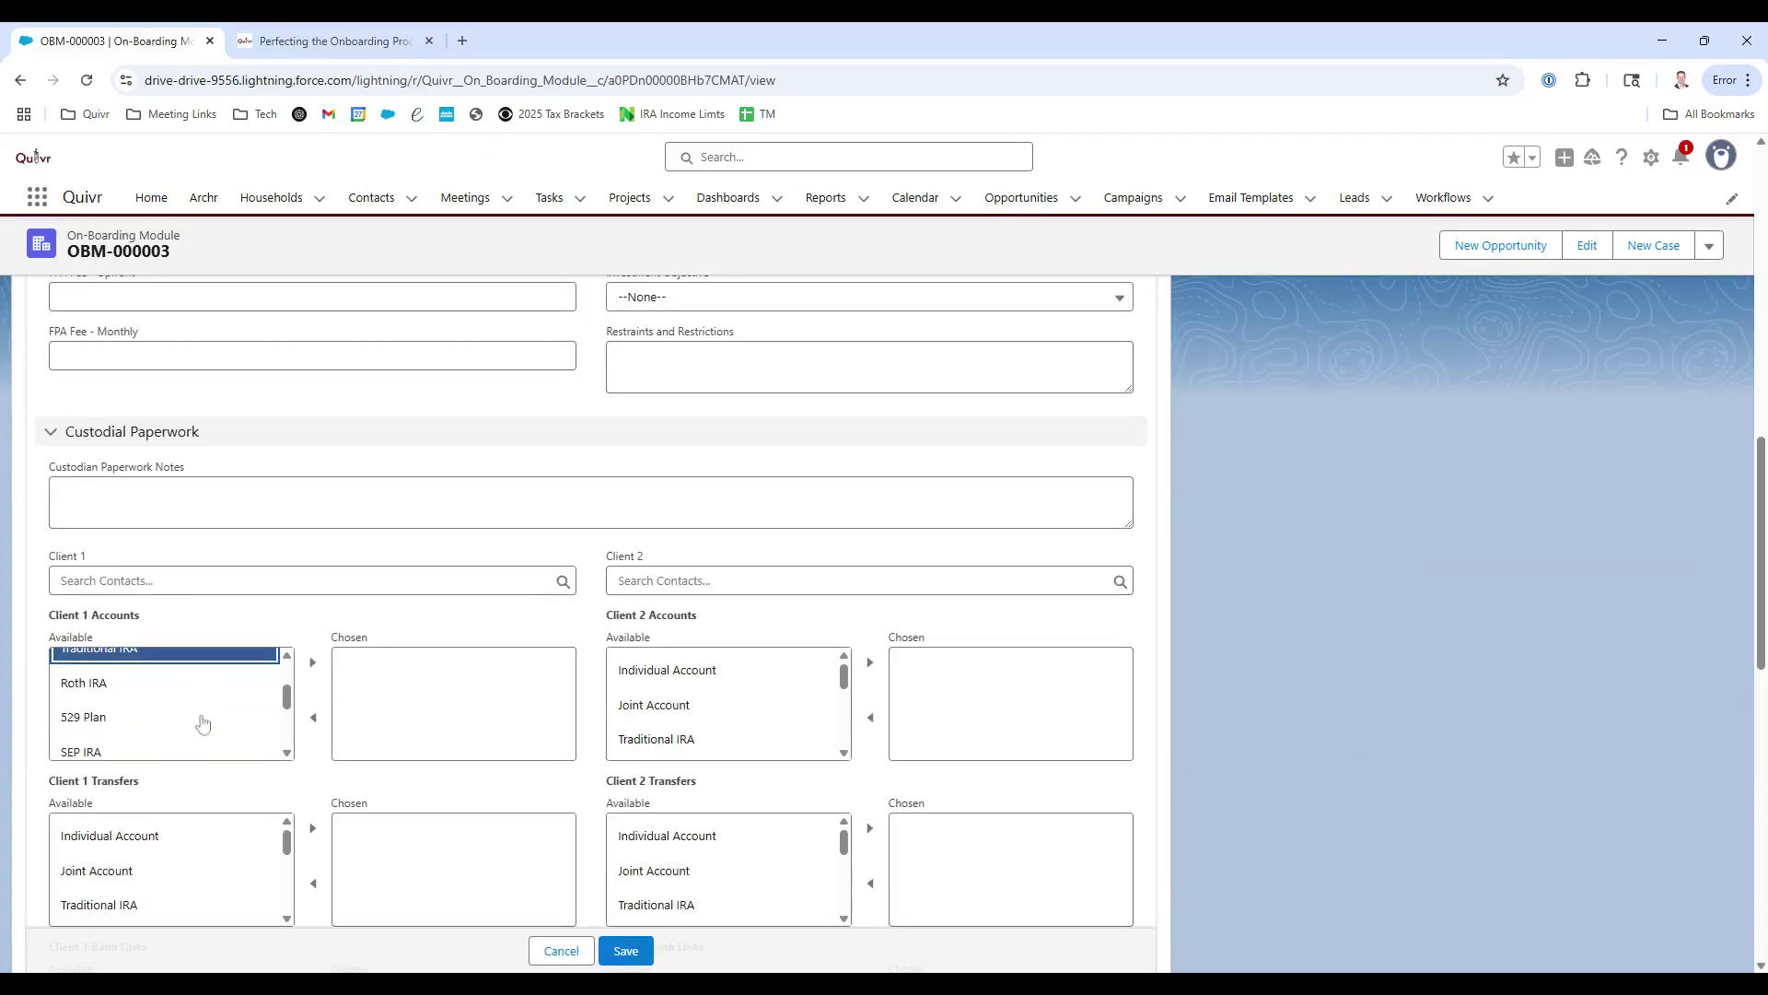
scroll(203, 724, down, 4)
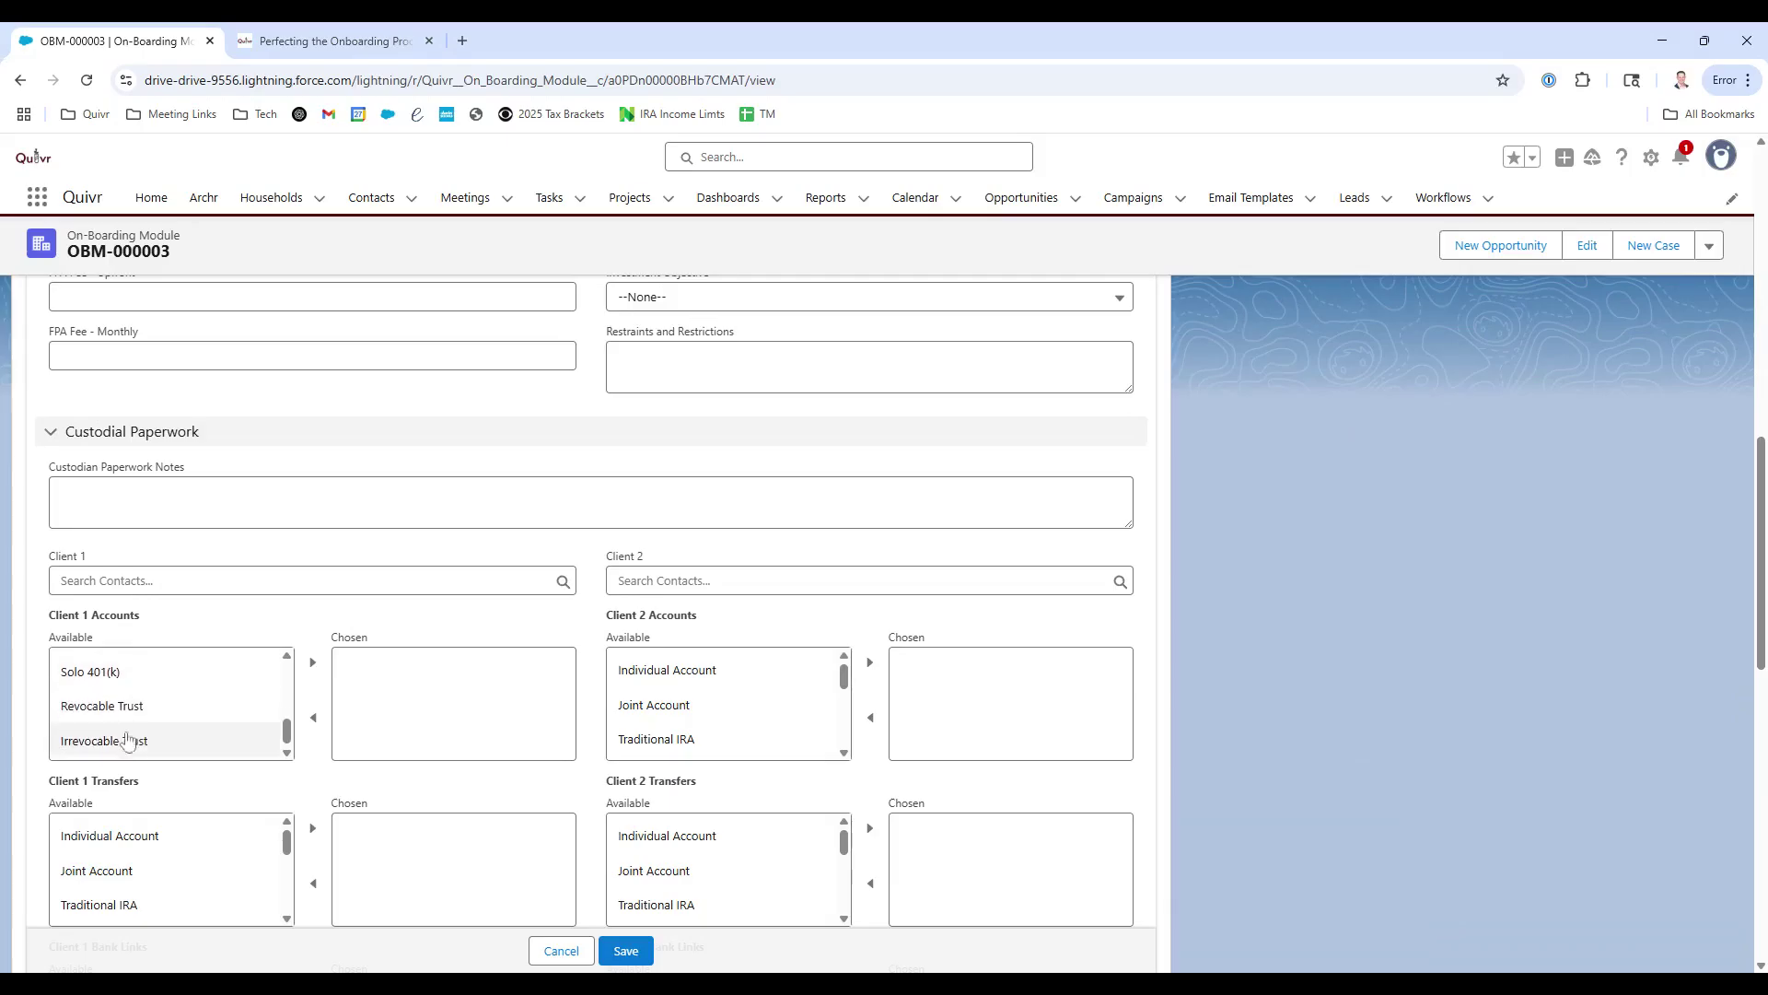
ctrl+click(127, 705)
click(312, 661)
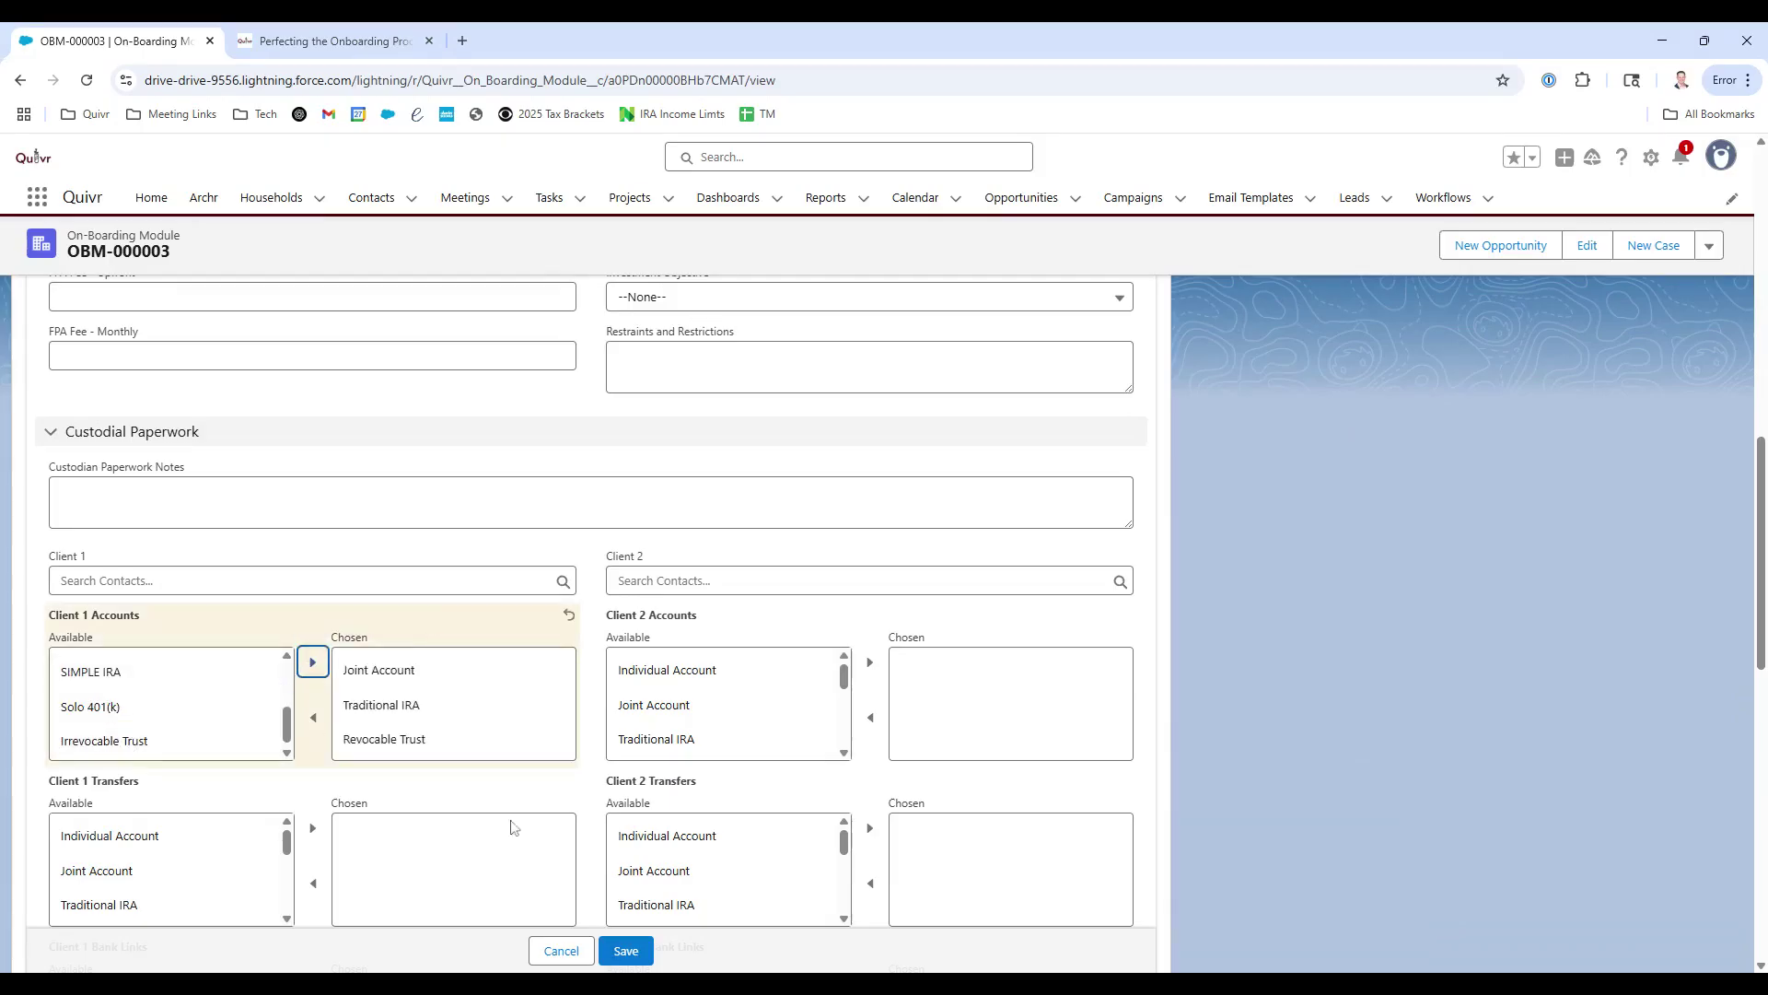
click(624, 950)
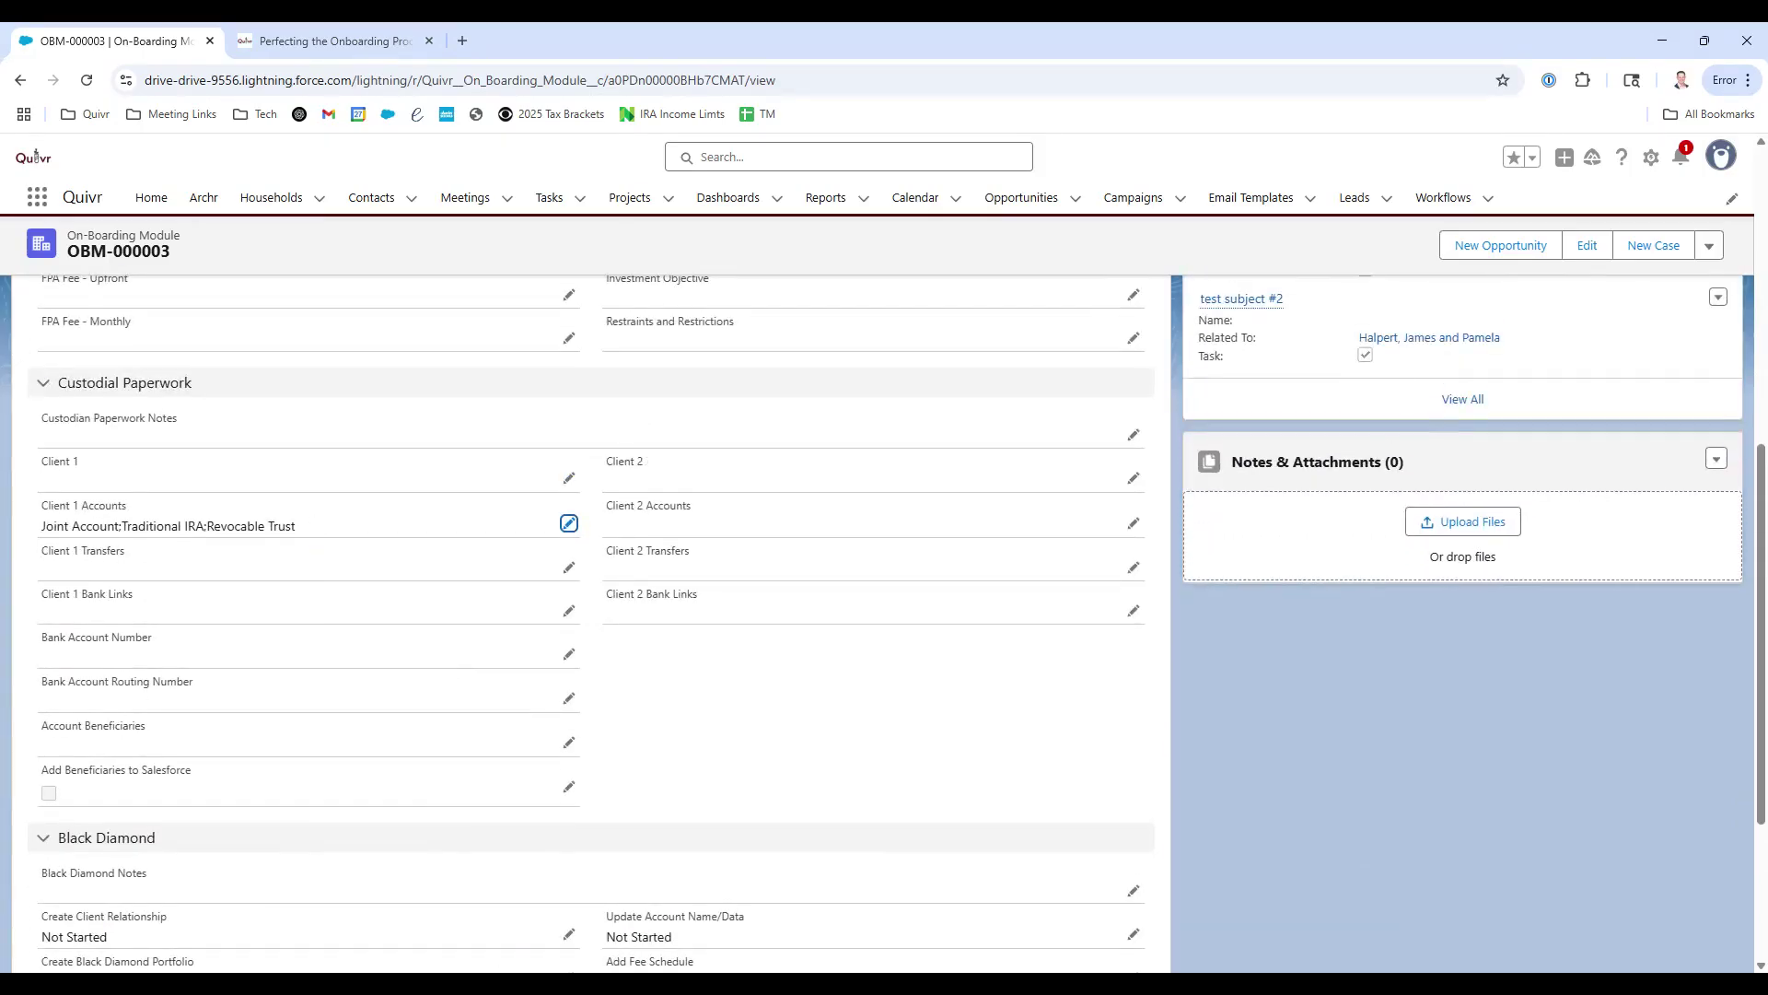
Set the Client 1 field under Custodial Paperwork to the household's first-named member and save the record.
double_click(143, 481)
text(James)
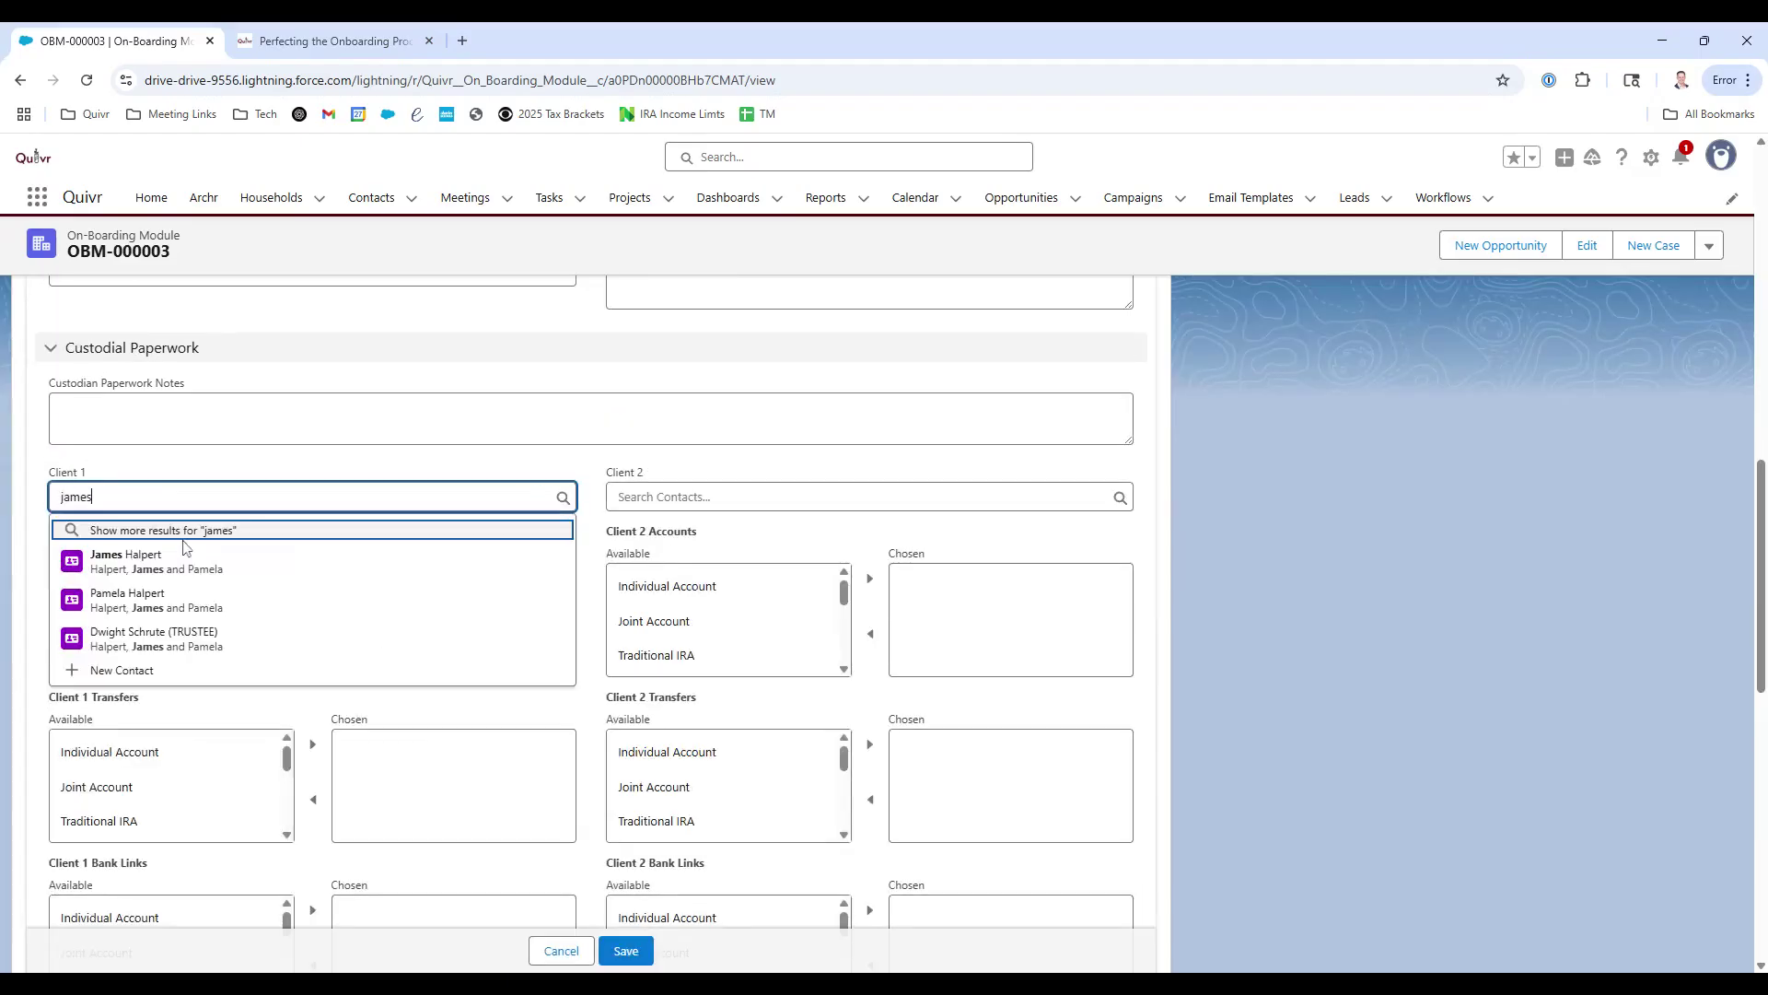
click(185, 553)
click(626, 950)
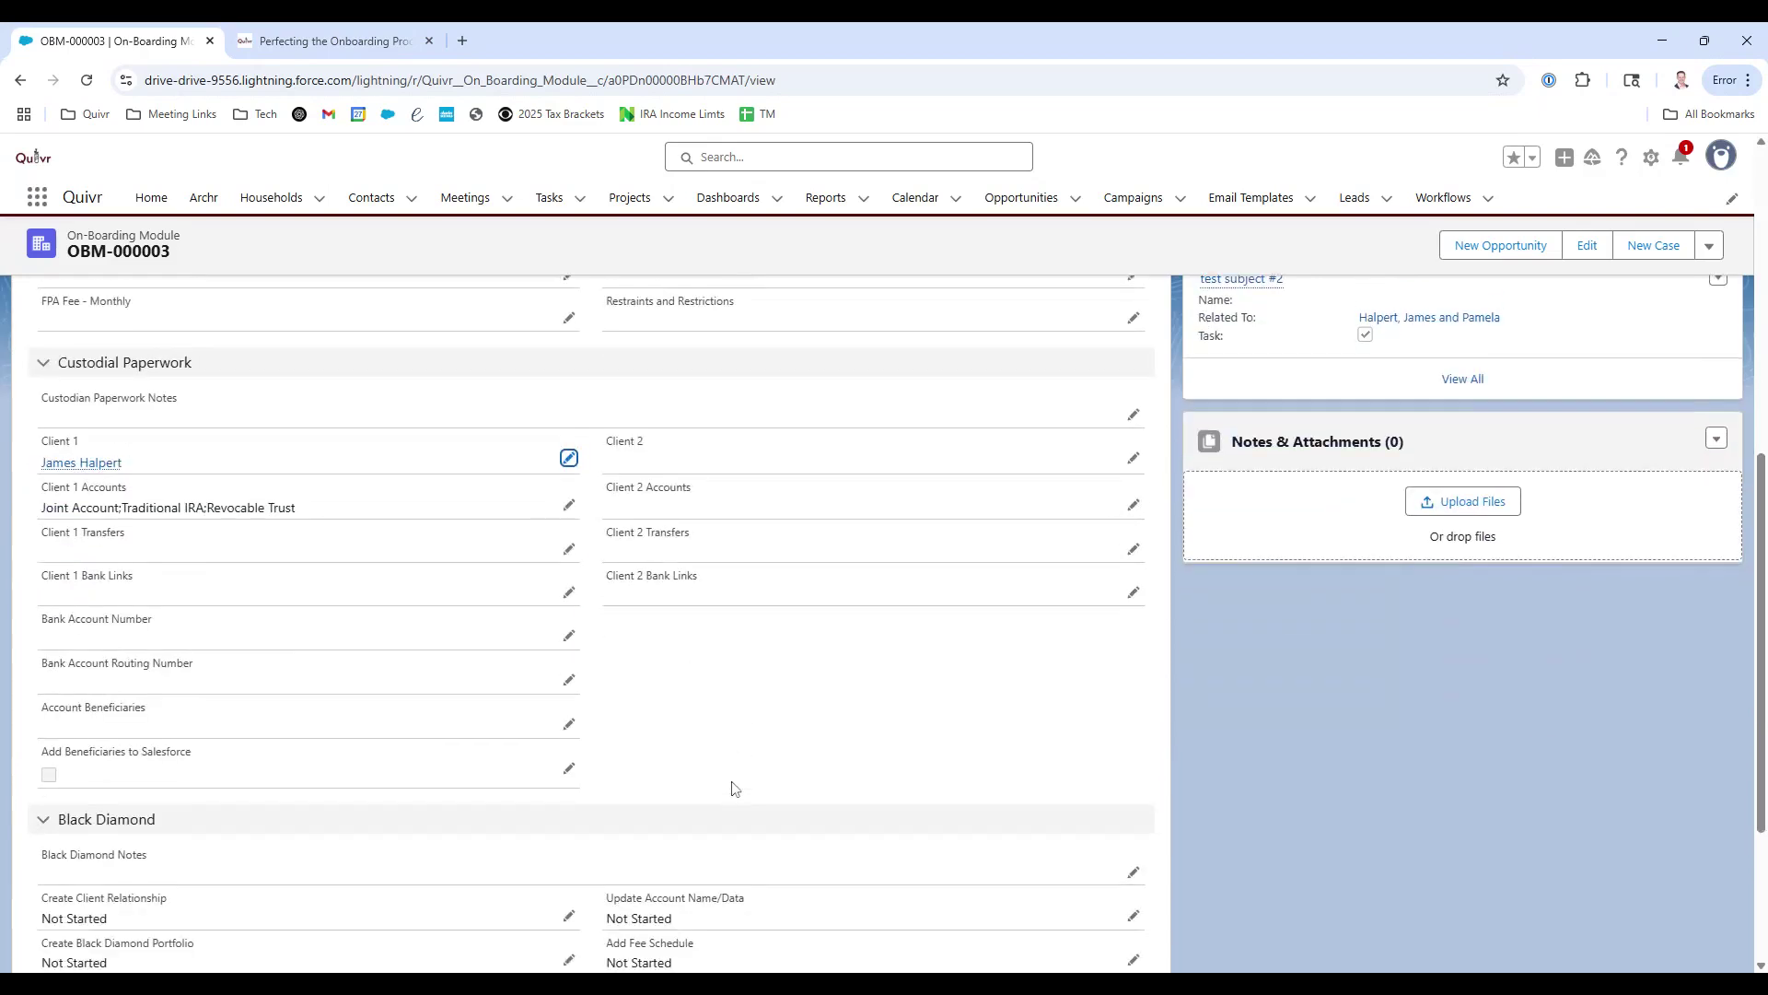
Open the onboarding record's linked household in a new browser tab while staying on the onboarding record.
scroll(652, 820, down, 3)
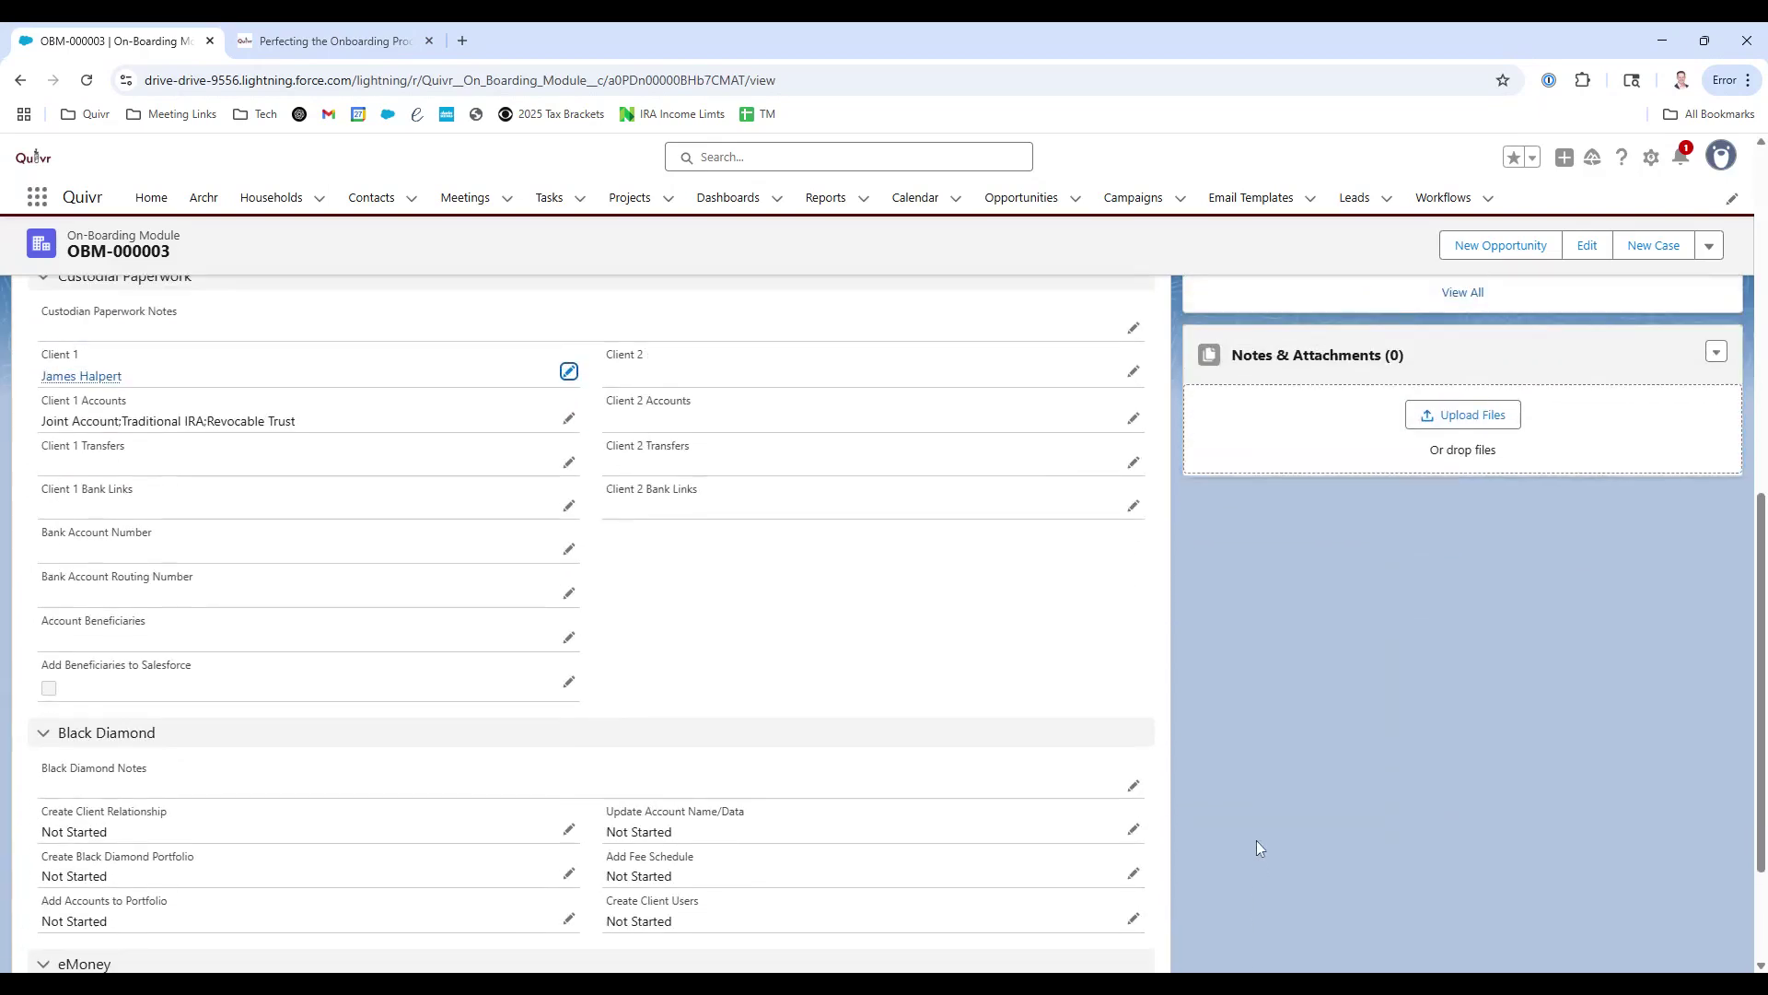
scroll(1256, 841, up, 2)
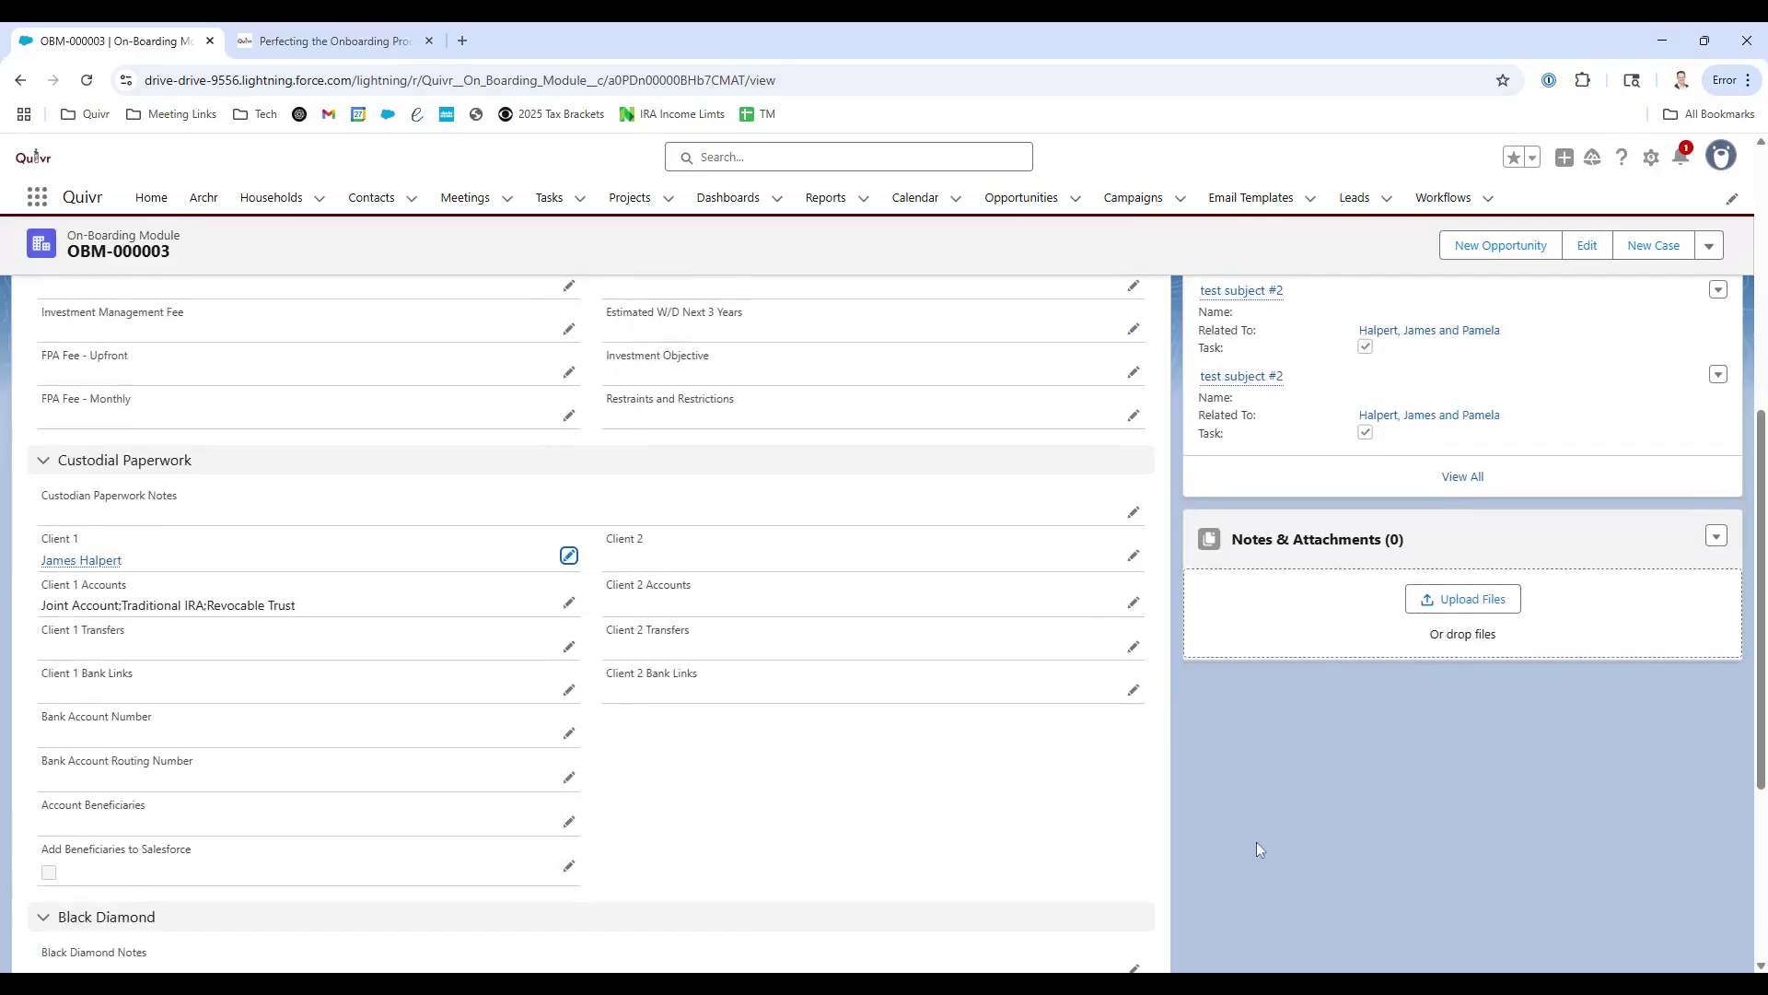
scroll(1251, 833, up, 3)
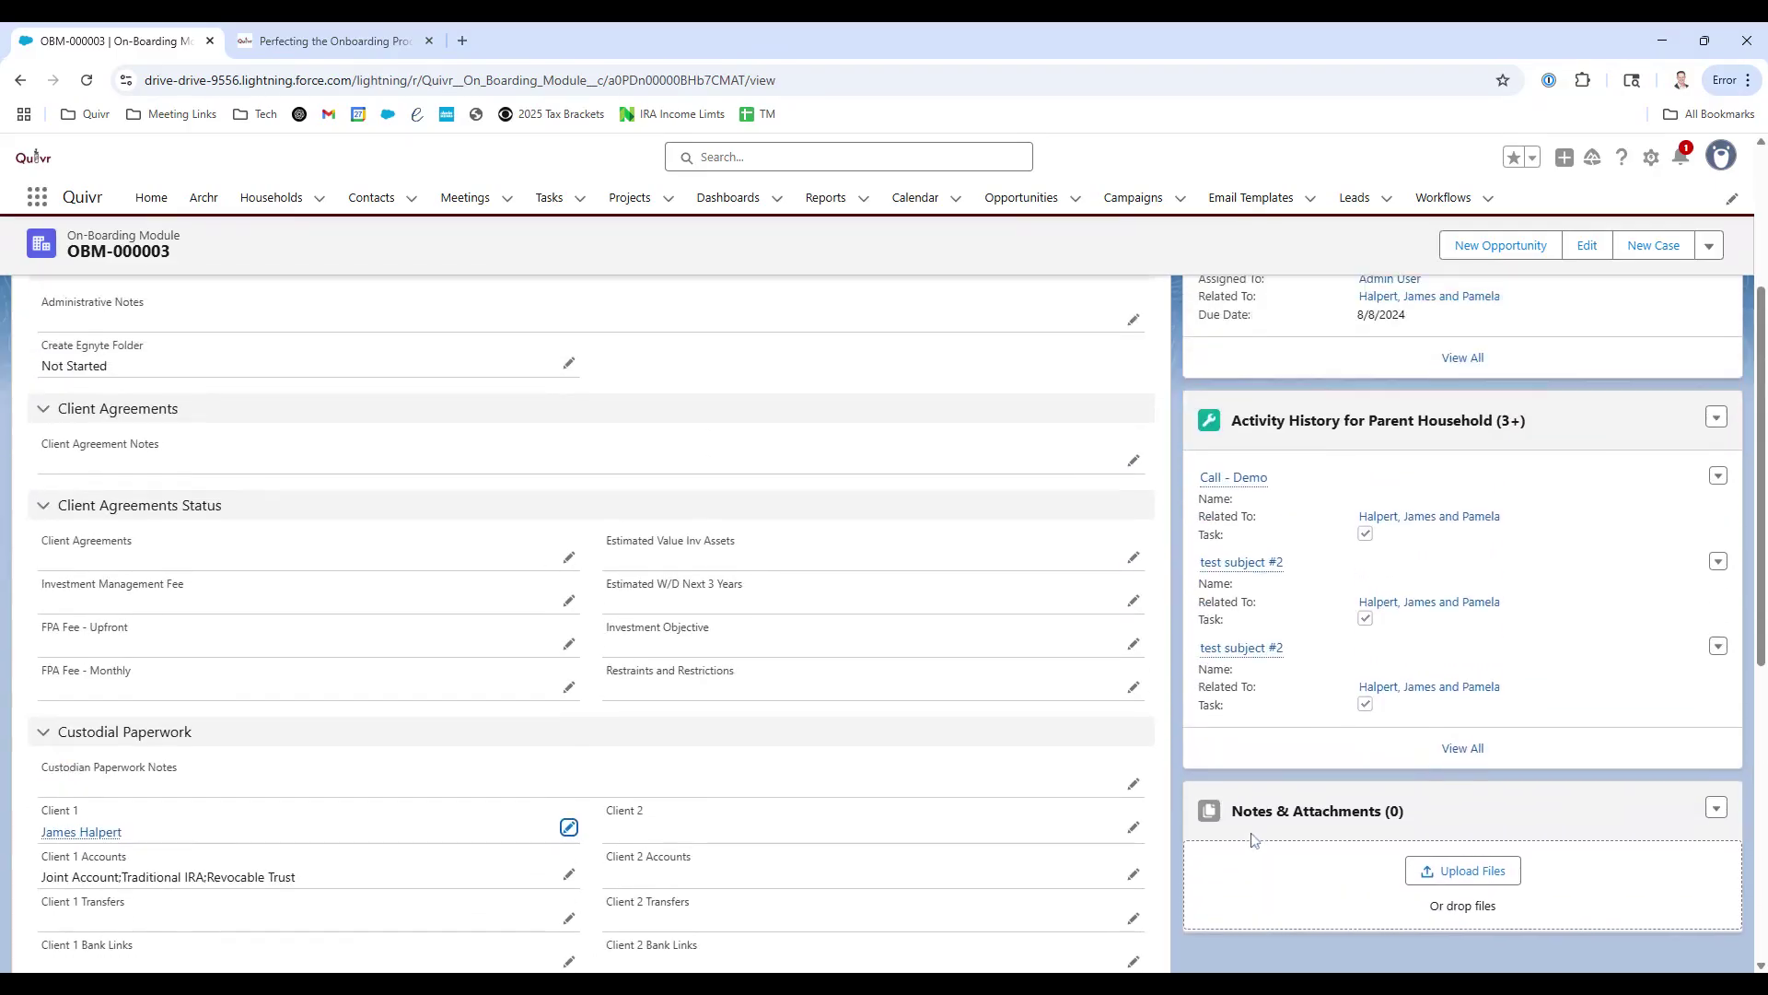
scroll(1250, 840, up, 3)
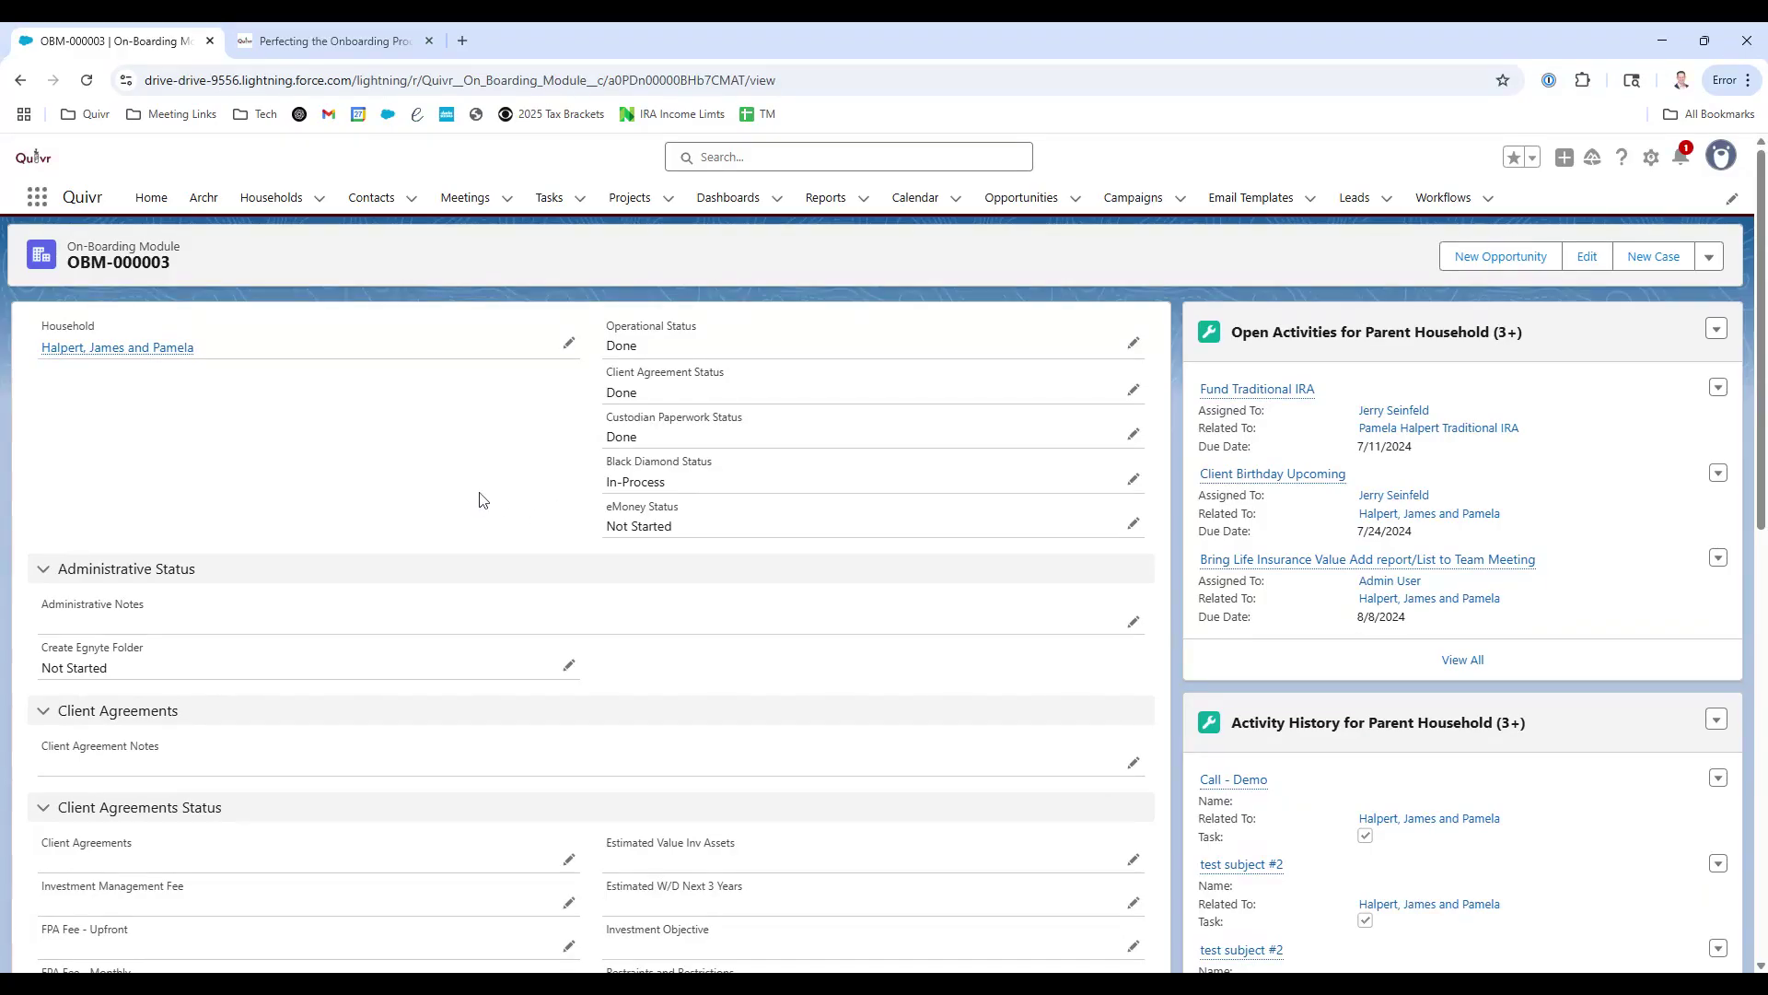
middle_click(175, 350)
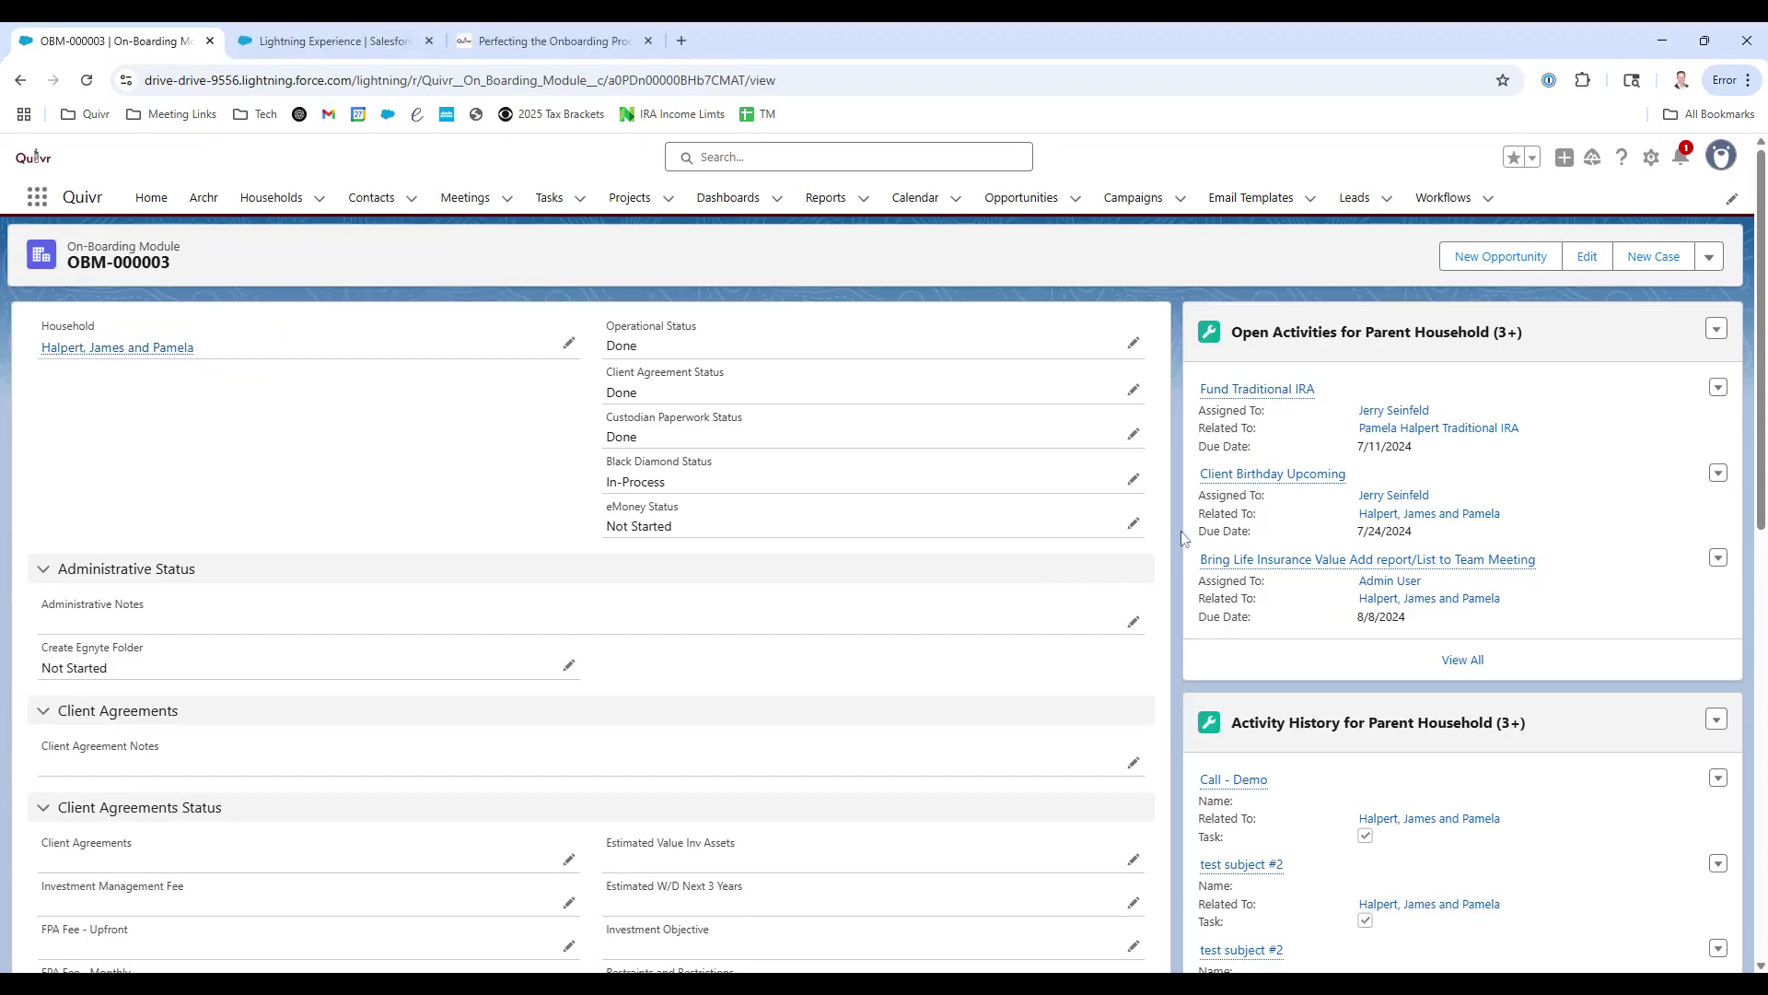
Look over the onboarding record's sections from the household and status fields down to Custodial Paperwork.
scroll(1172, 519, down, 3)
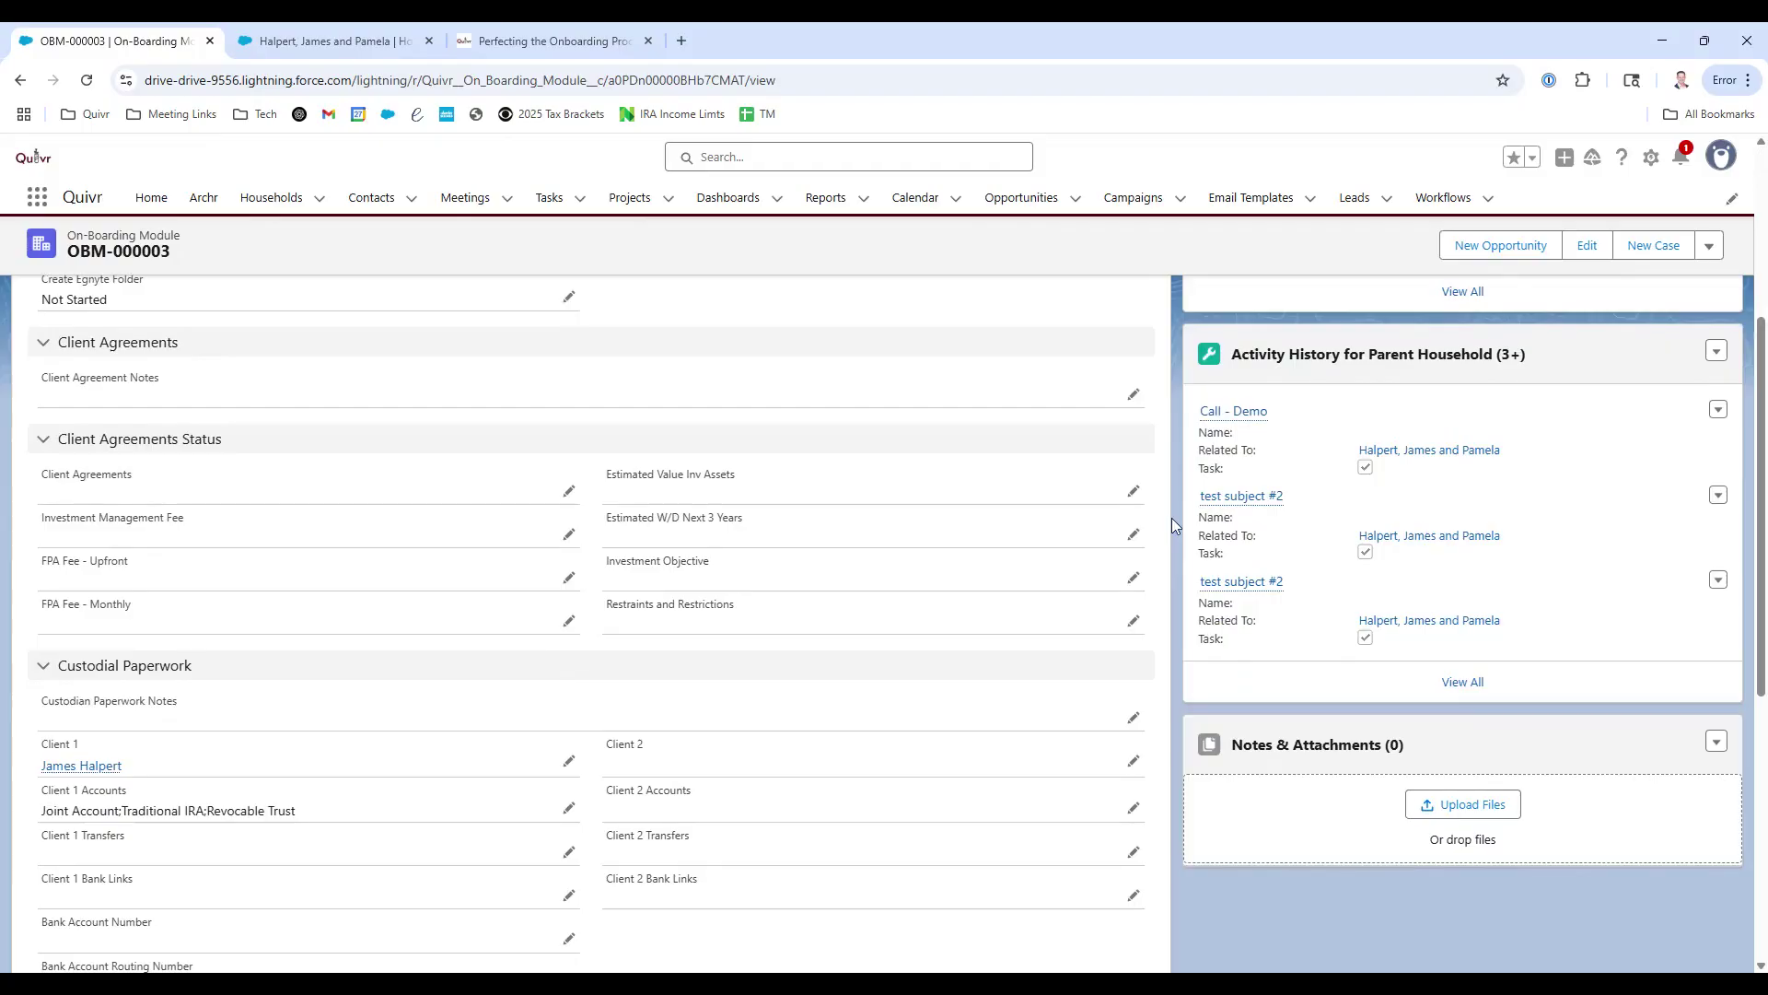
scroll(1172, 518, down, 1)
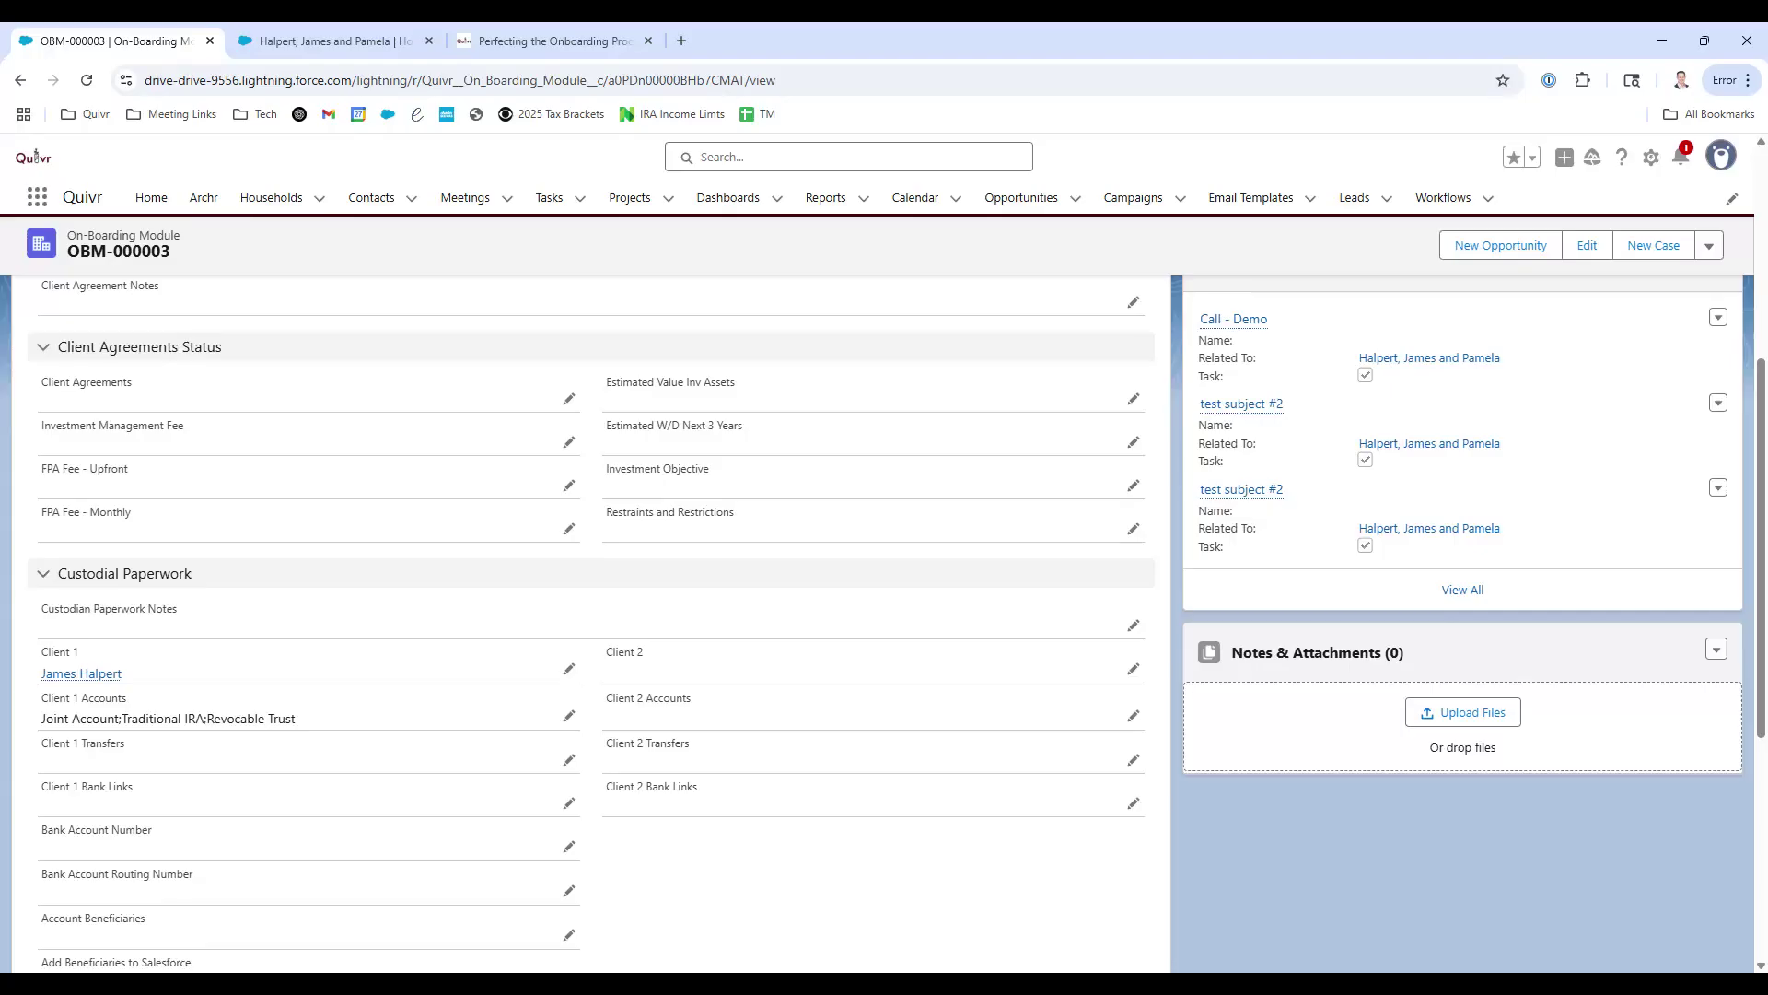
scroll(1175, 493, up, 1)
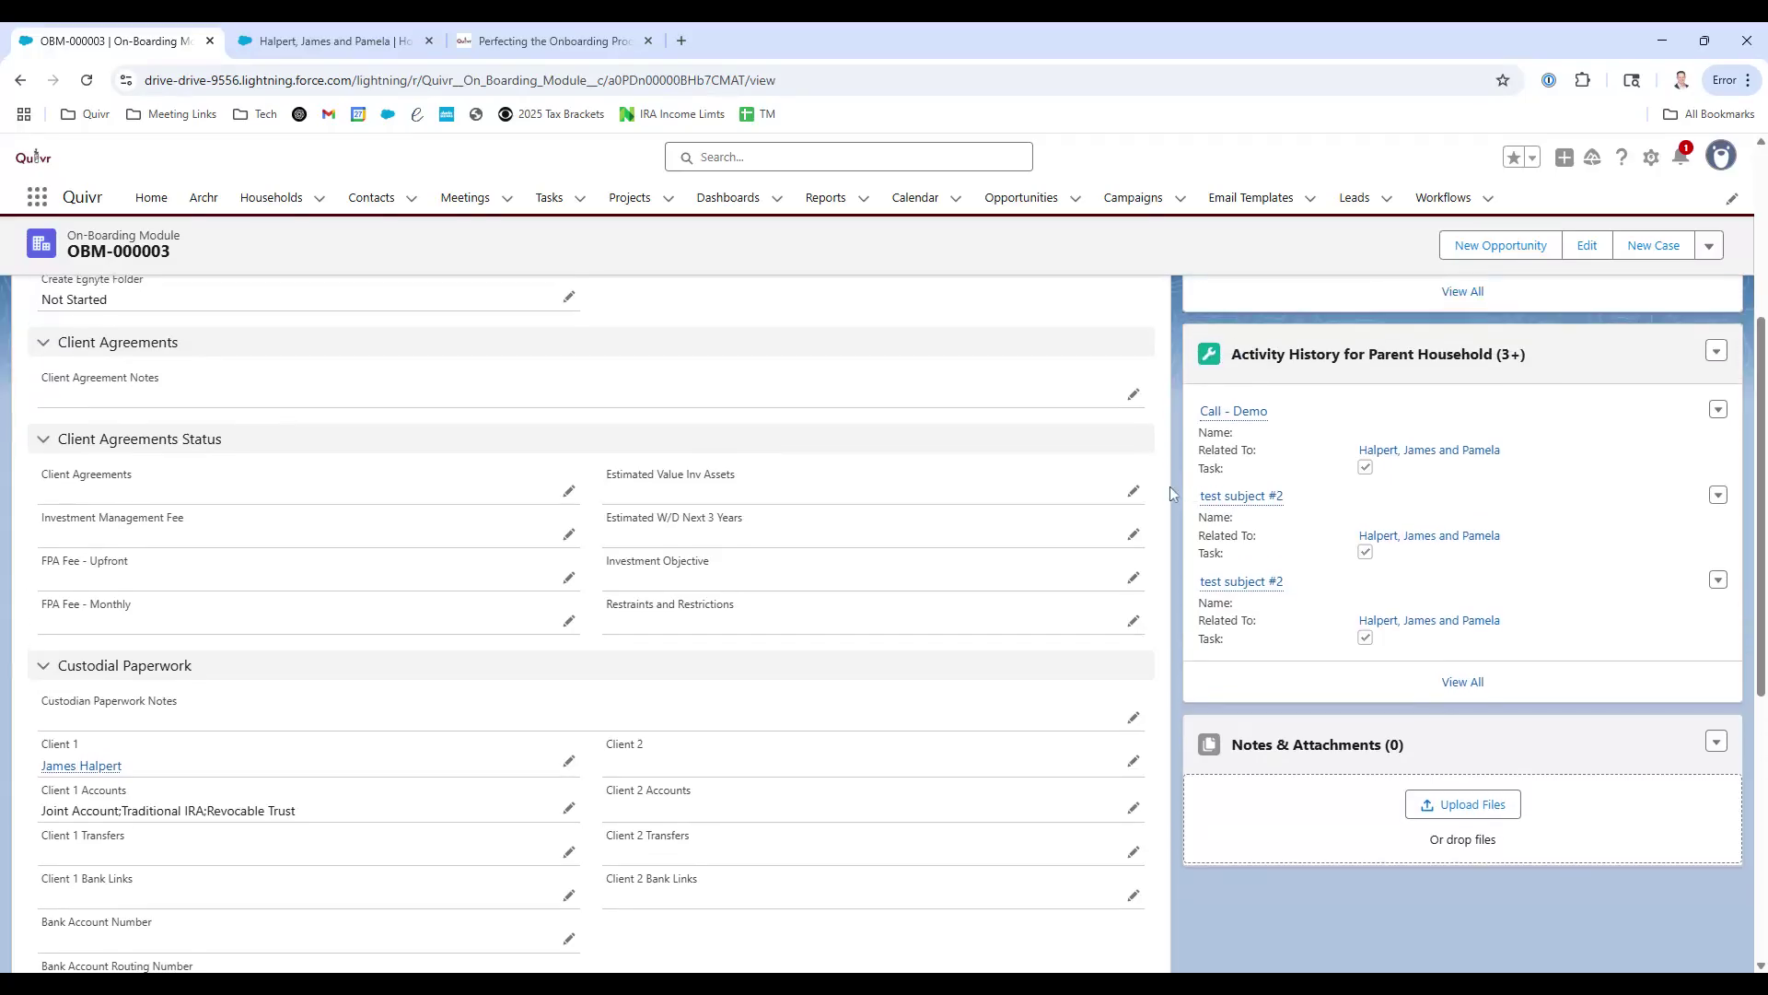
scroll(1175, 493, up, 1)
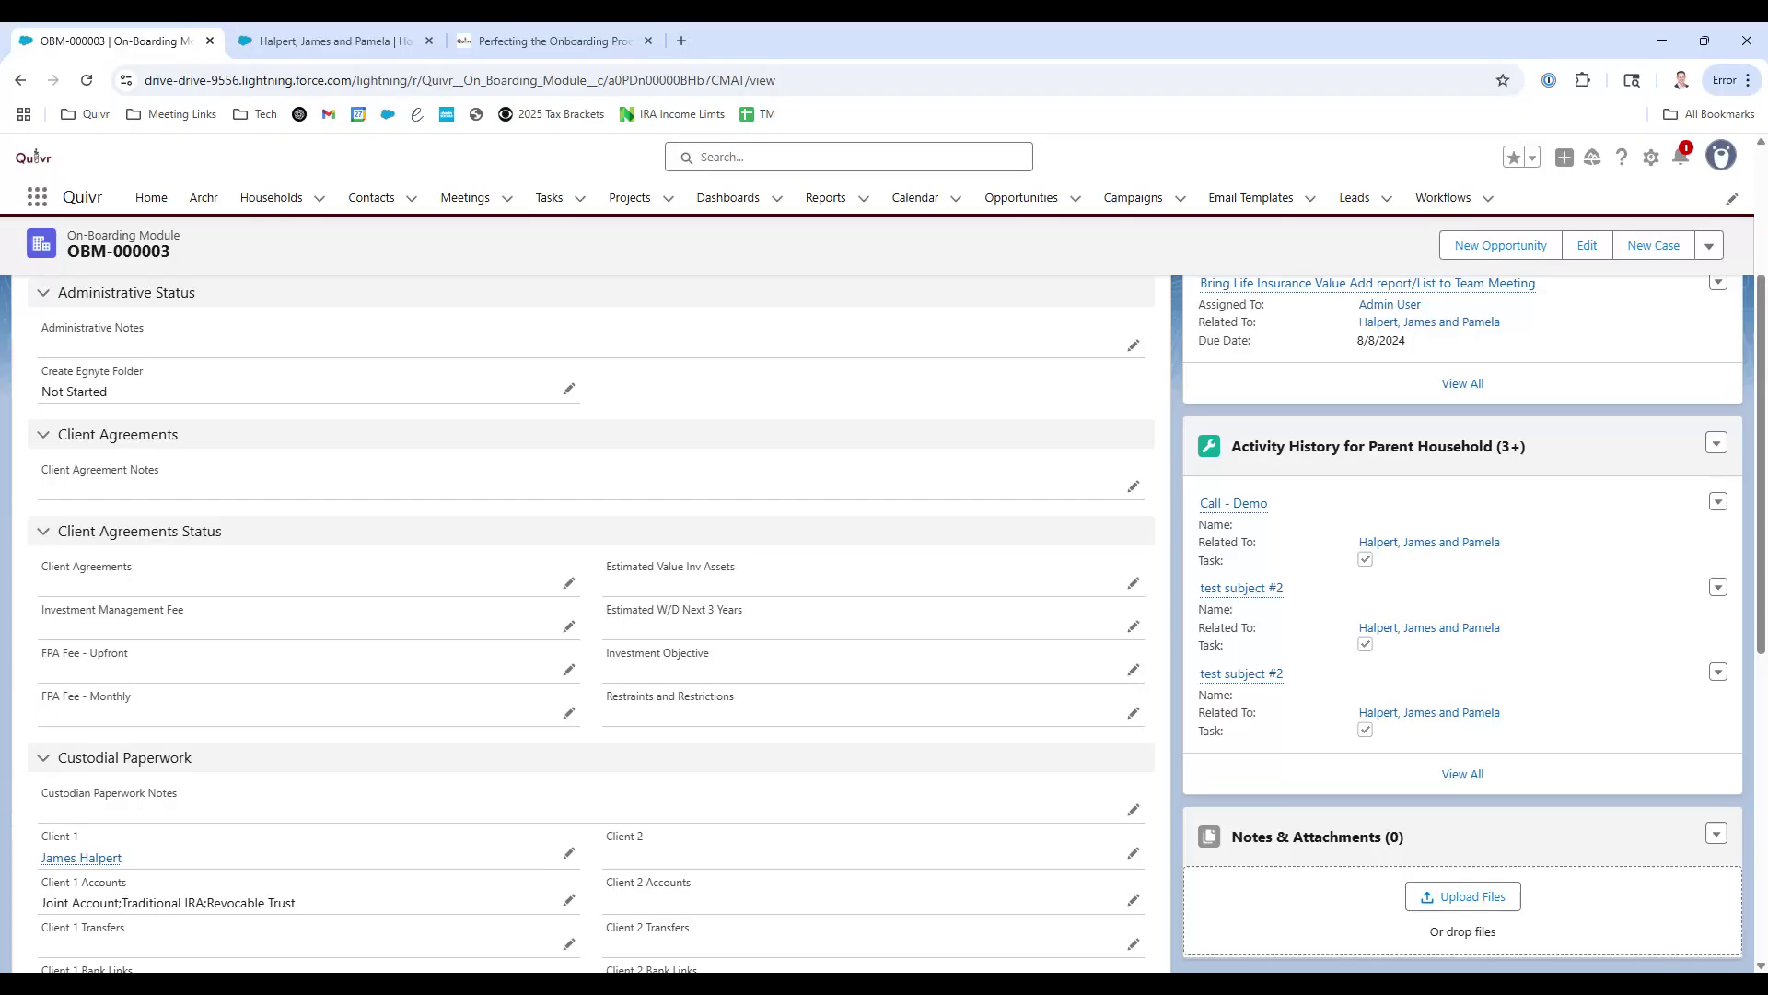
scroll(1173, 483, up, 3)
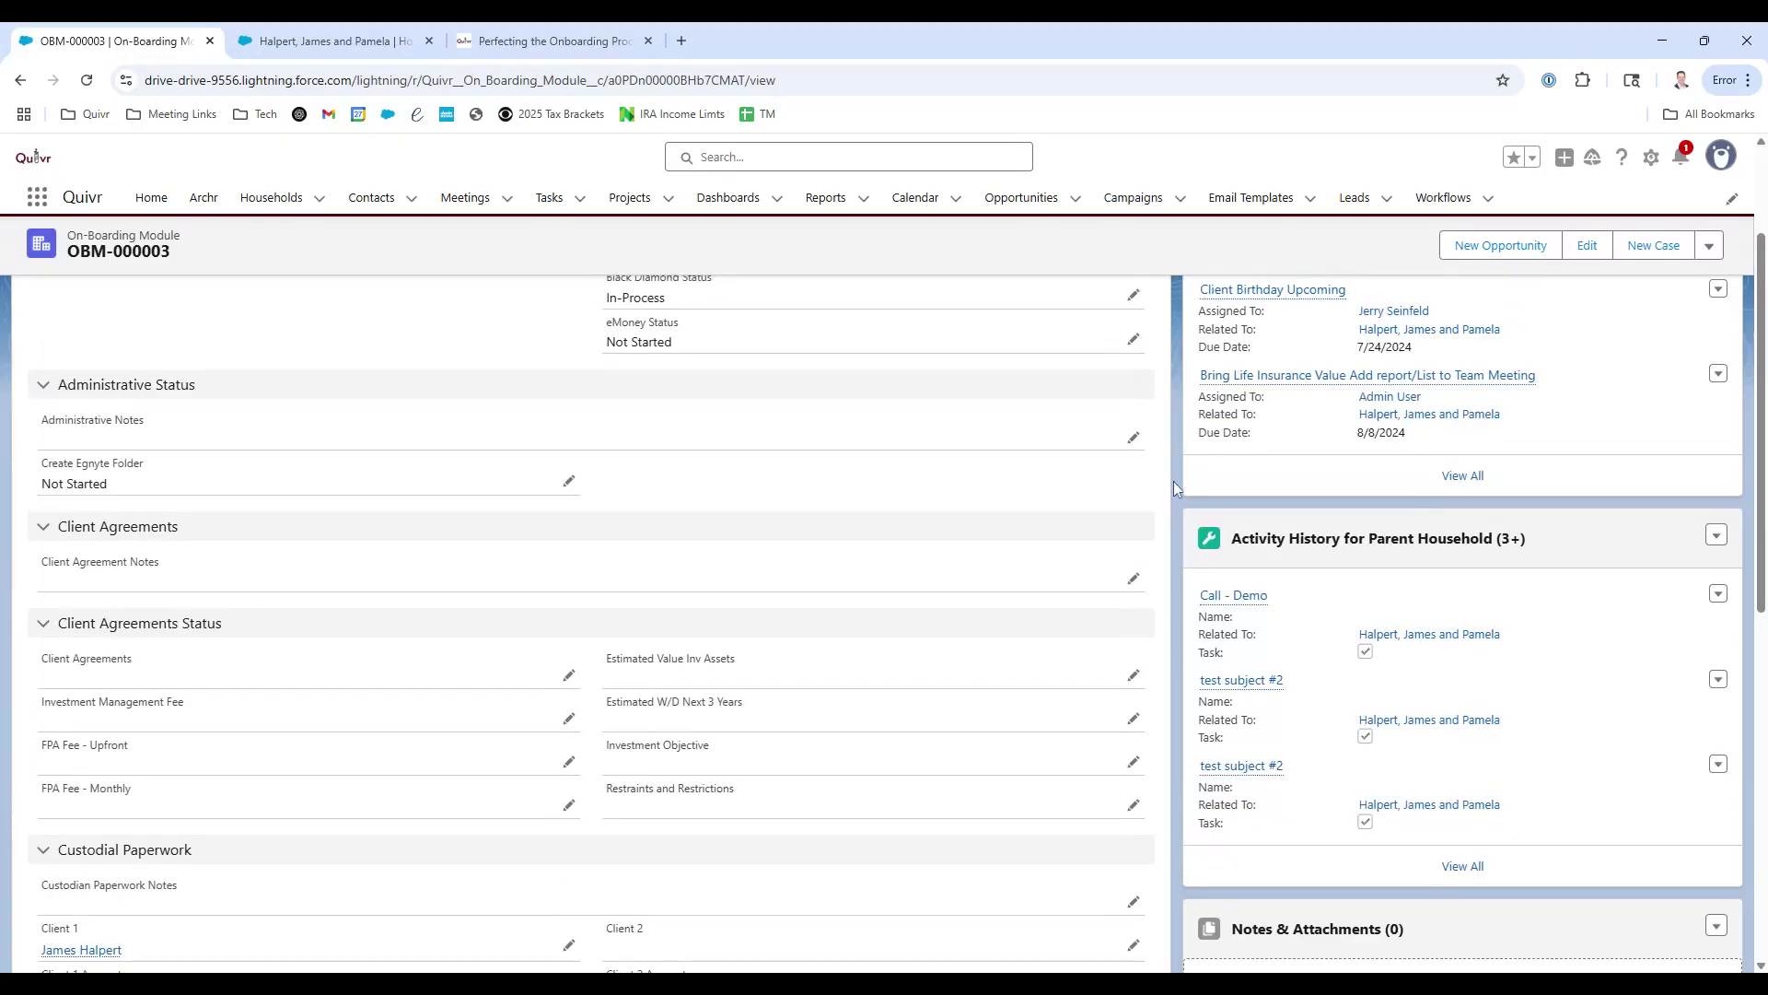
scroll(1174, 488, up, 1)
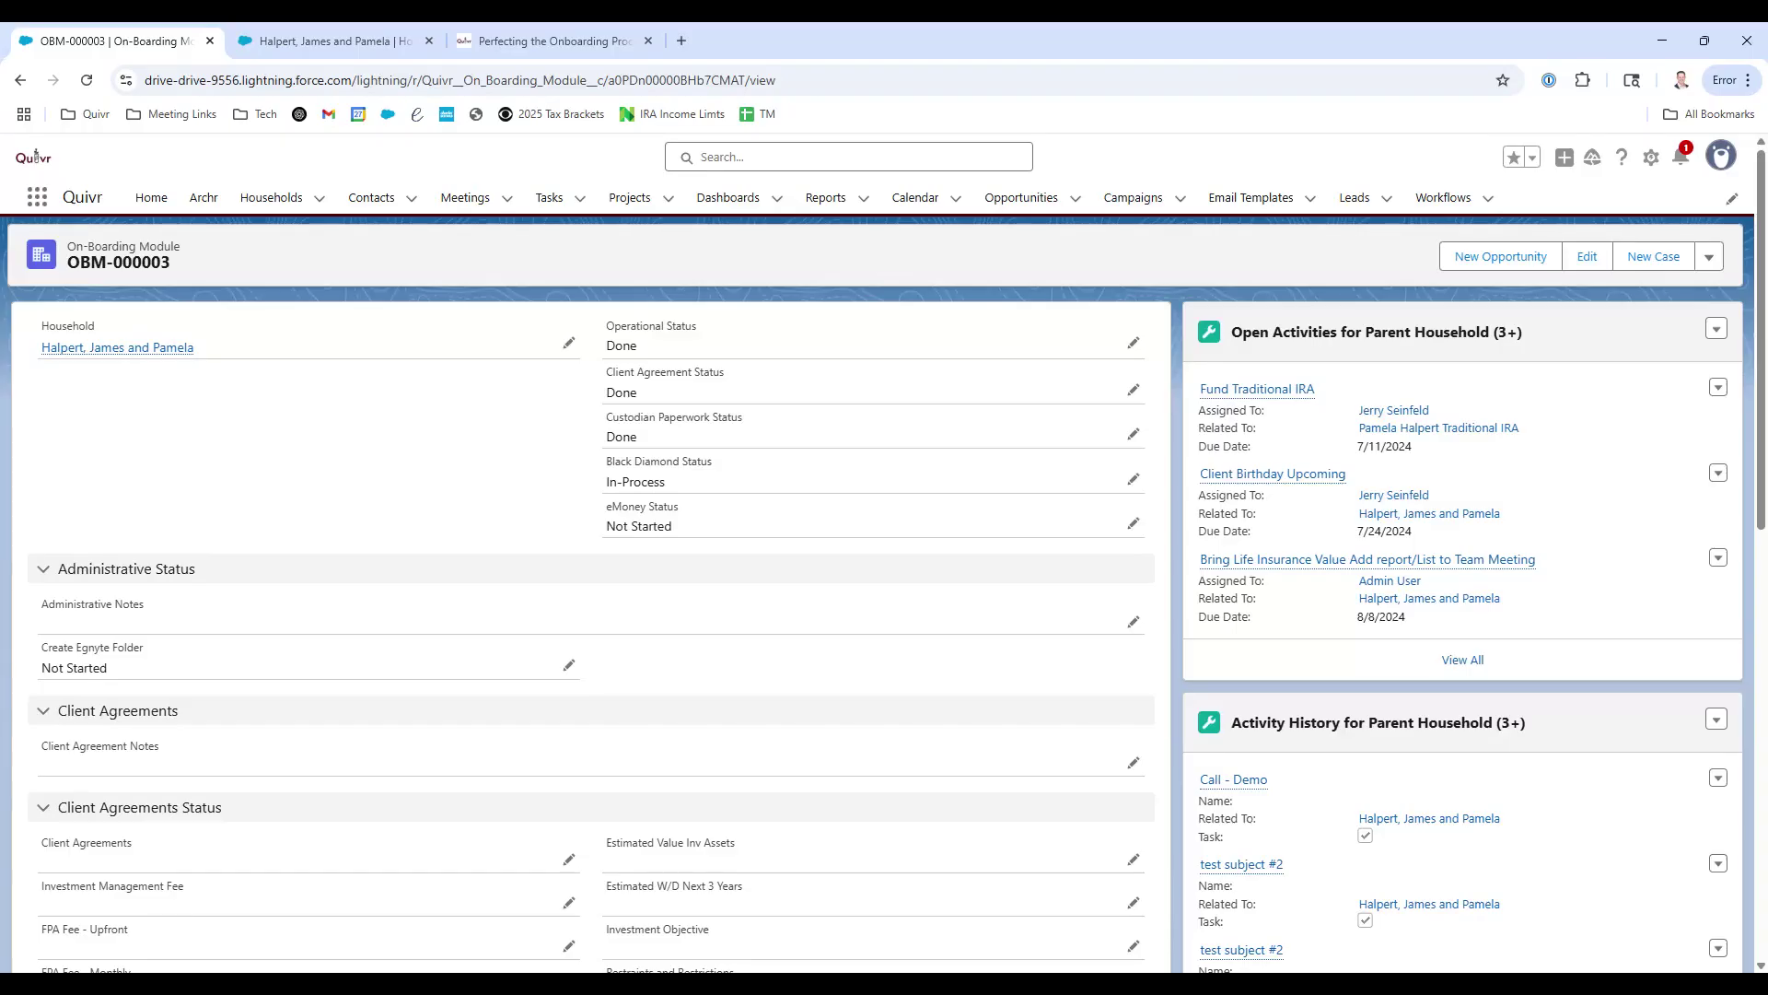
scroll(764, 645, down, 5)
scroll(764, 644, up, 5)
Switch to the "Perfecting the Onboarding Process" article and read its phase descriptions and the Onboarding Module feature entry.
click(530, 46)
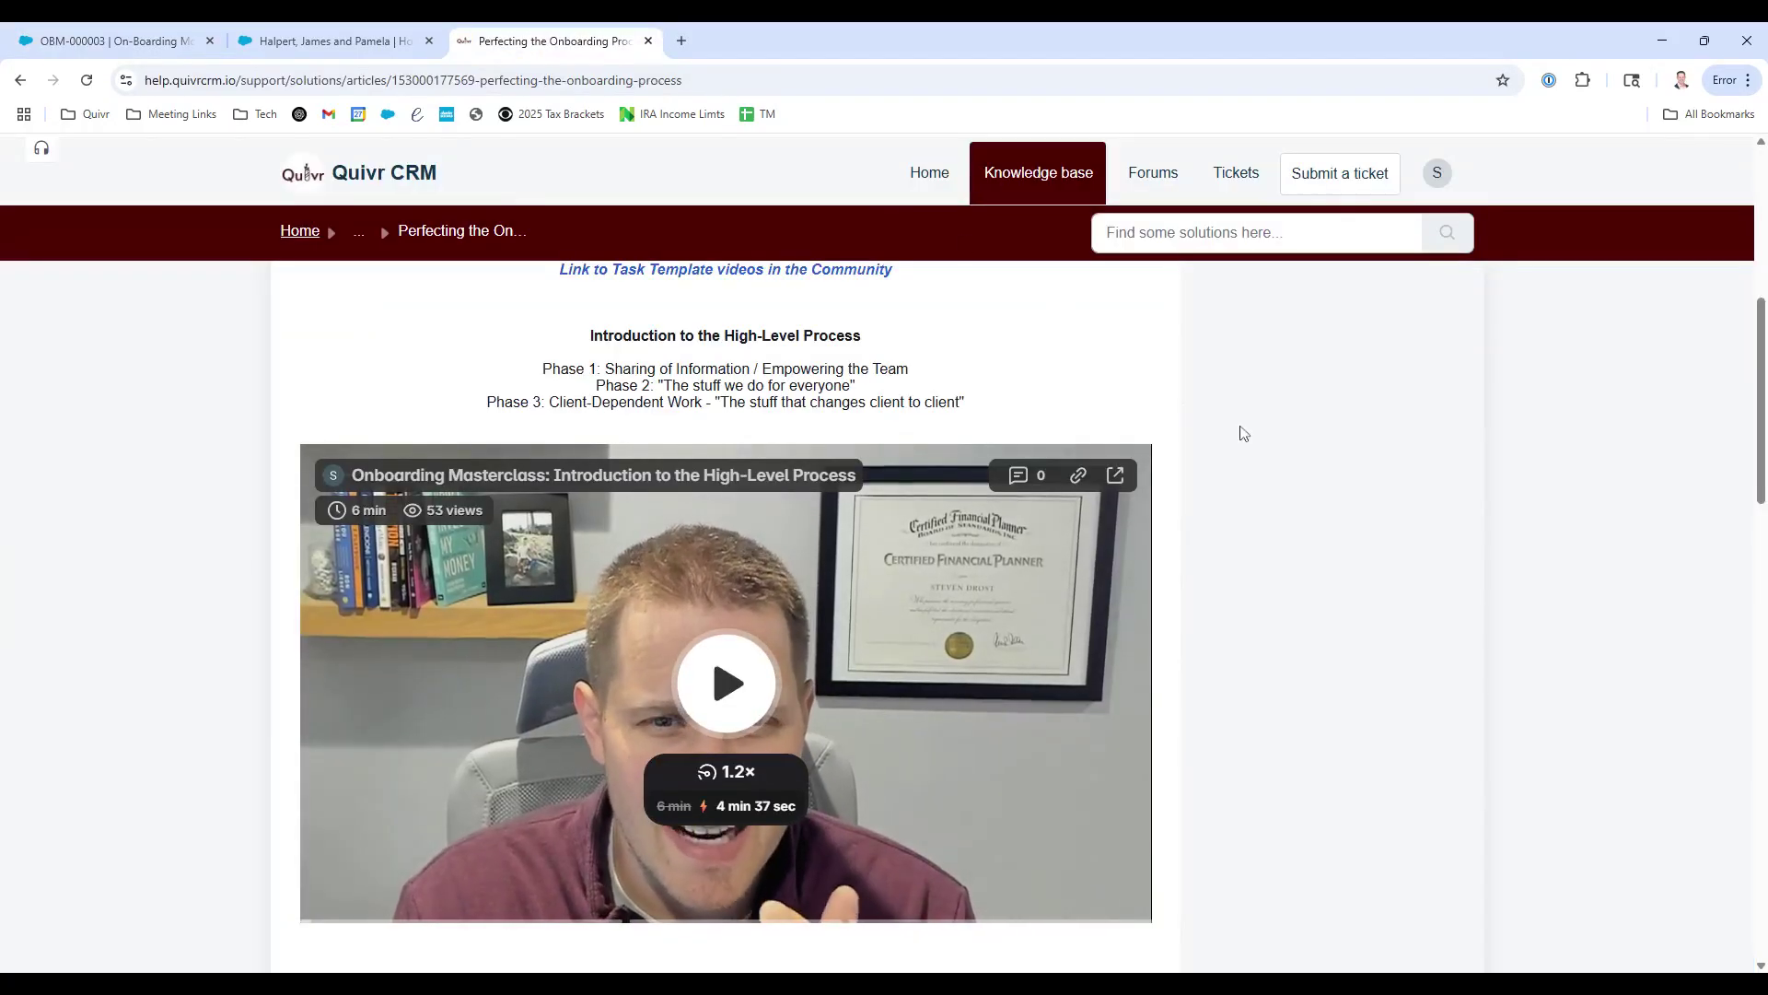
scroll(1271, 445, down, 1)
scroll(1273, 433, down, 1)
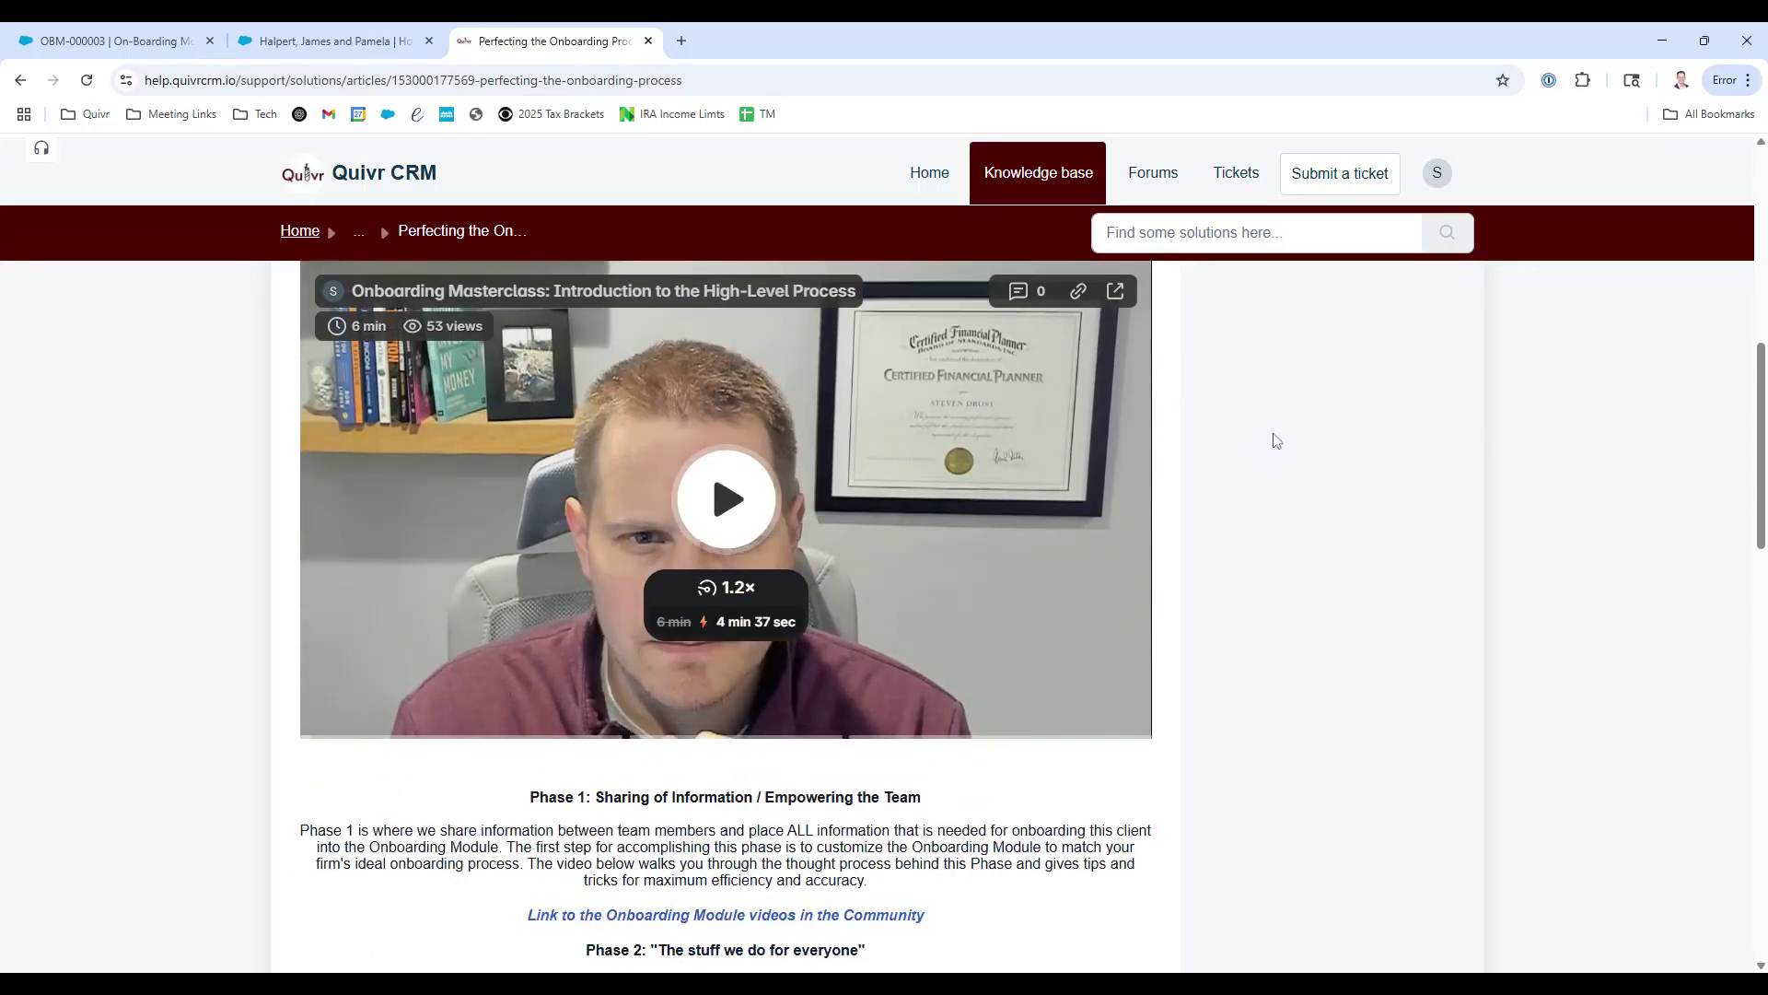
scroll(1272, 433, up, 8)
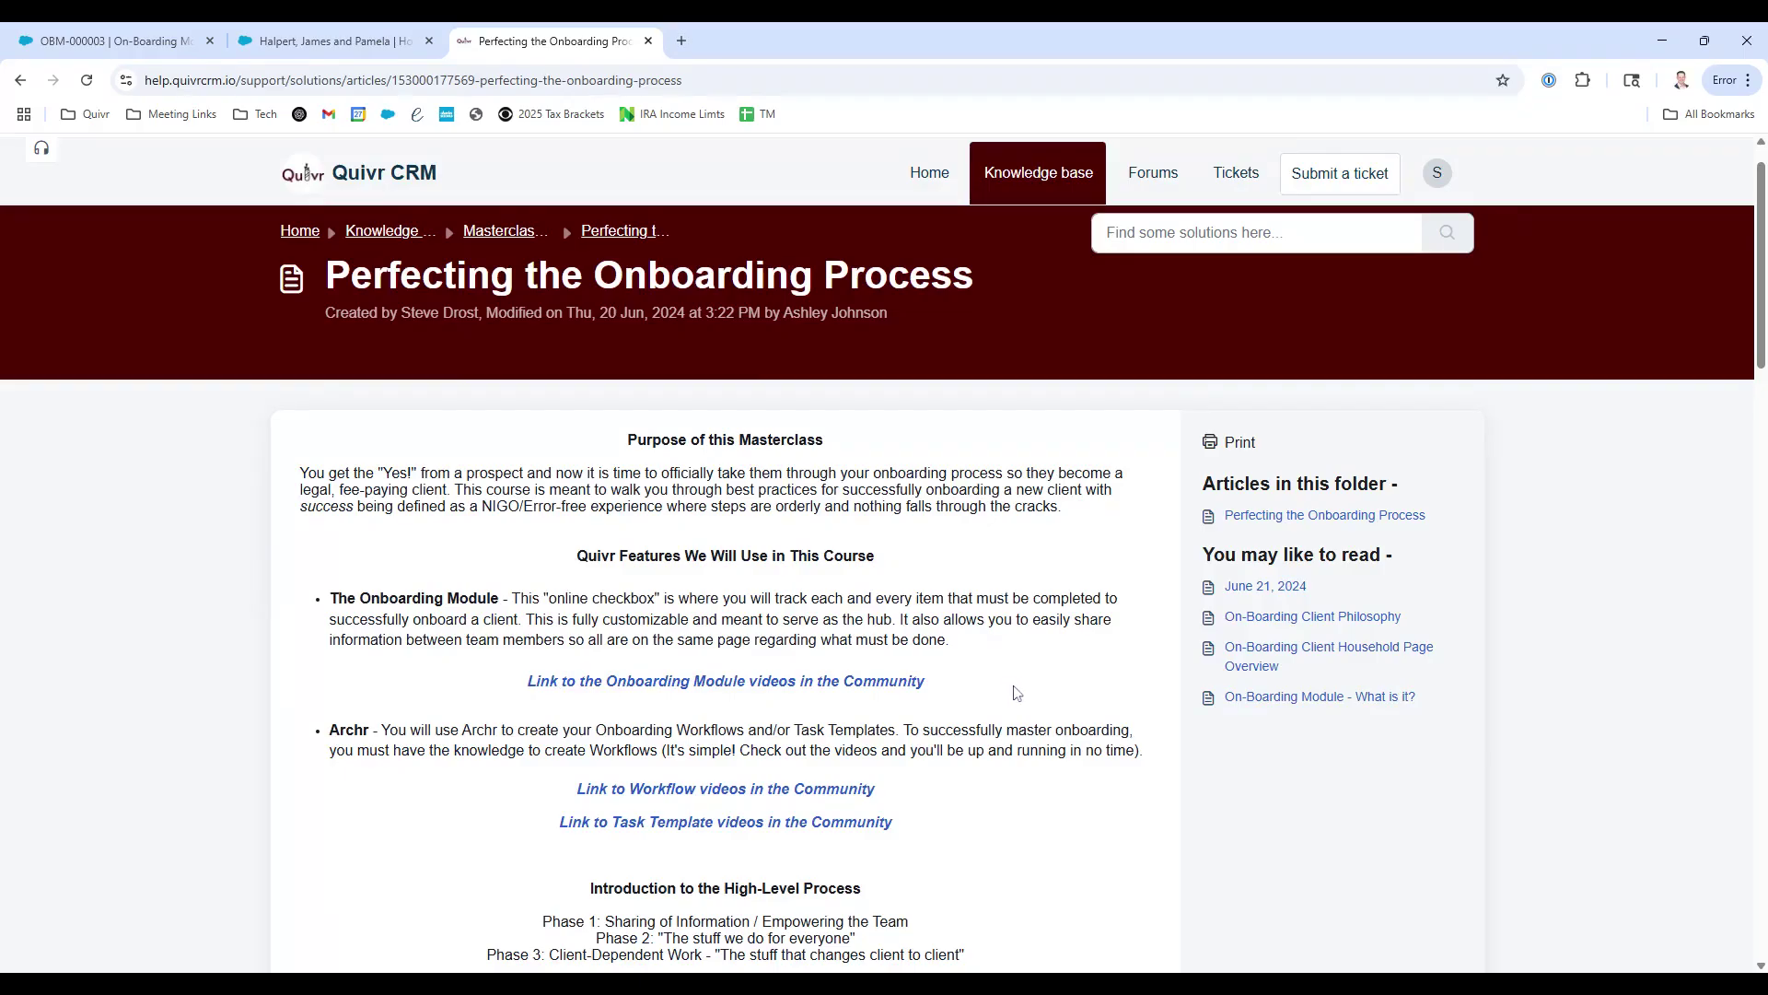
drag(330, 600, 492, 600)
click(492, 601)
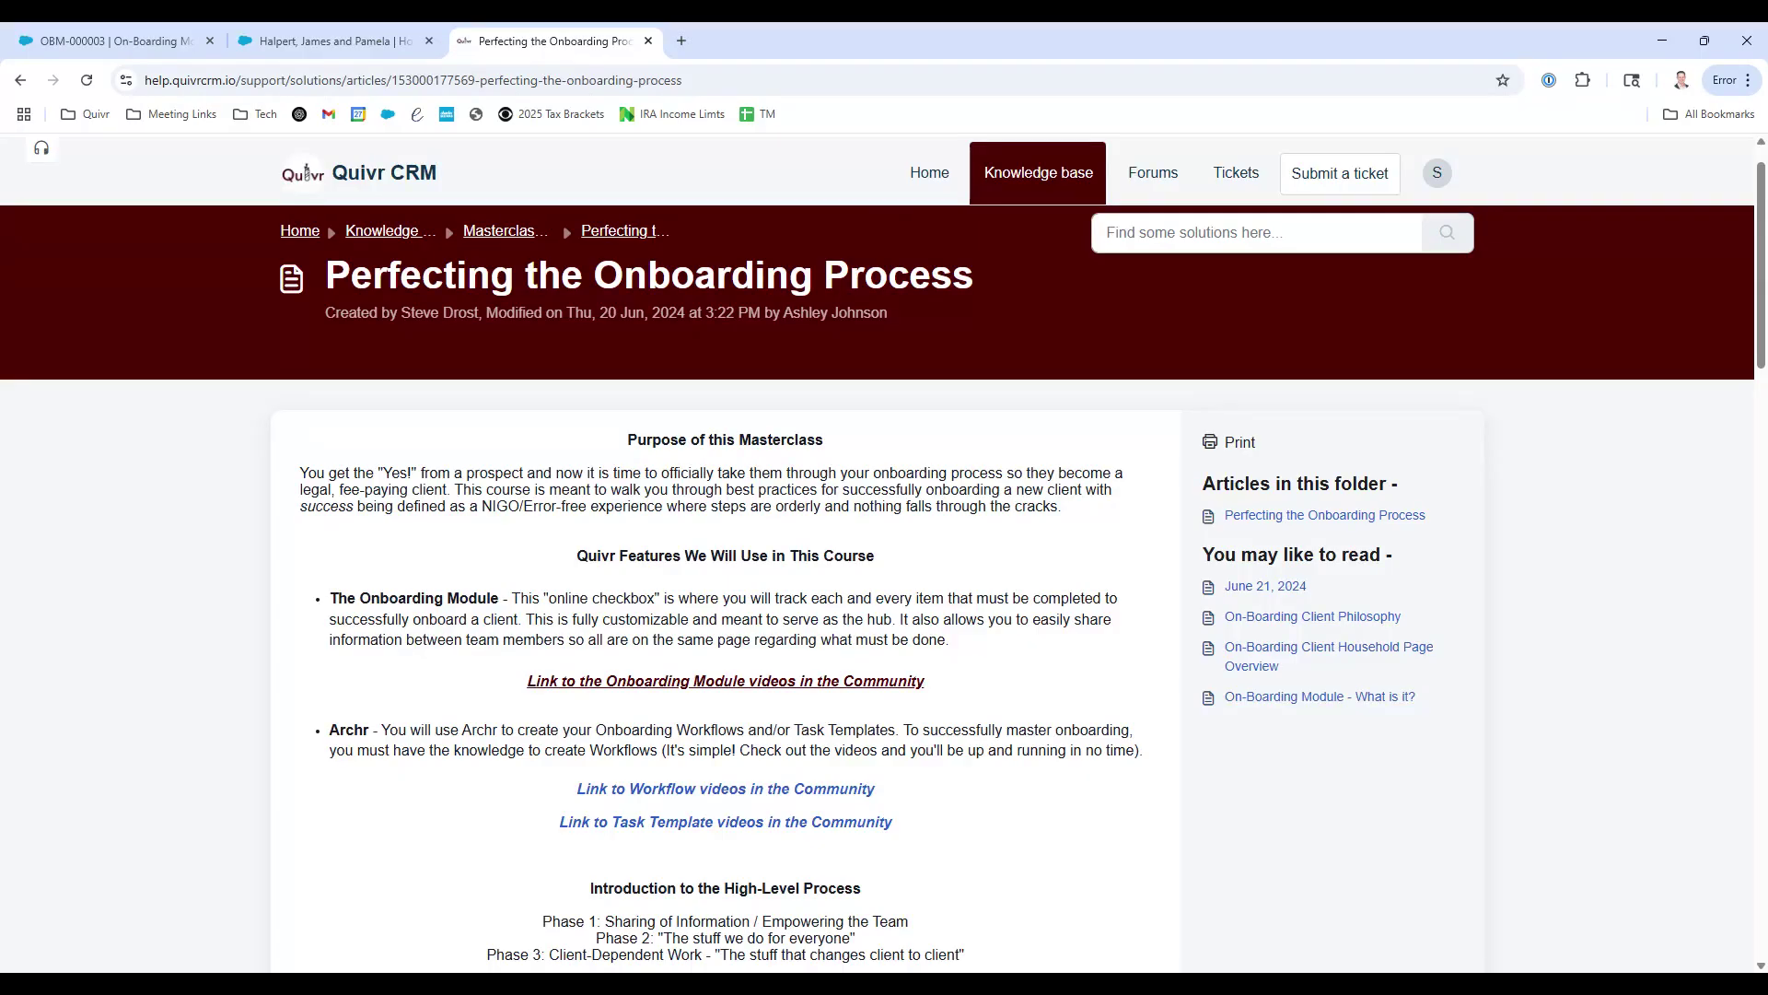
scroll(497, 746, down, 1)
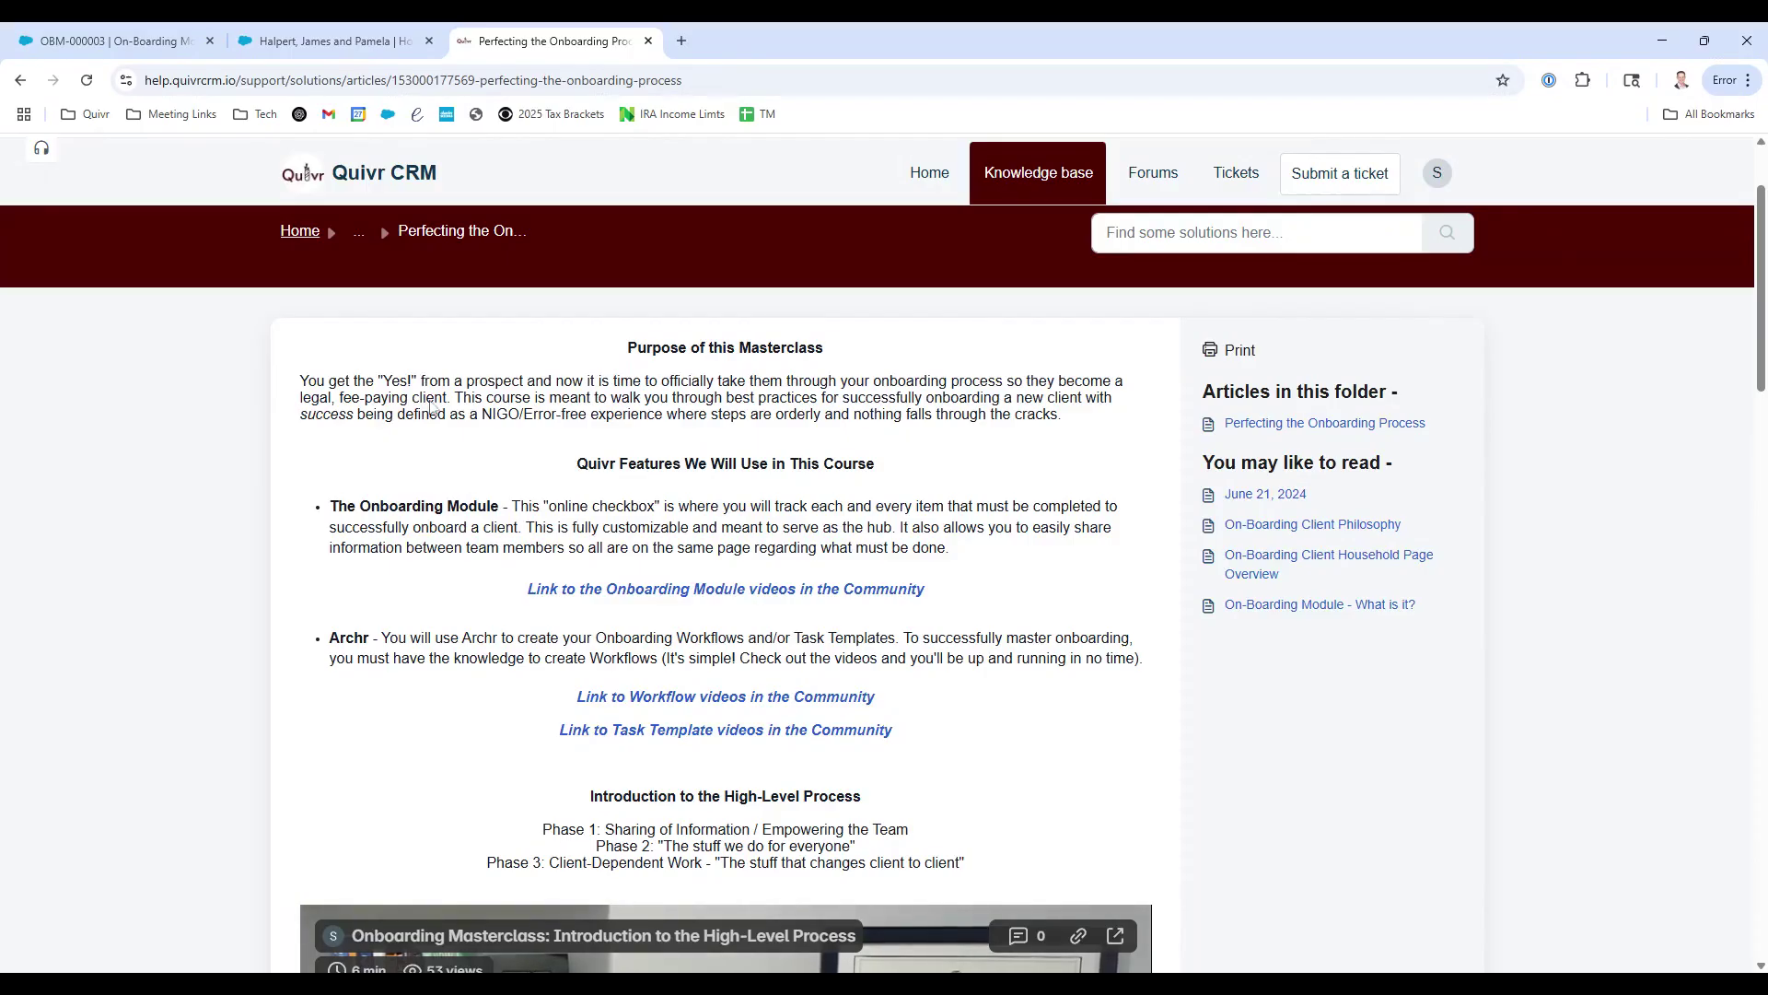
Return to the onboarding record and examine its Client Agreements Status and Custodial Paperwork fields.
click(332, 40)
click(182, 40)
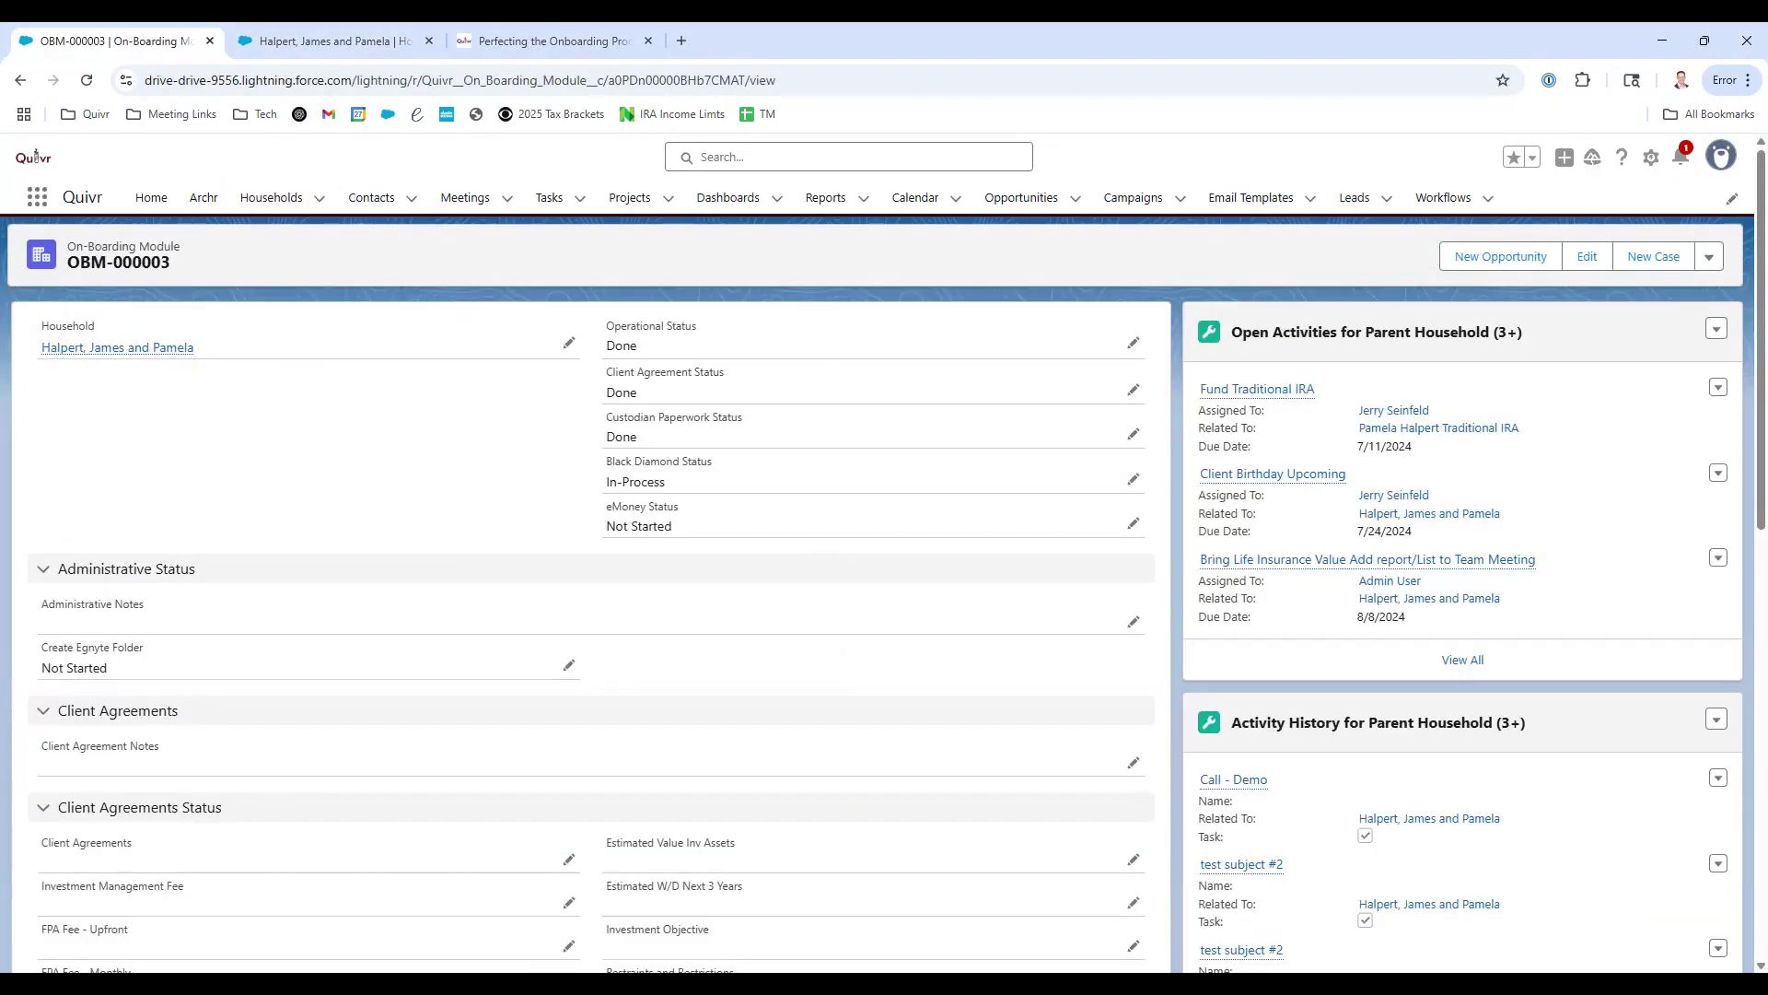
scroll(379, 661, down, 2)
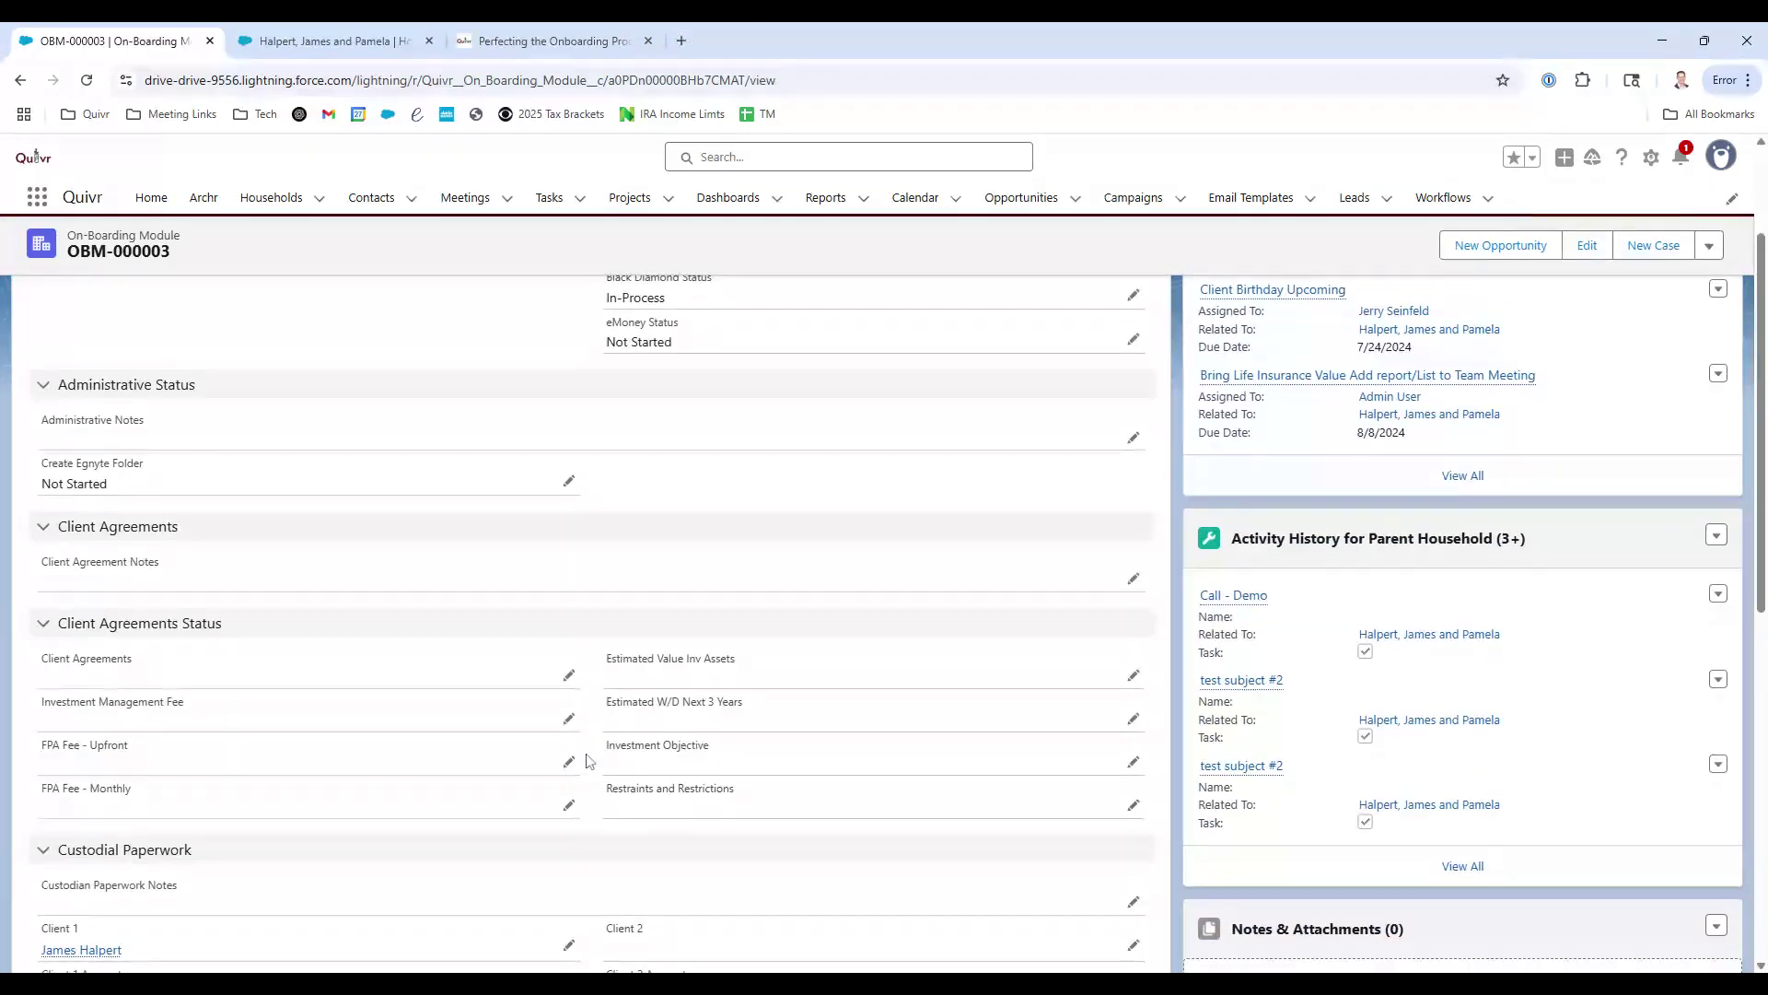
scroll(590, 761, up, 1)
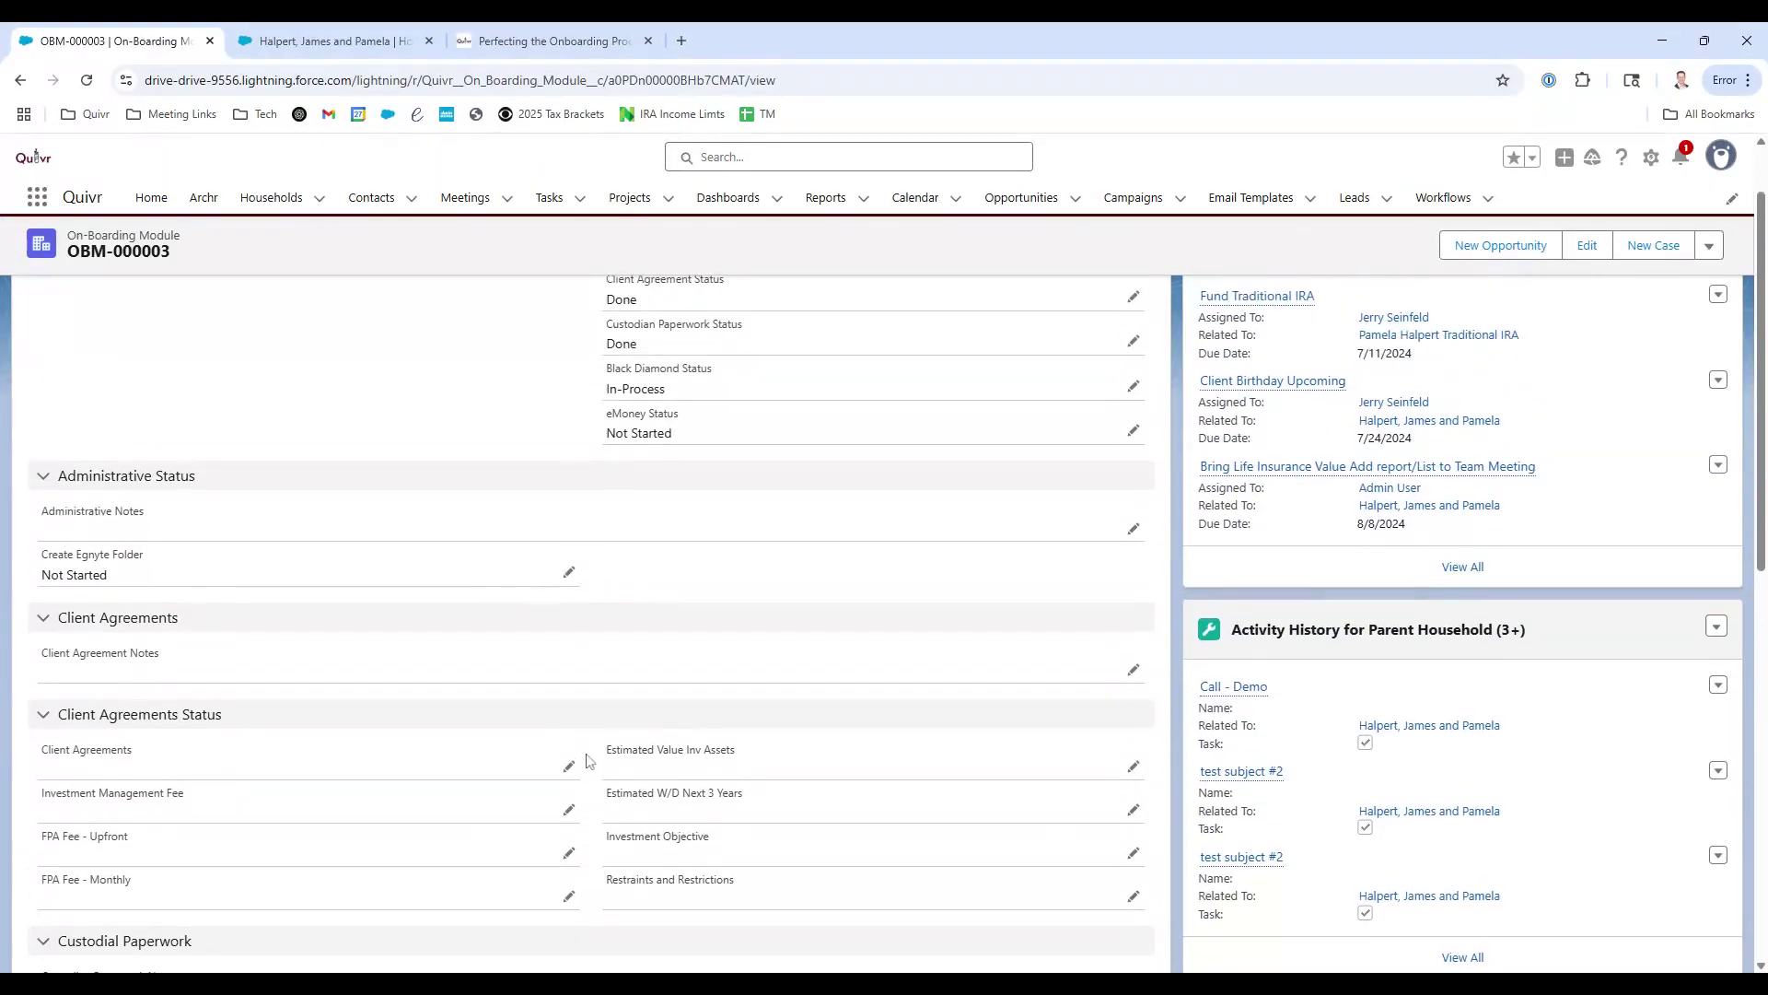
scroll(589, 761, down, 4)
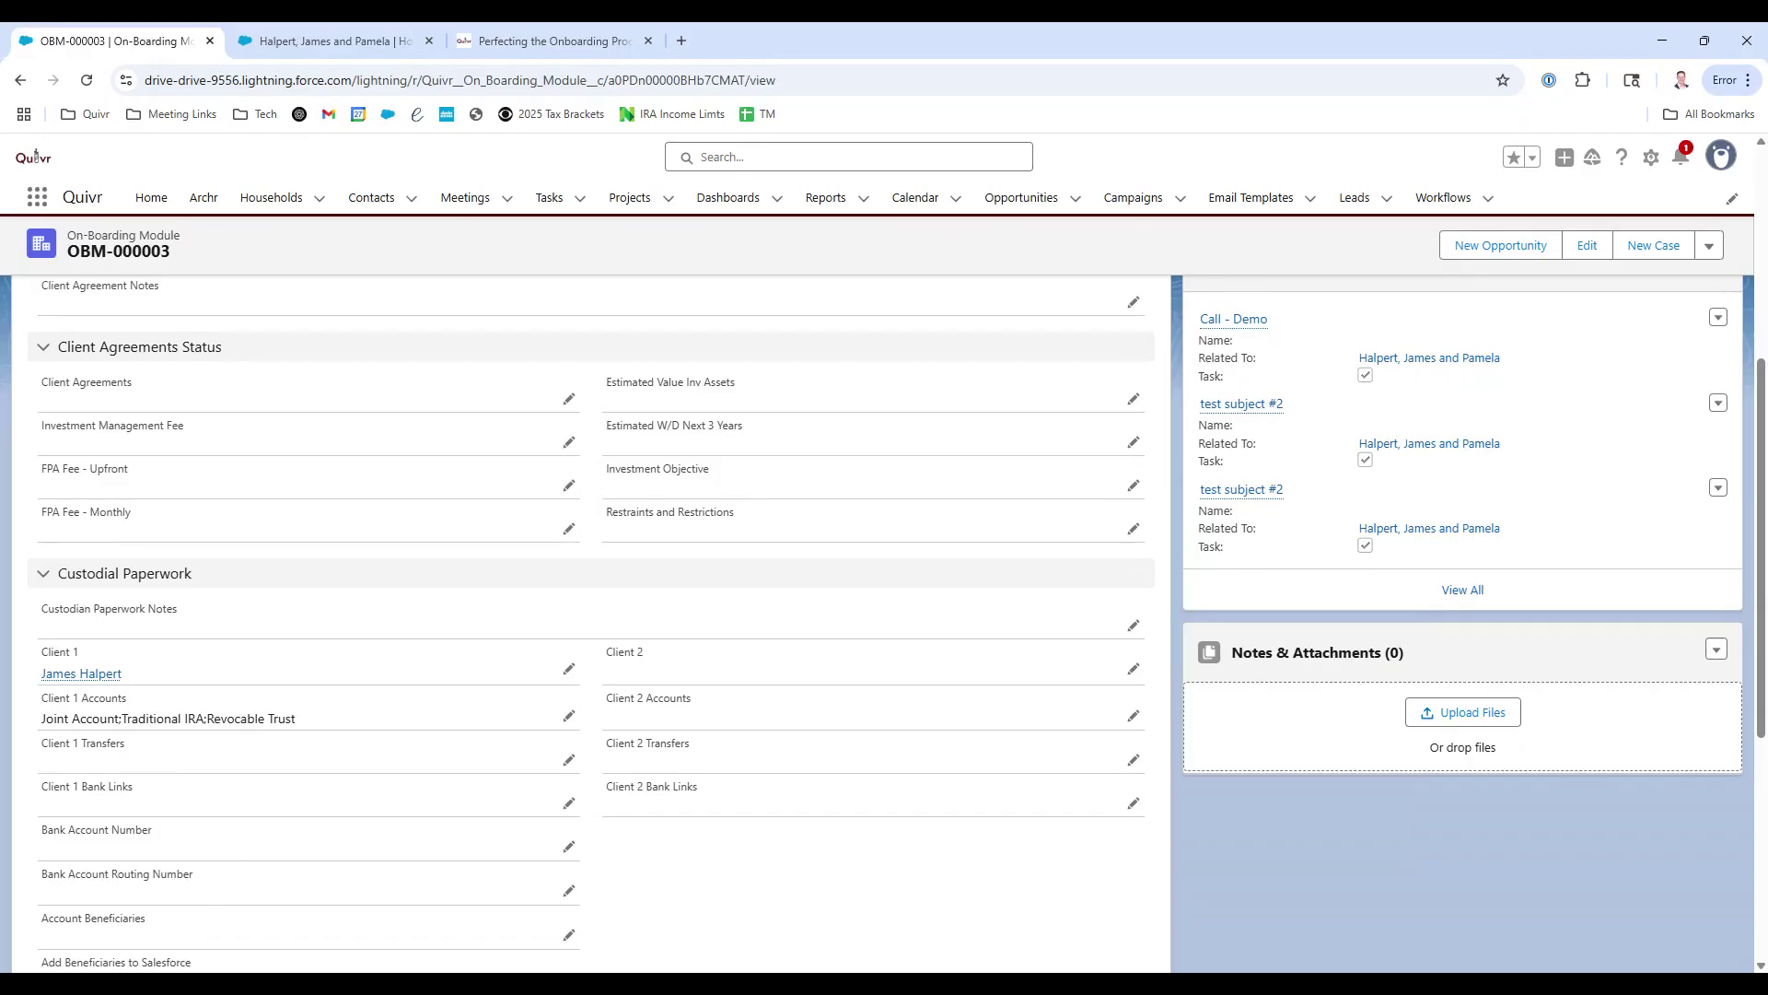
Go back to the onboarding article and examine the Phase 1 line, "Sharing of Information / Empowering the Team".
click(544, 41)
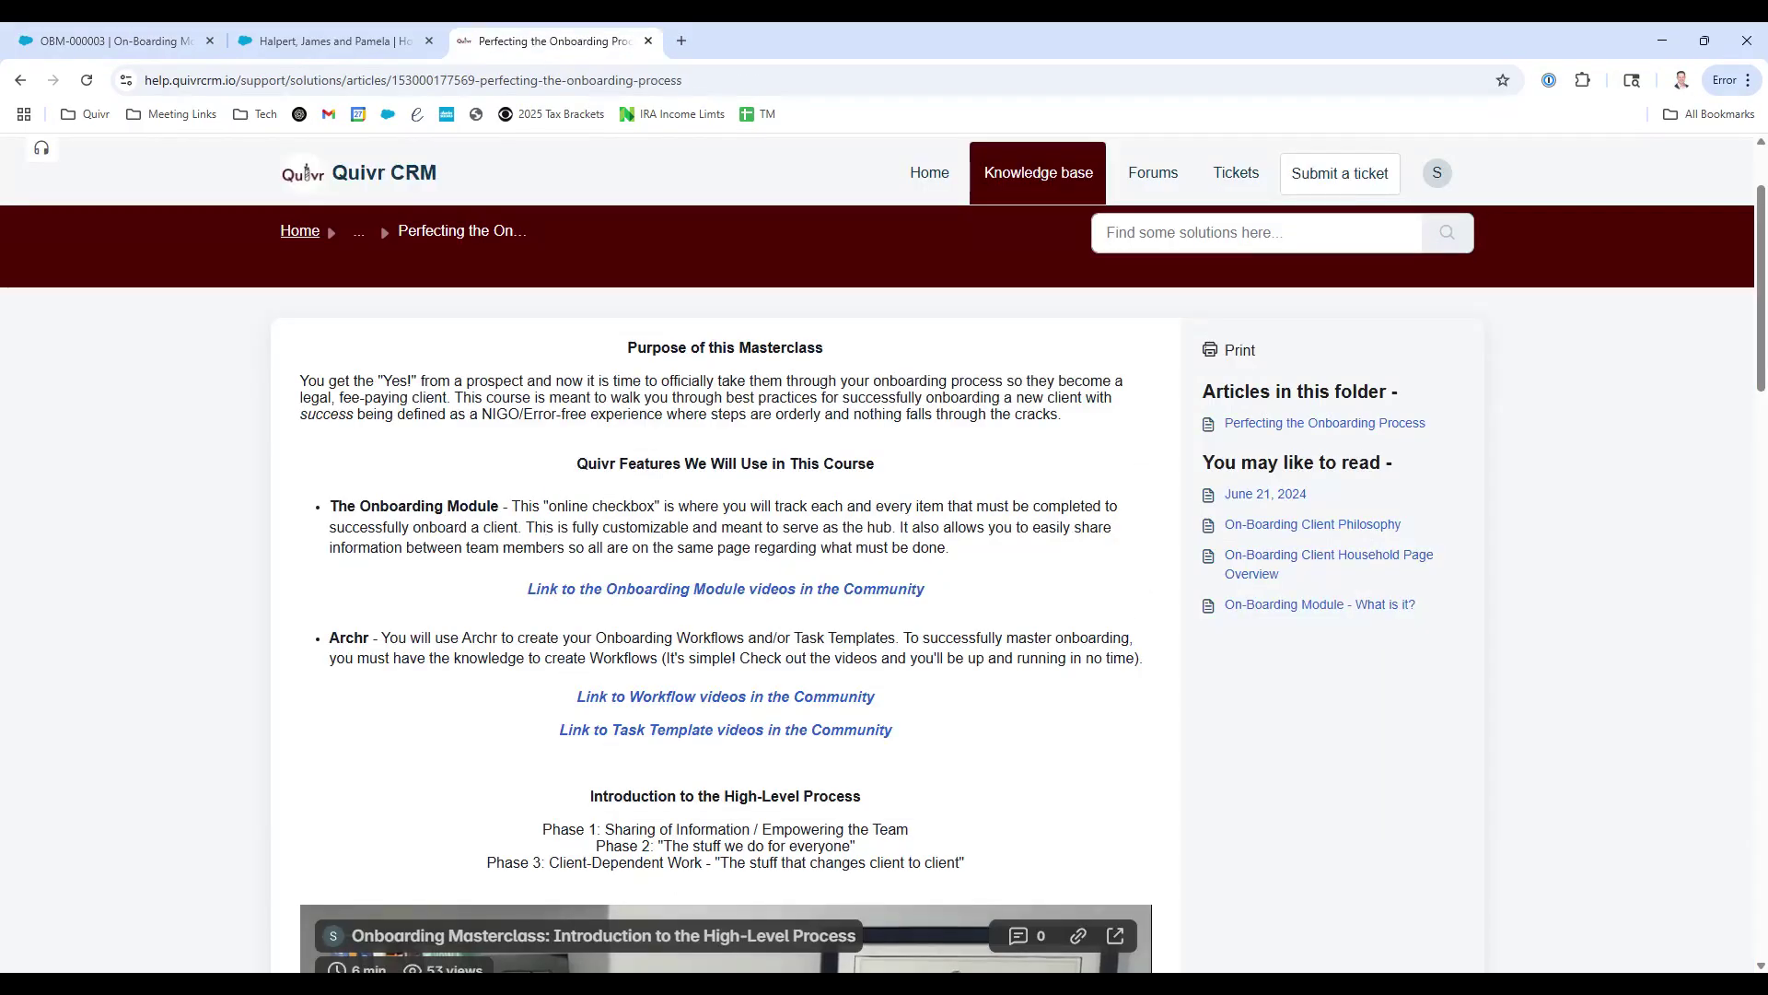
scroll(552, 488, down, 2)
drag(543, 645, 933, 656)
click(933, 656)
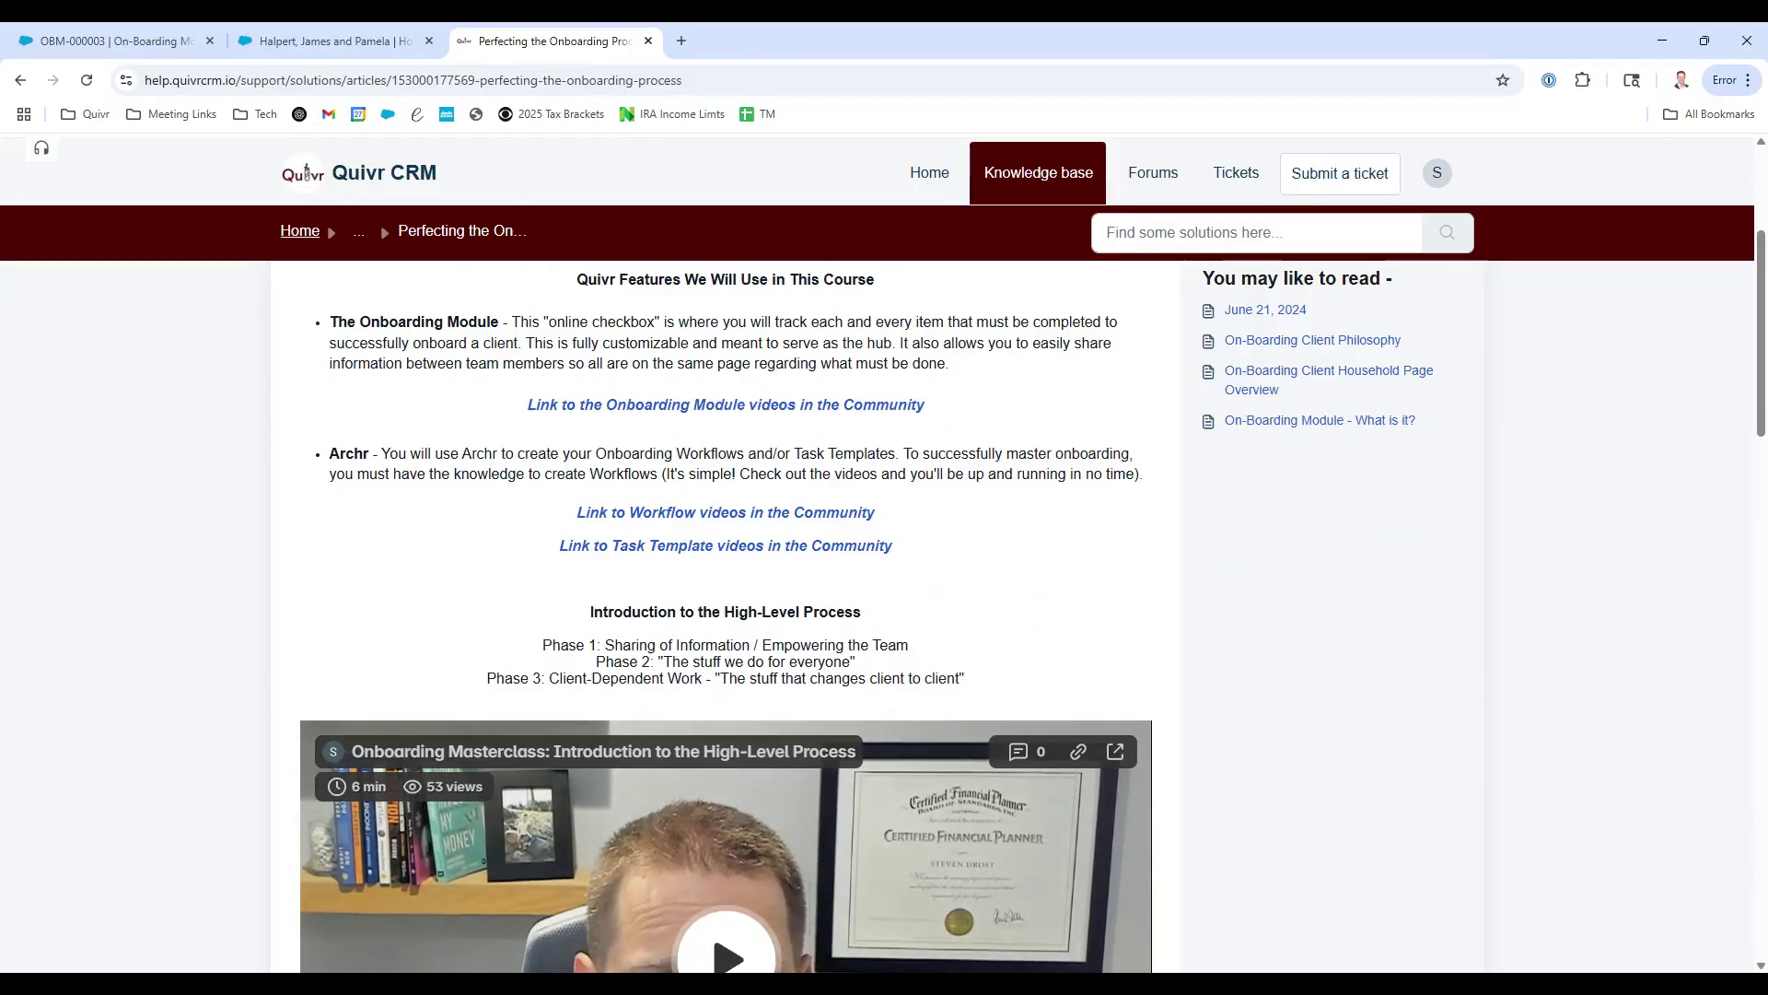
Read the article's Phase 1 section, and return to the onboarding record to examine its Client Agreements Status and Custodial Paperwork fields.
scroll(877, 639, down, 8)
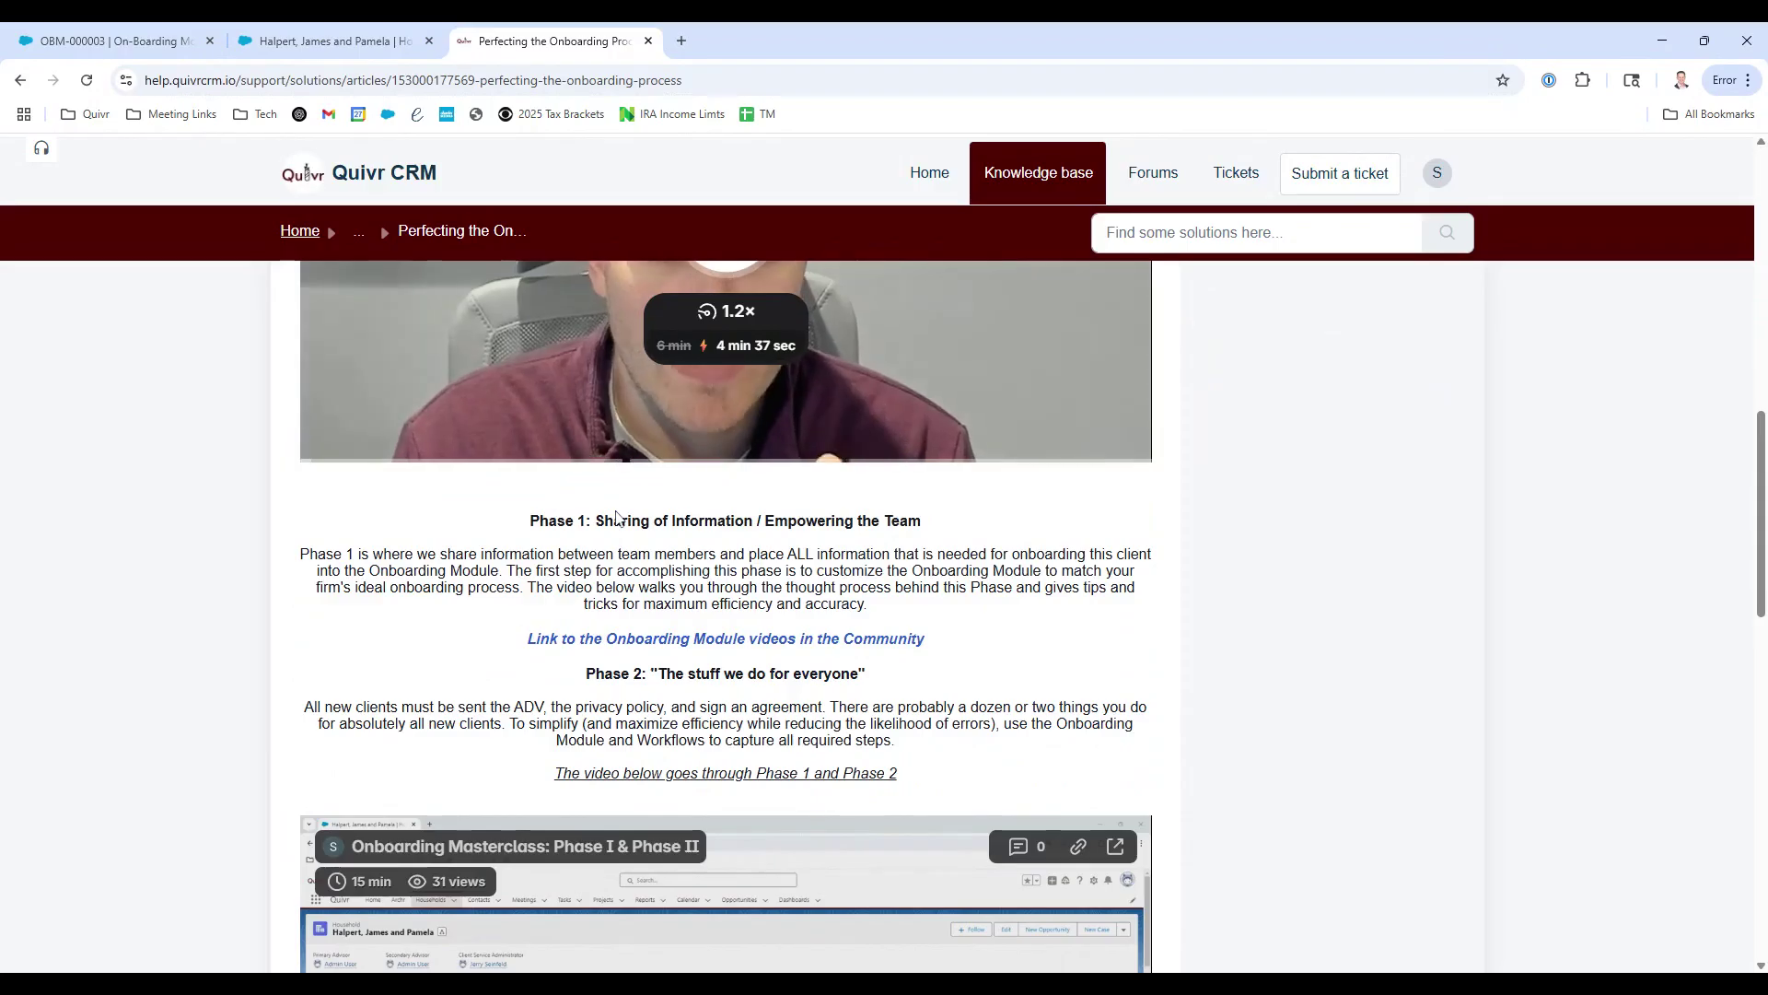
click(147, 40)
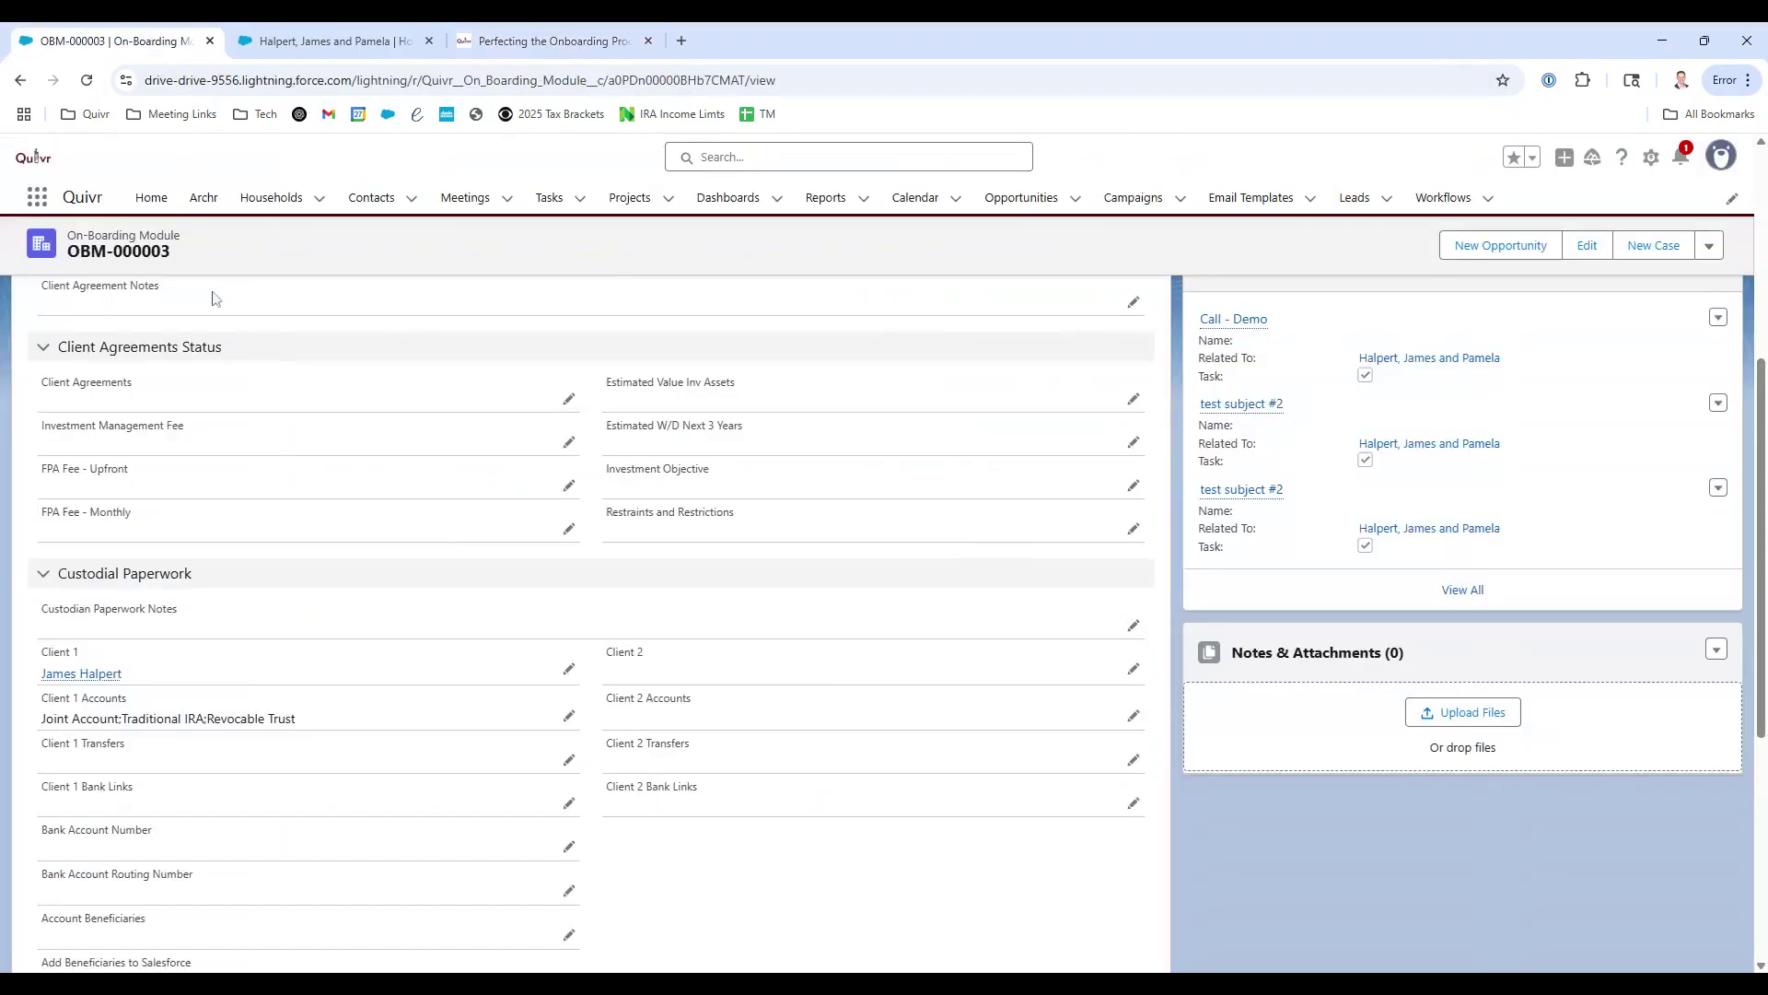
scroll(215, 502, down, 1)
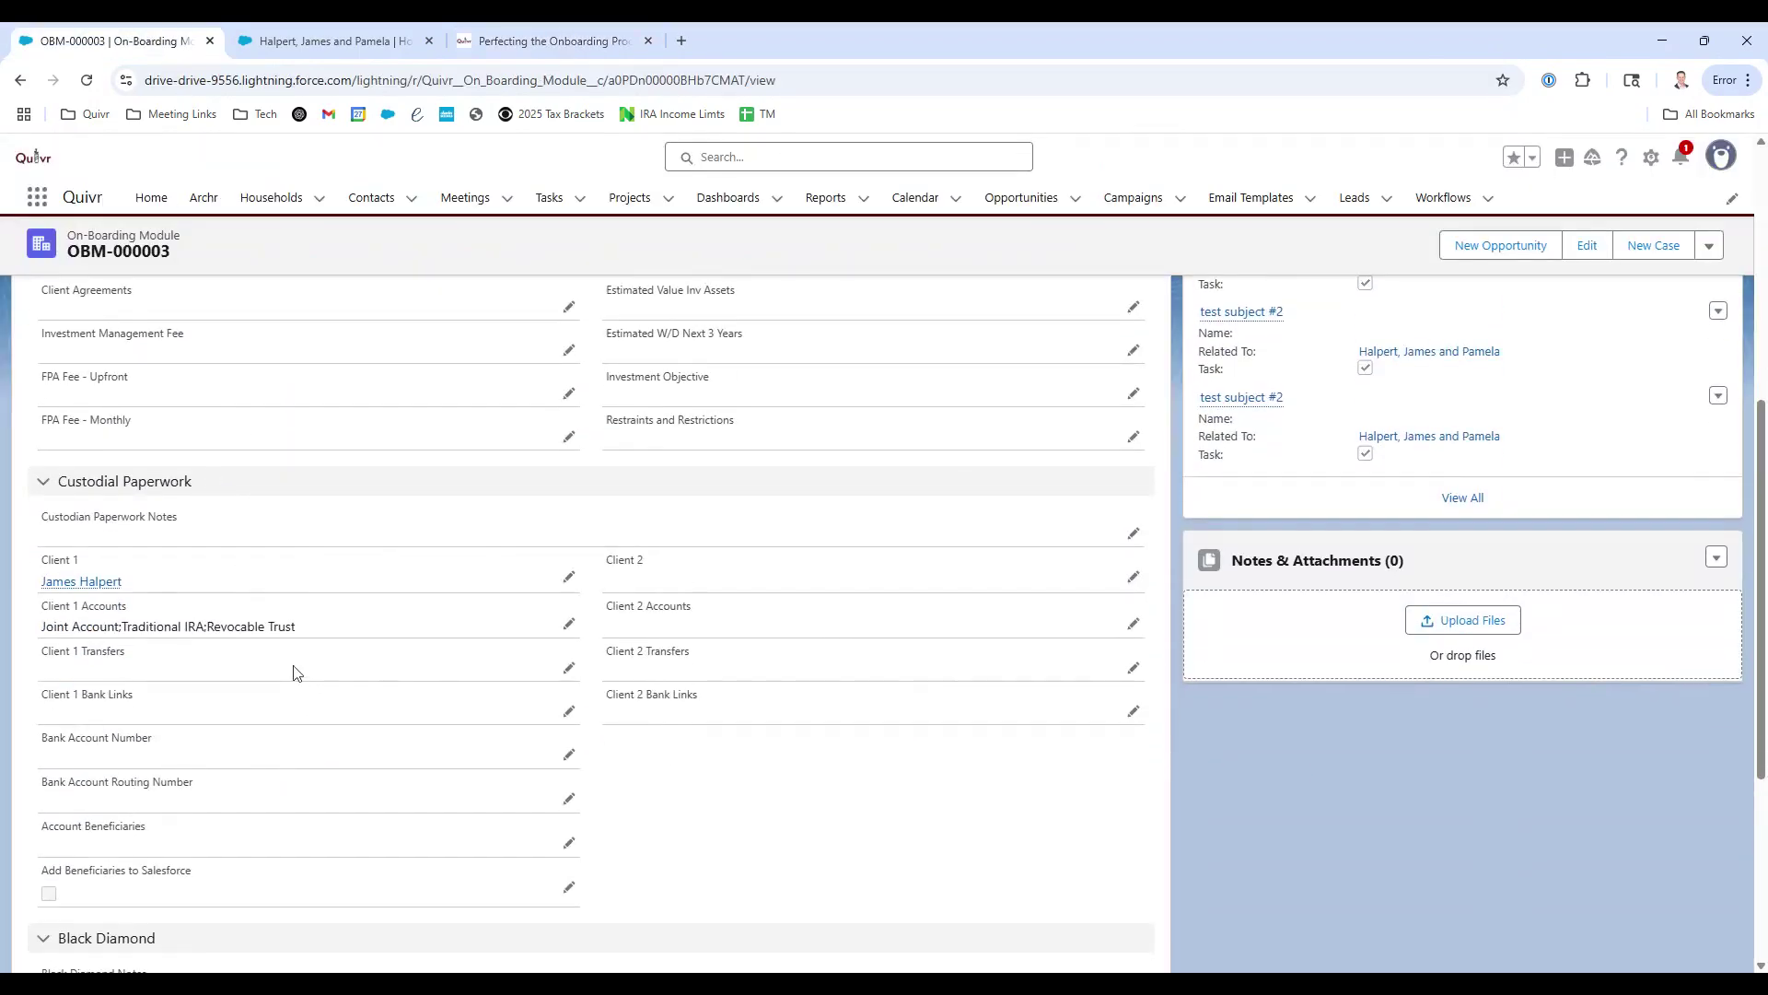
scroll(300, 677, up, 2)
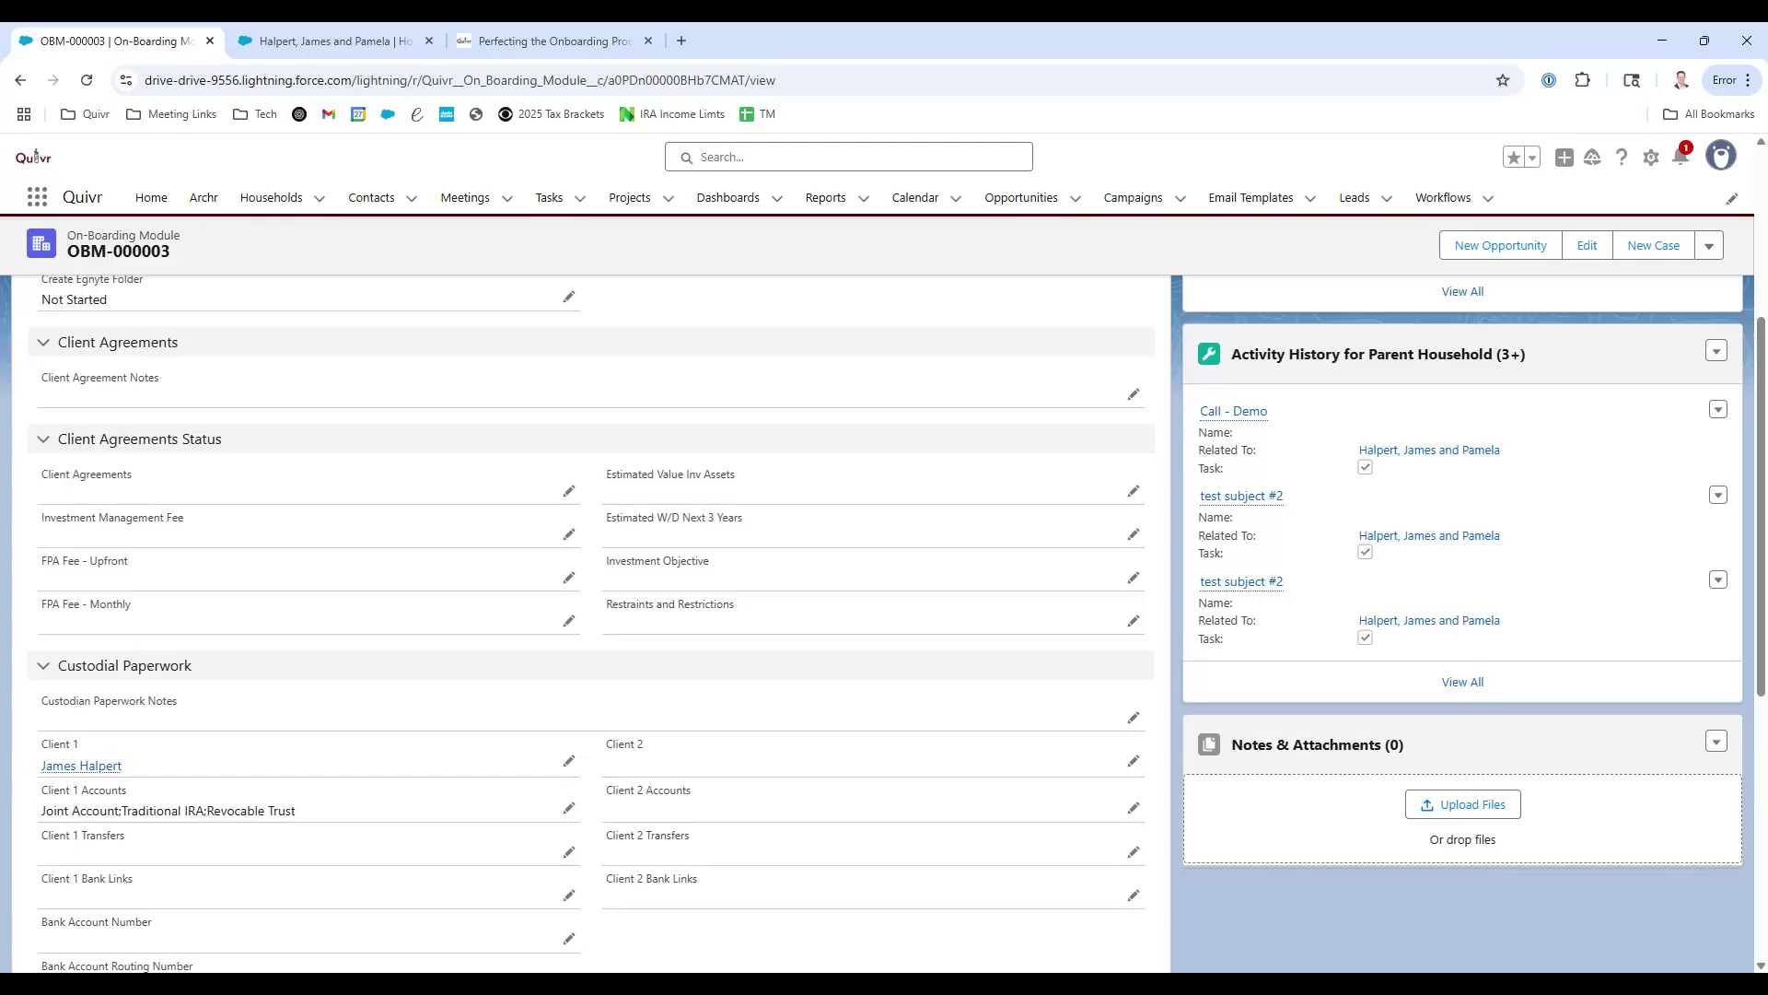
scroll(236, 697, down, 2)
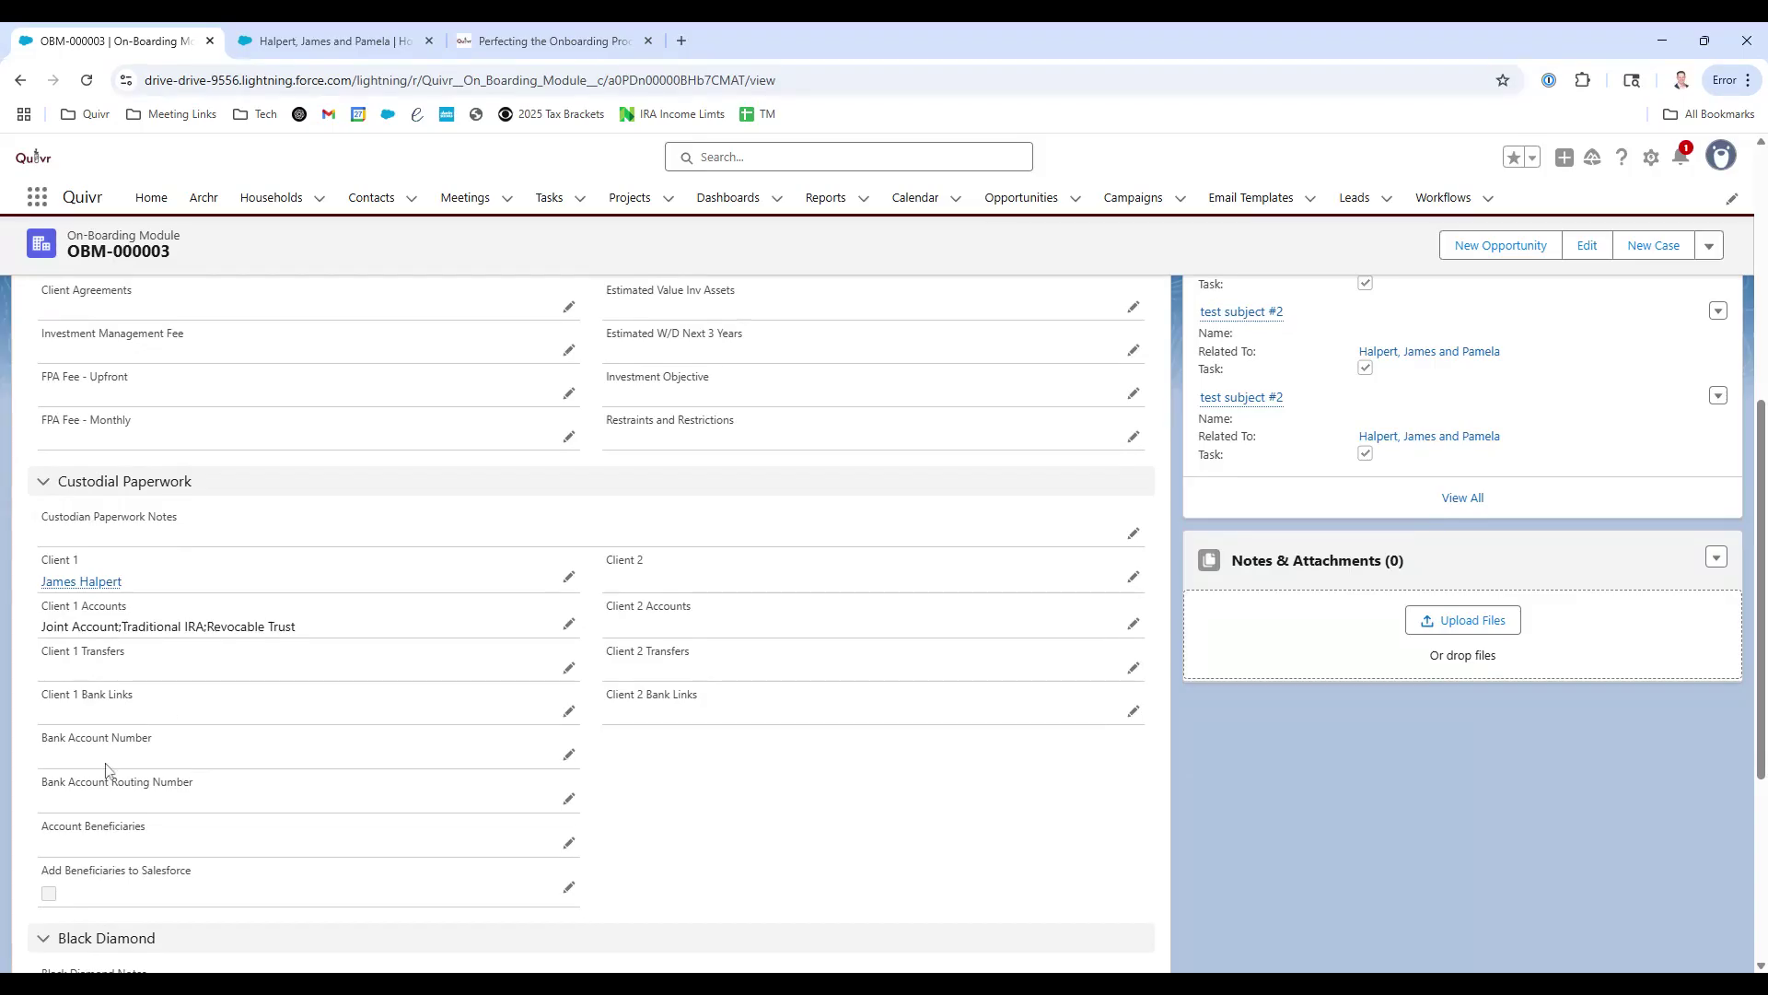
Recheck the article's Phase 1 description, and review the onboarding record from Client Agreements Status up to the household and status fields.
click(475, 47)
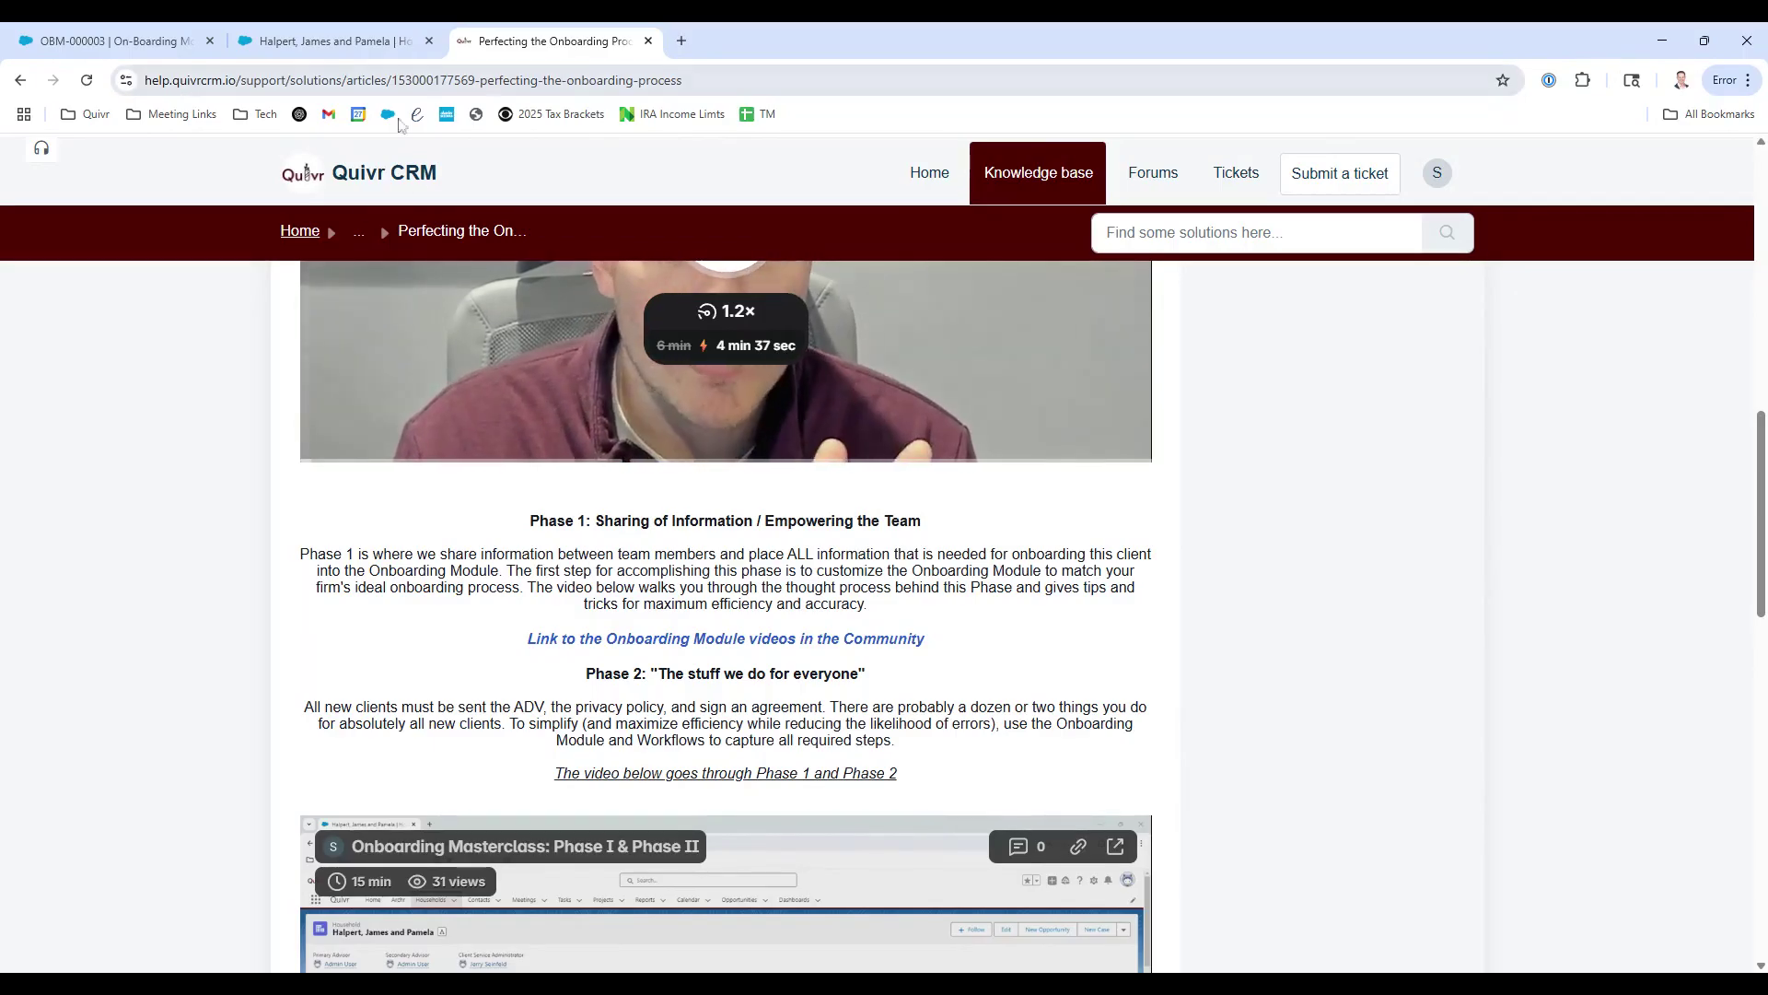
click(170, 47)
scroll(979, 703, up, 3)
scroll(1017, 703, up, 1)
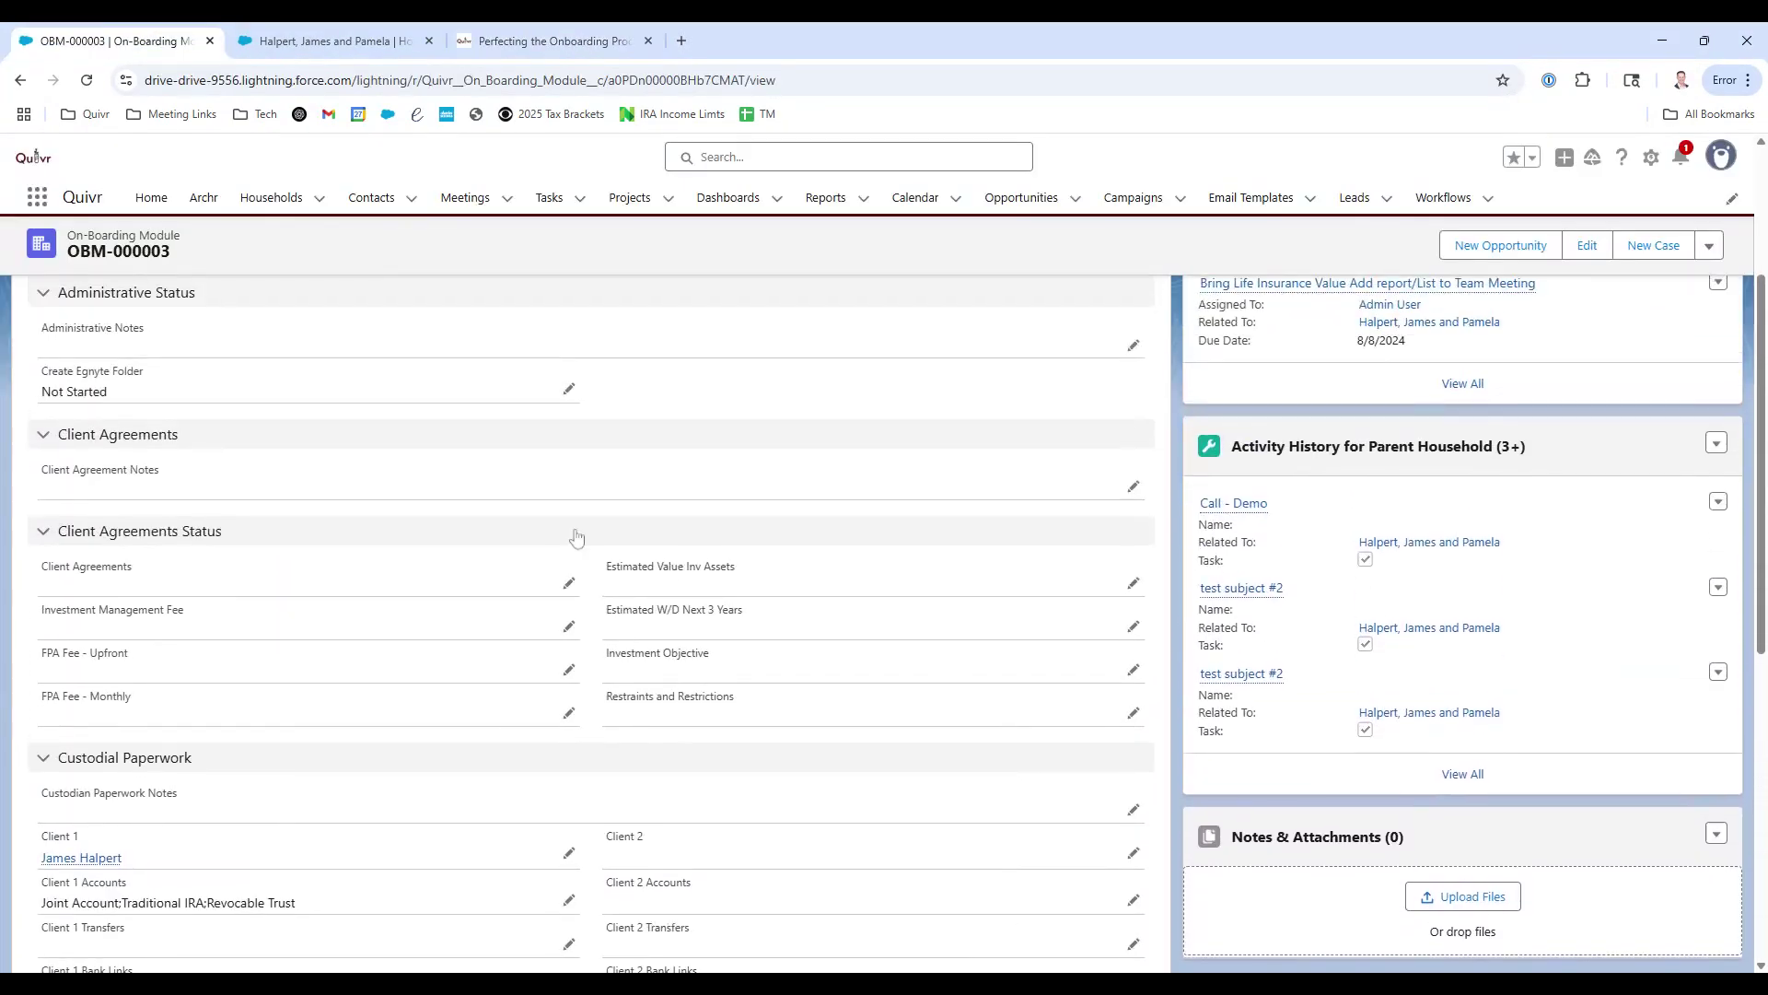
scroll(583, 573, up, 4)
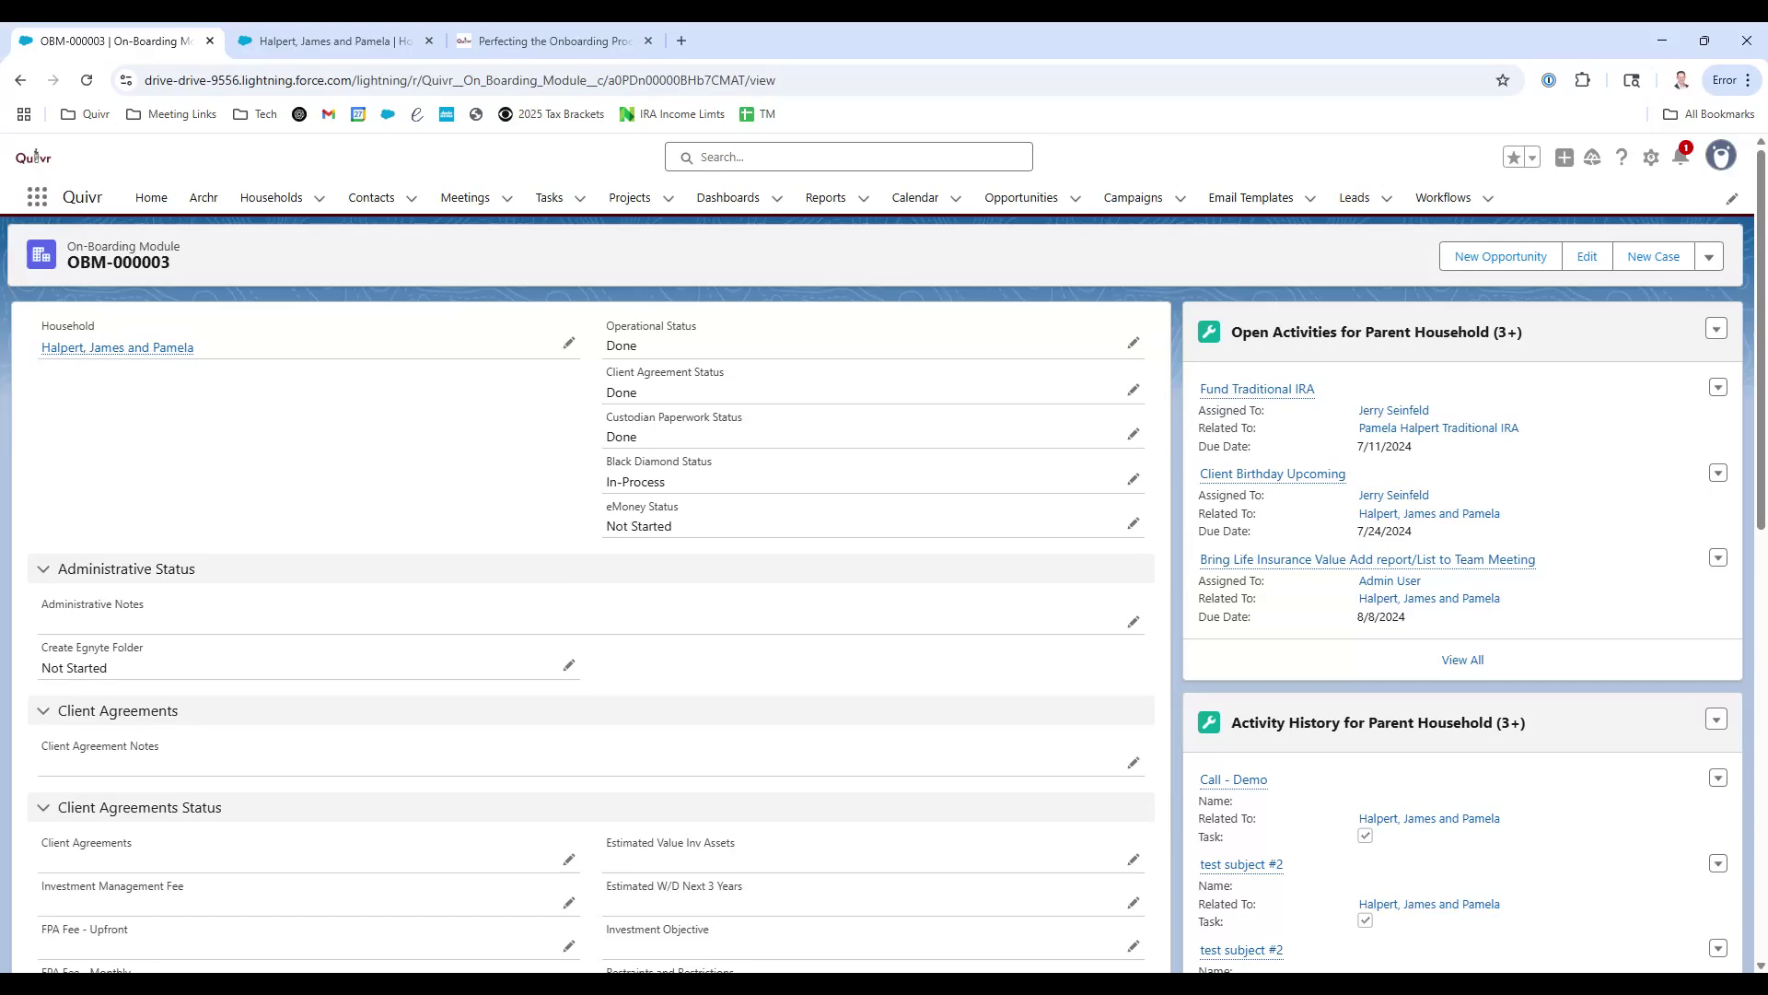
Switch to the onboarding article and highlight the Phase 1, Phase 2 and Phase 3 lines under "Introduction to the High-Level Process".
click(521, 32)
scroll(591, 550, up, 10)
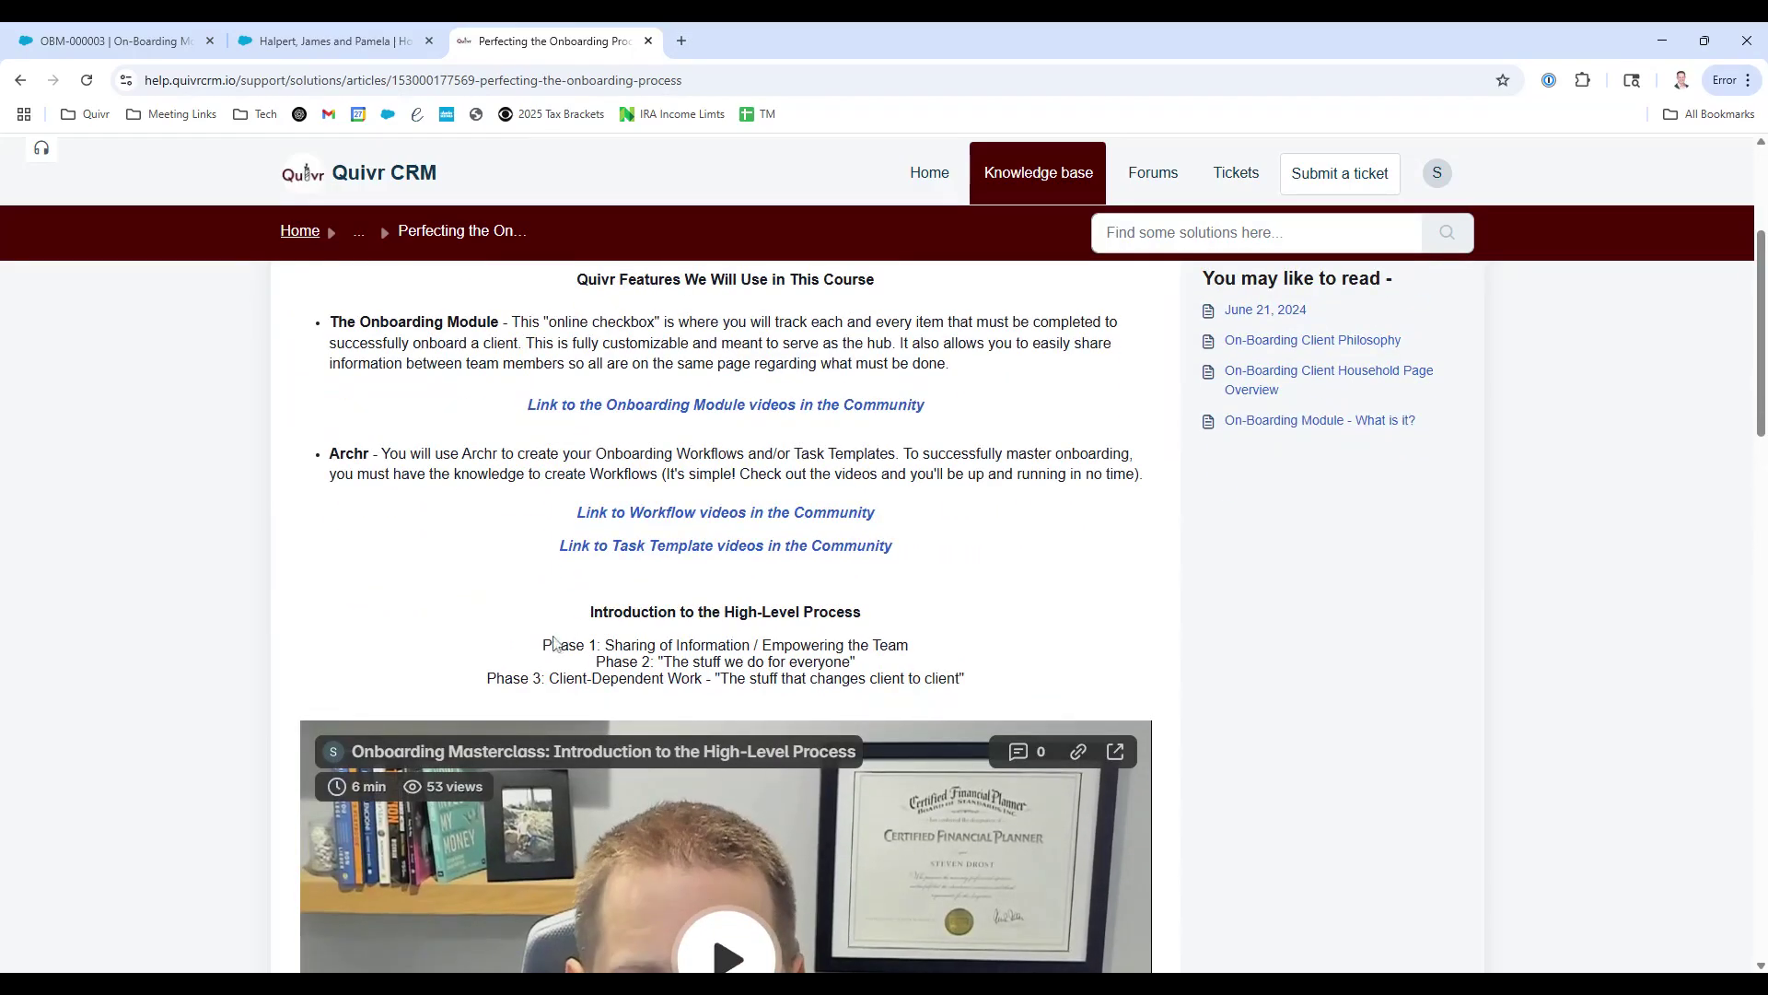
drag(543, 645, 917, 656)
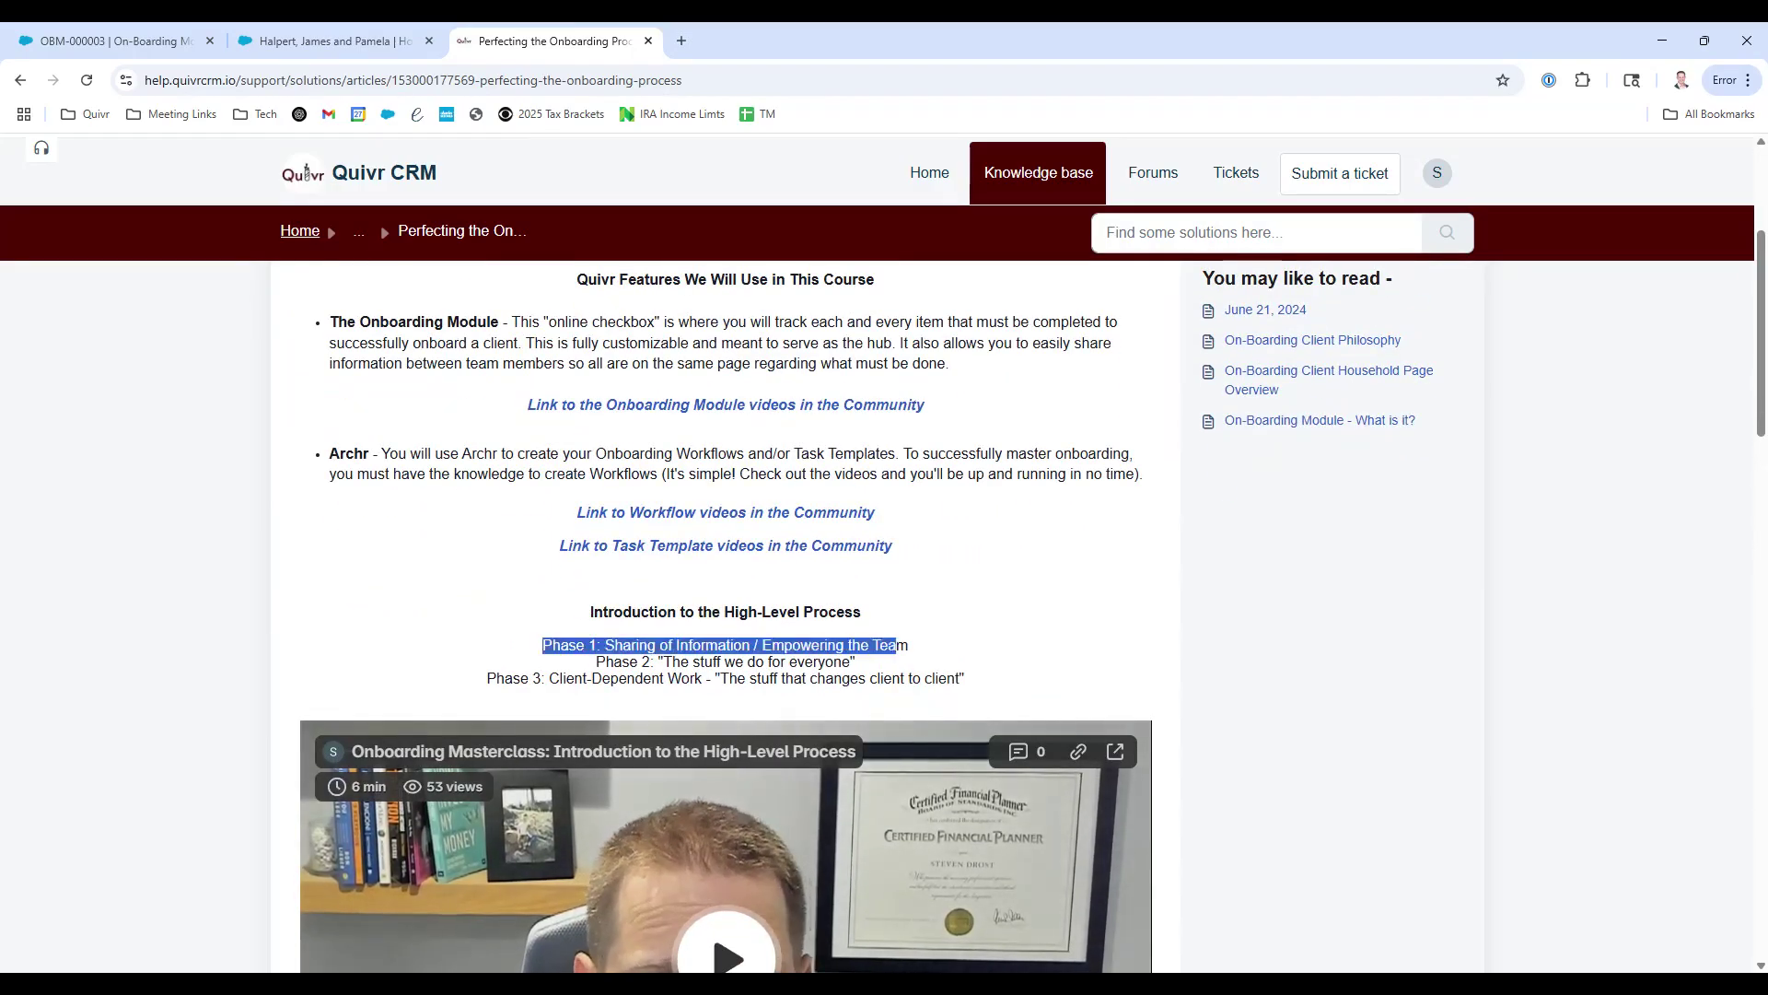
click(918, 659)
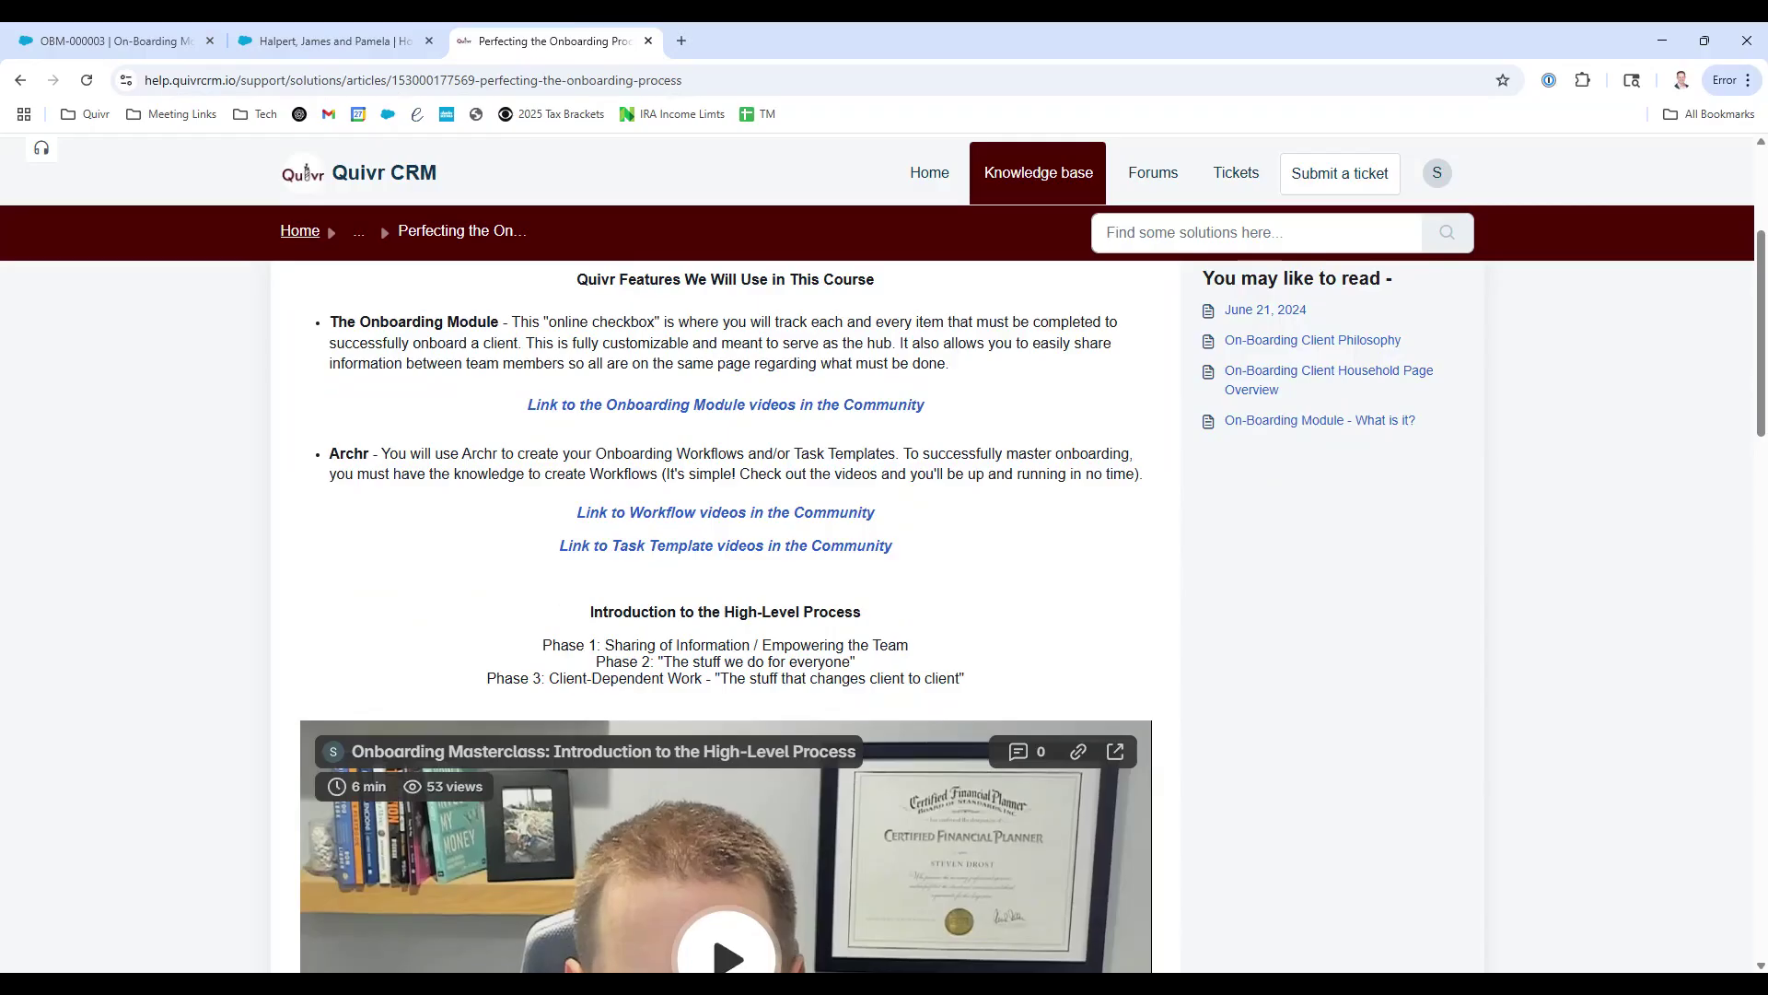
double_click(617, 661)
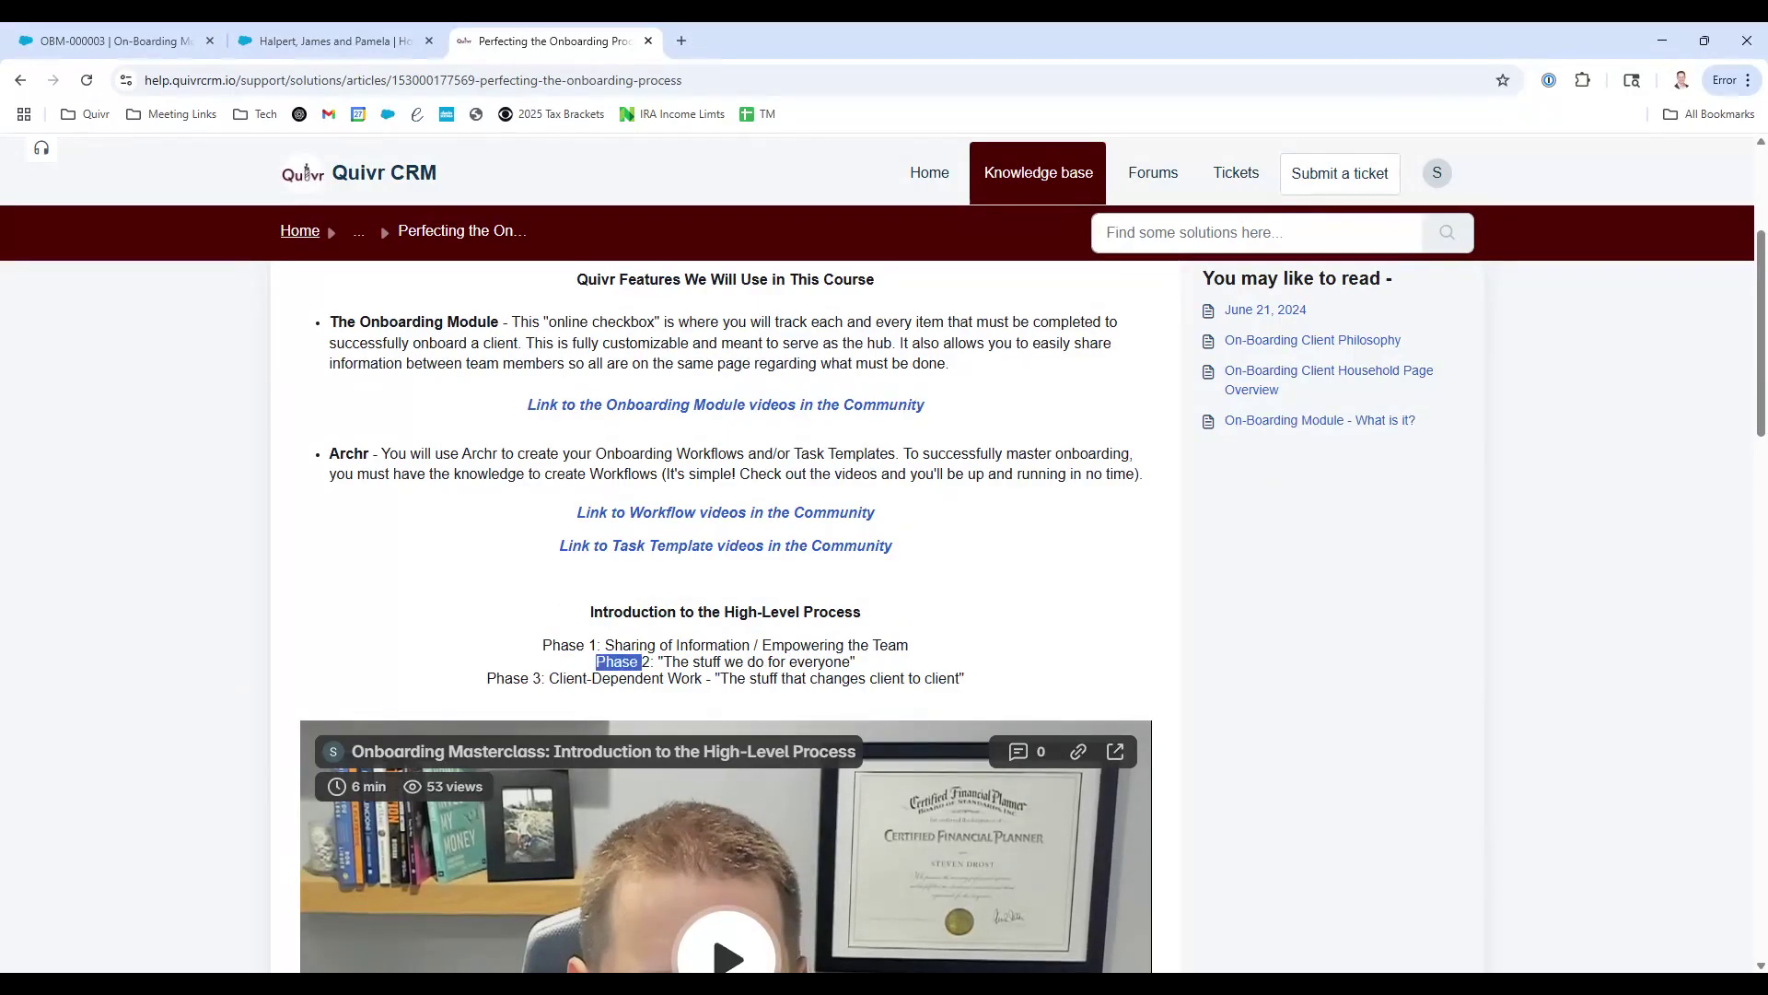
drag(617, 661, 956, 682)
click(976, 688)
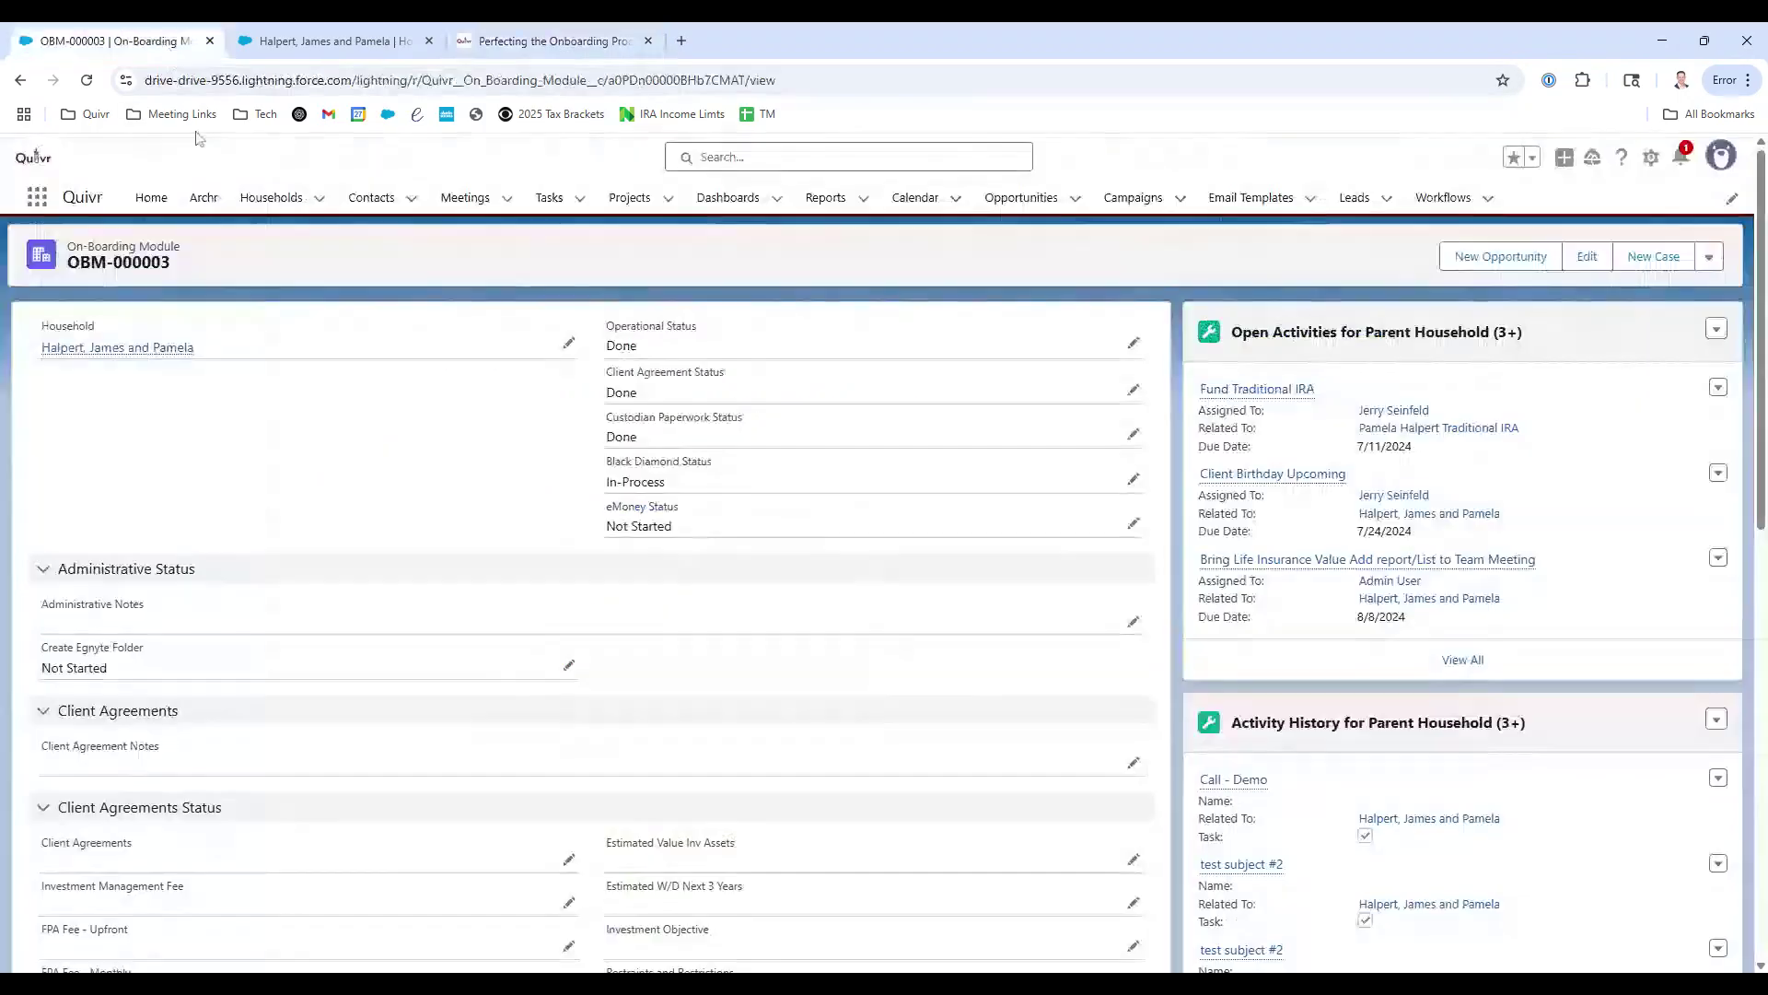
Look through the onboarding record's sections from Administrative Status to eMoney, and highlight the last account type listed in Client 1 Accounts.
click(164, 53)
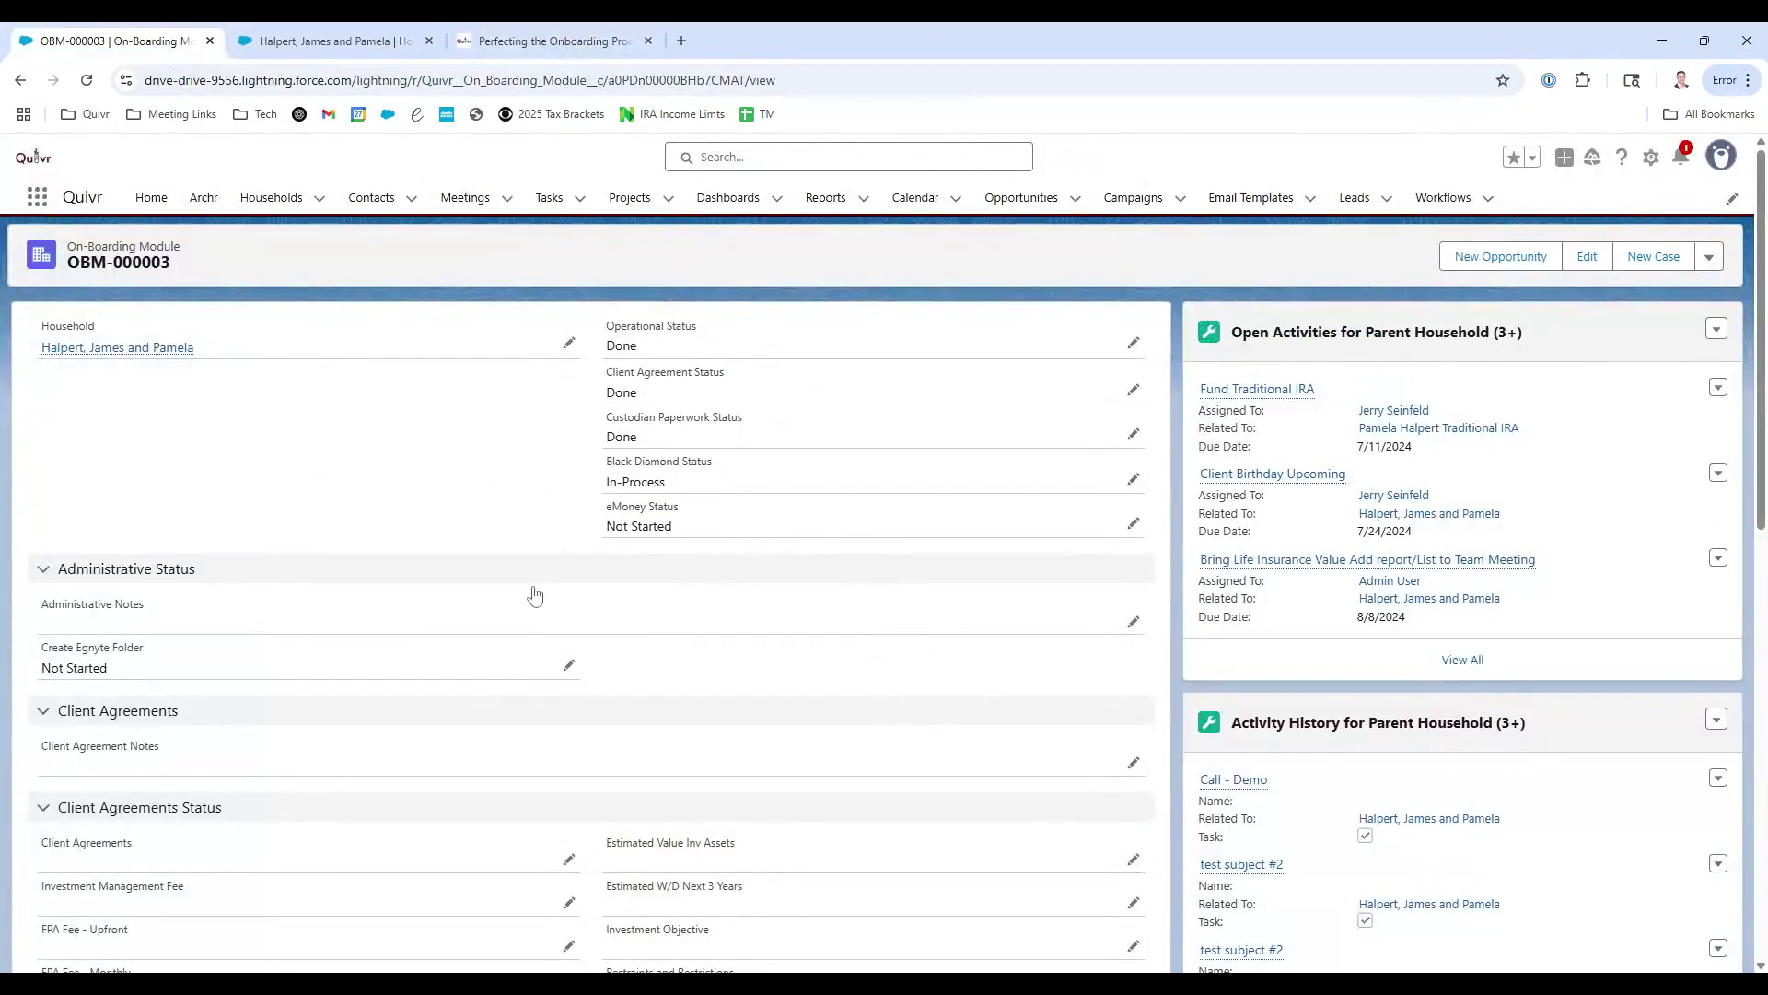
scroll(577, 619, down, 2)
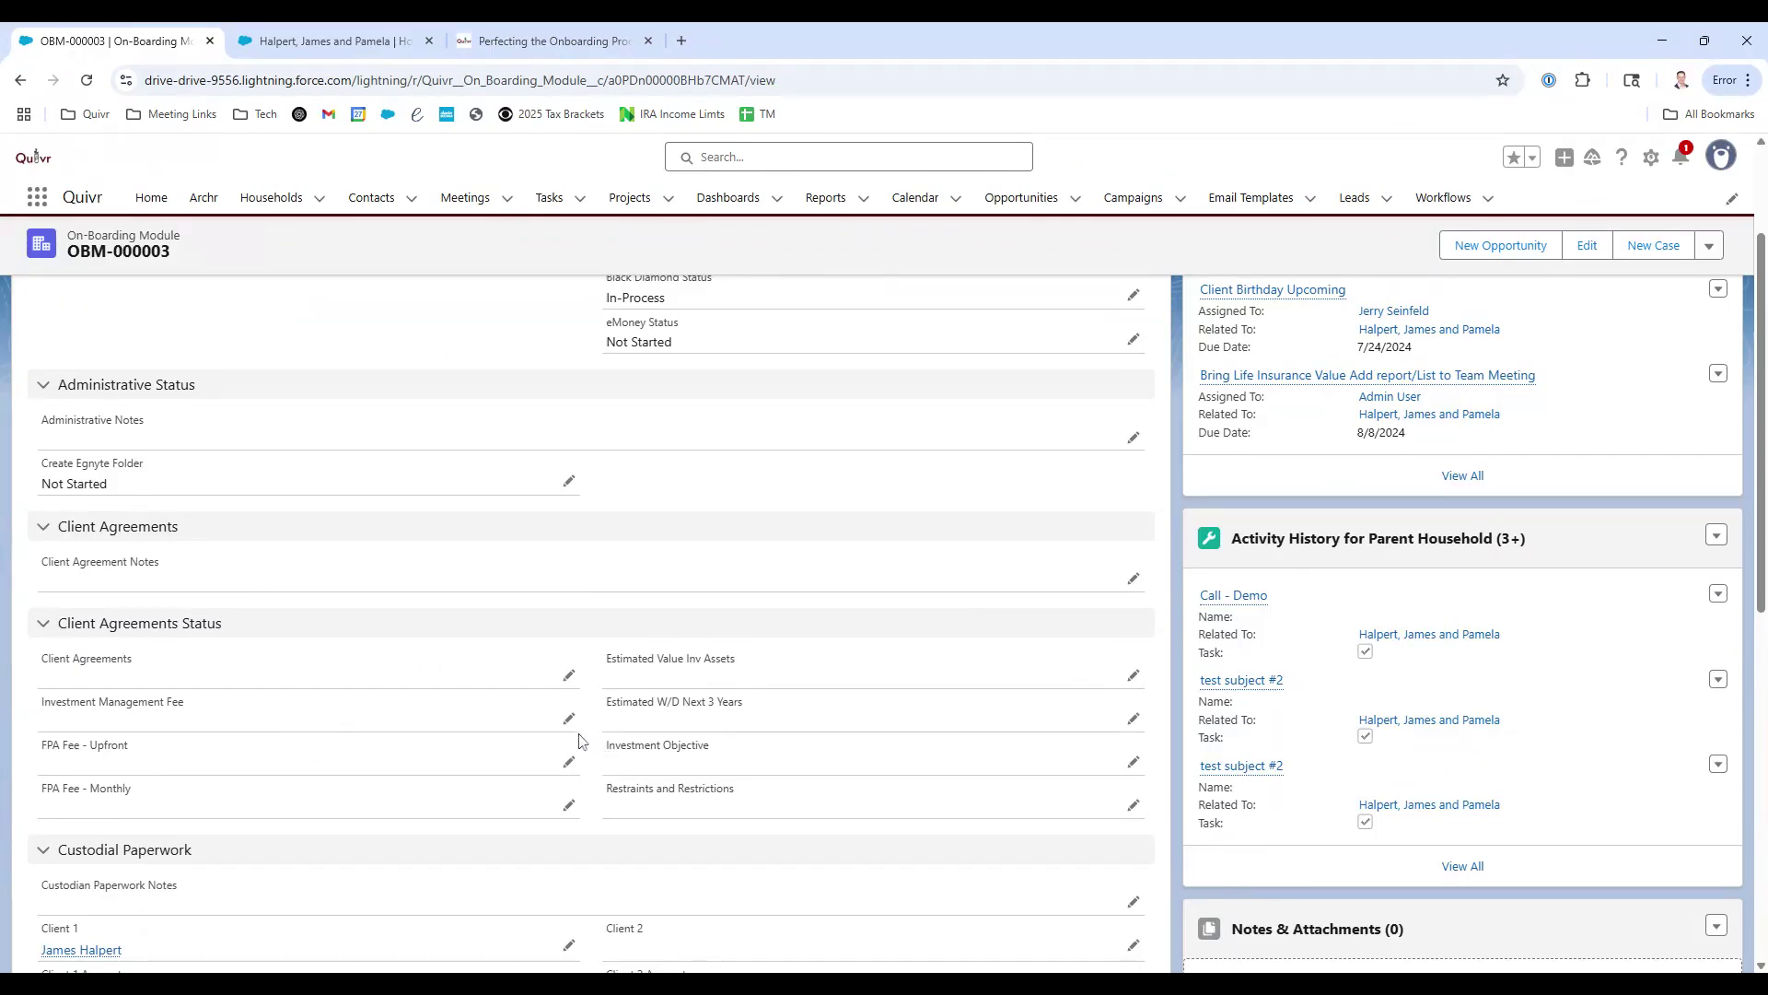
scroll(582, 740, down, 7)
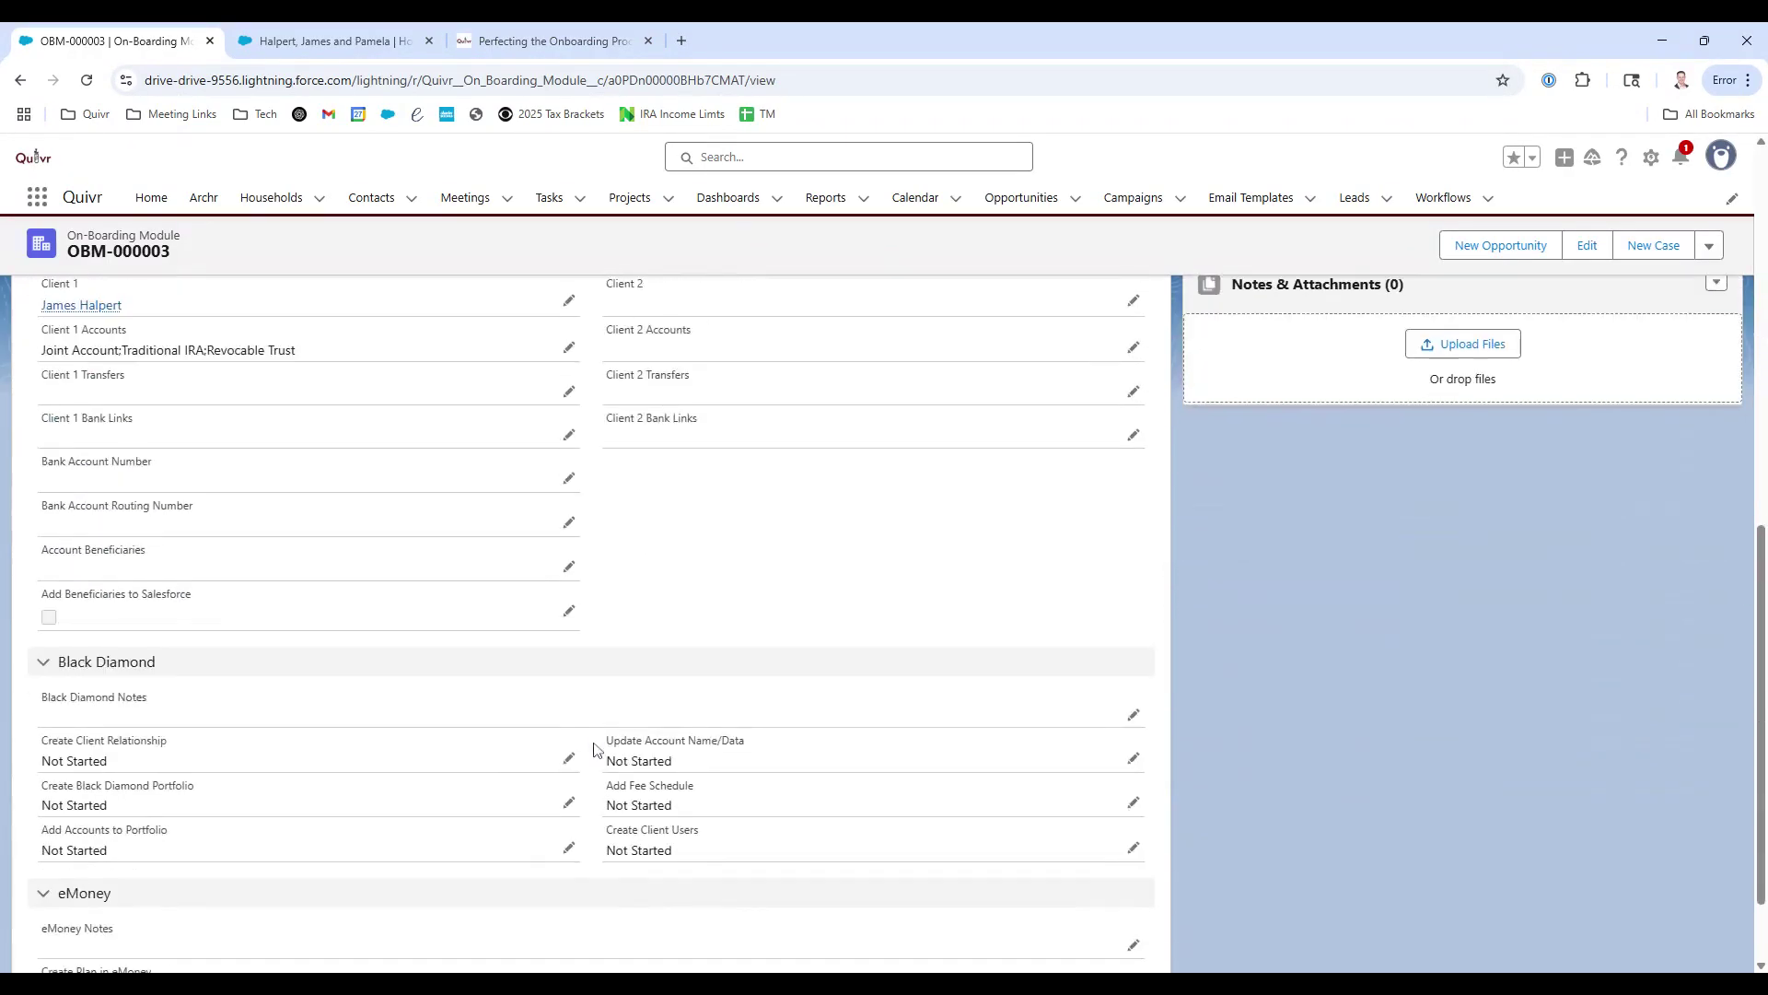
scroll(594, 749, up, 8)
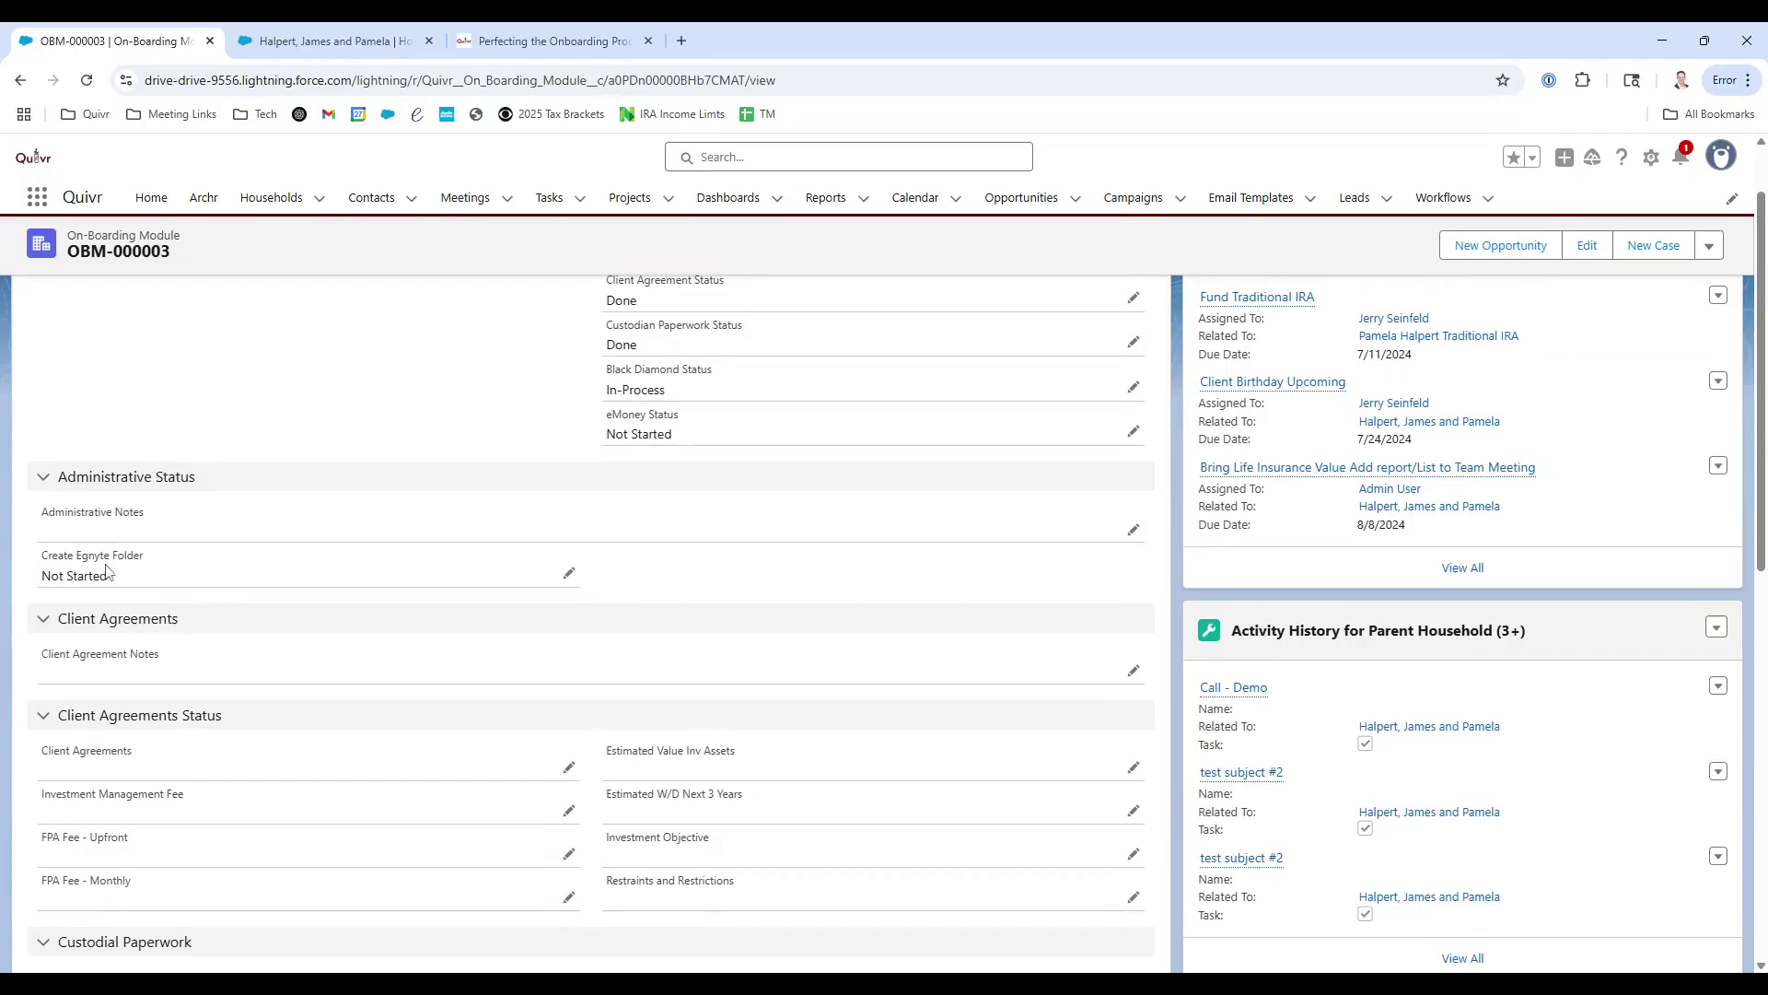
scroll(179, 630, down, 9)
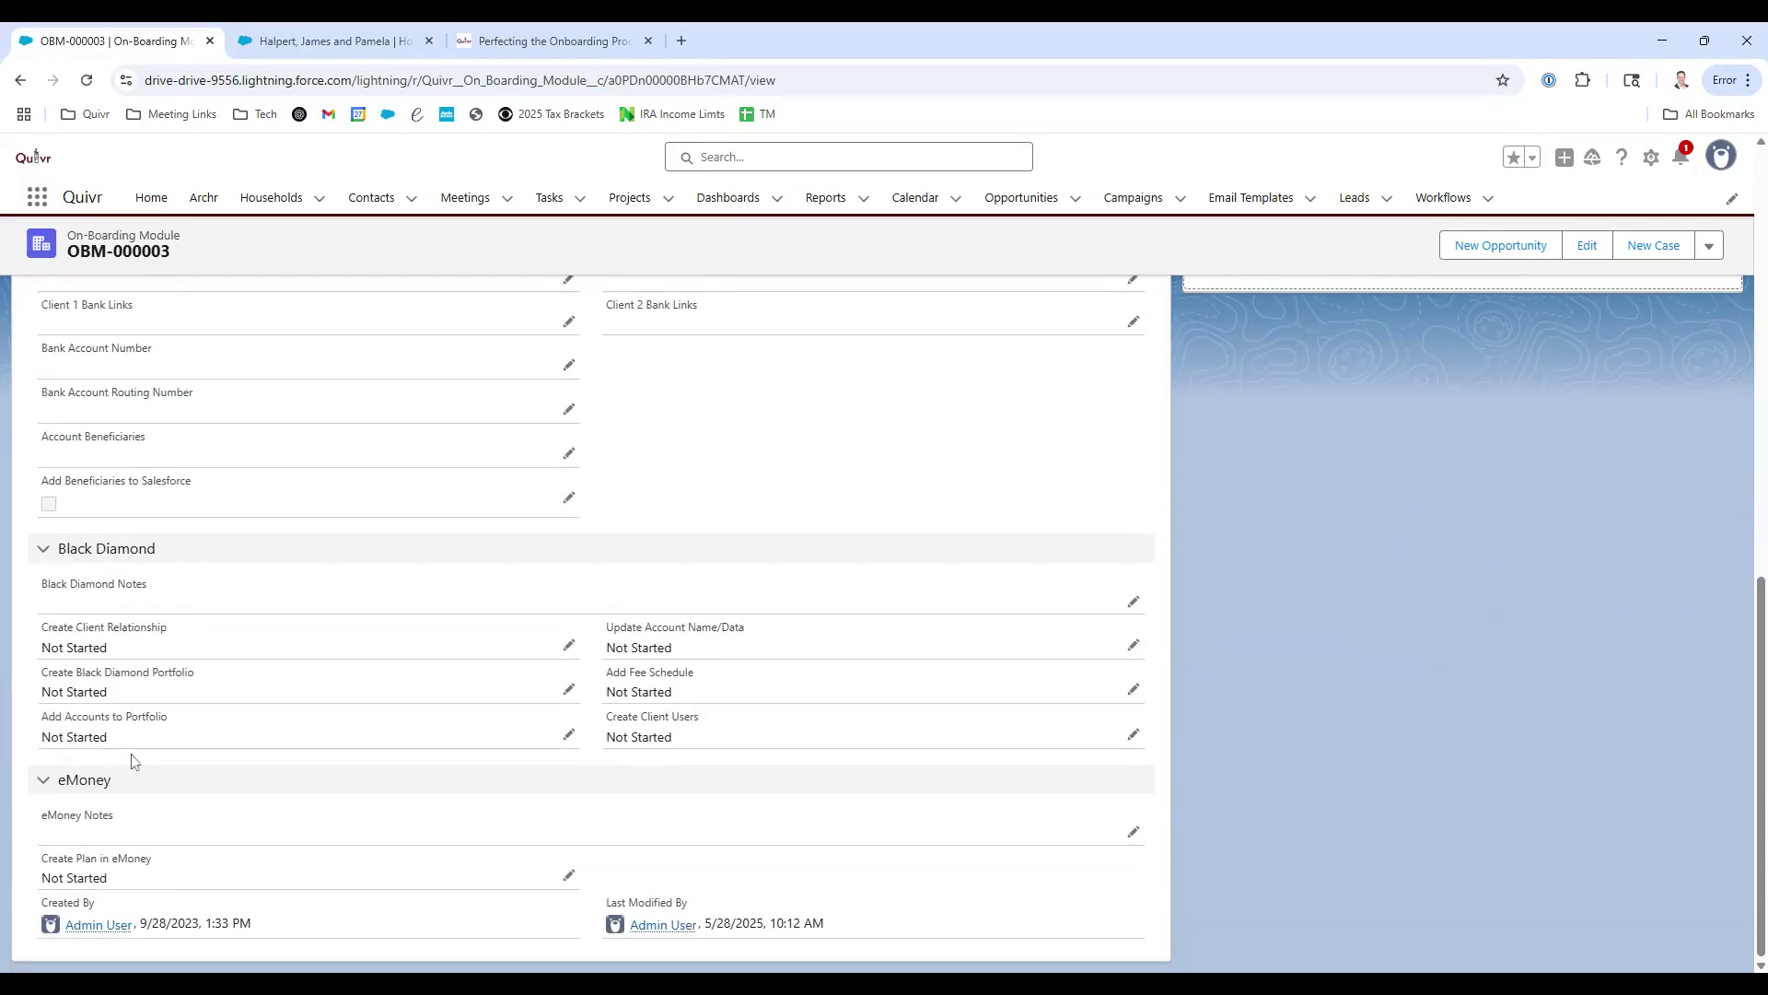
scroll(166, 859, up, 1)
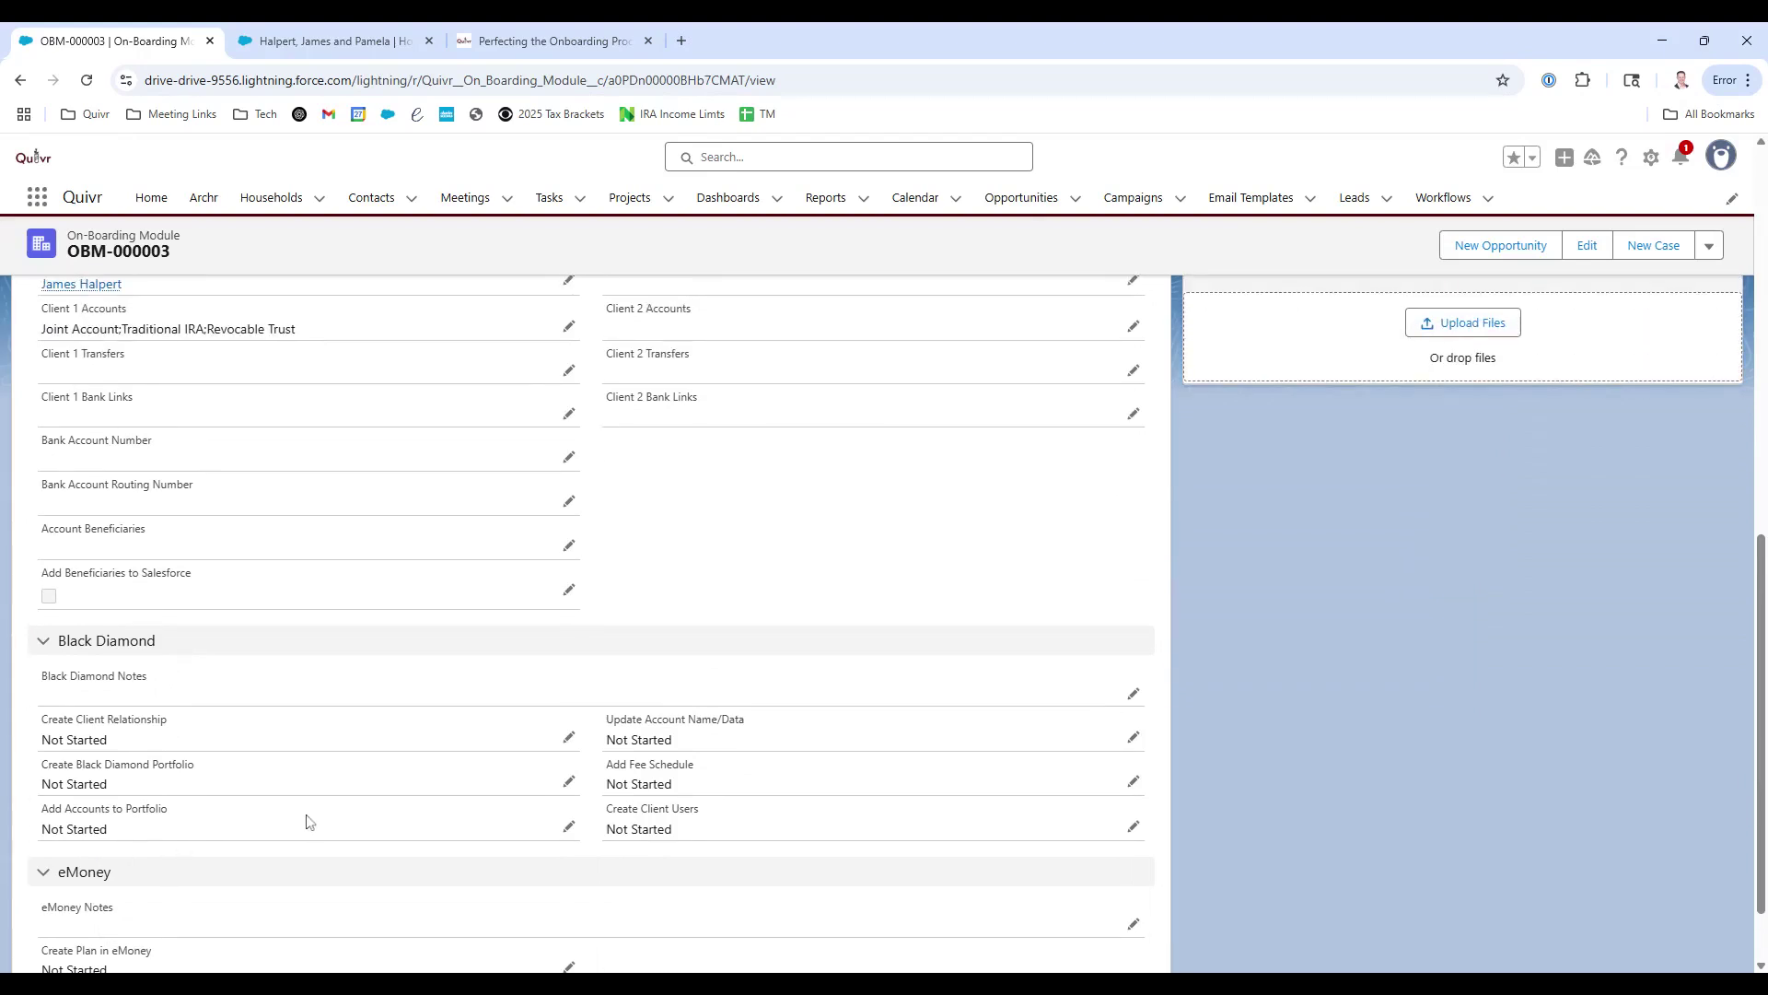
scroll(307, 819, up, 1)
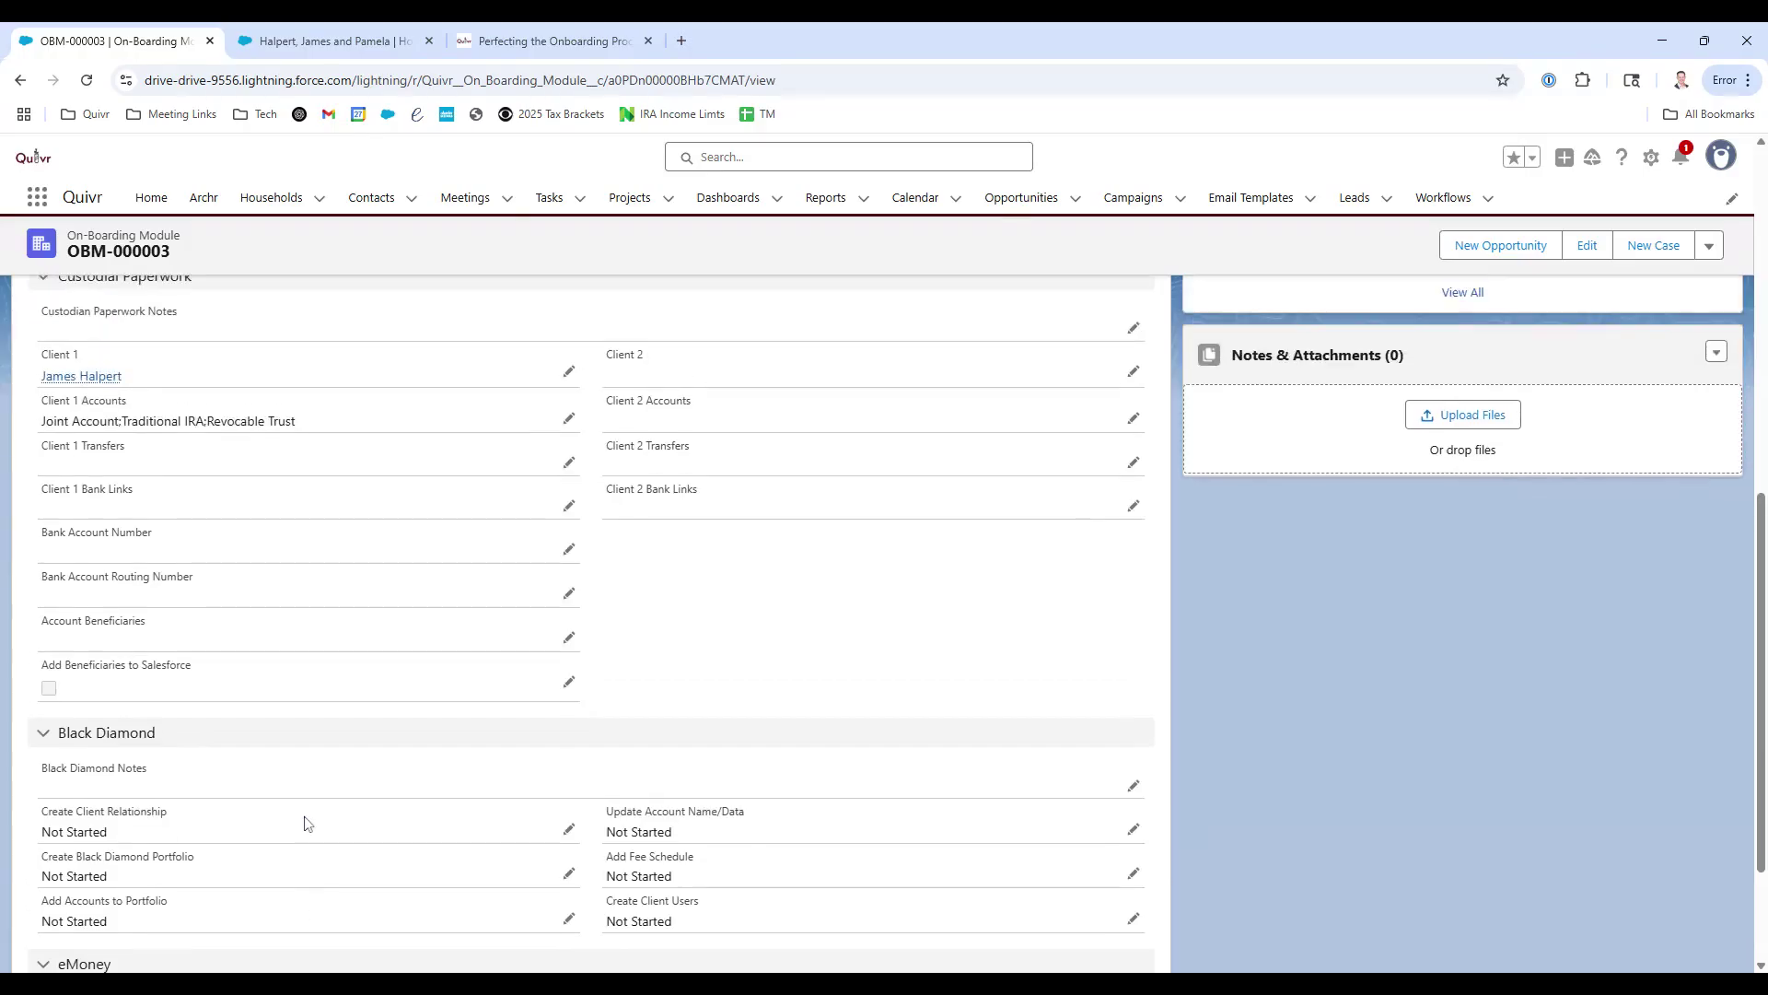
drag(207, 421, 306, 424)
click(638, 566)
Highlight the article's Phase 2 line, "The stuff we do for everyone", and return to the onboarding record's Client Agreements Status and Custodial Paperwork sections.
click(486, 43)
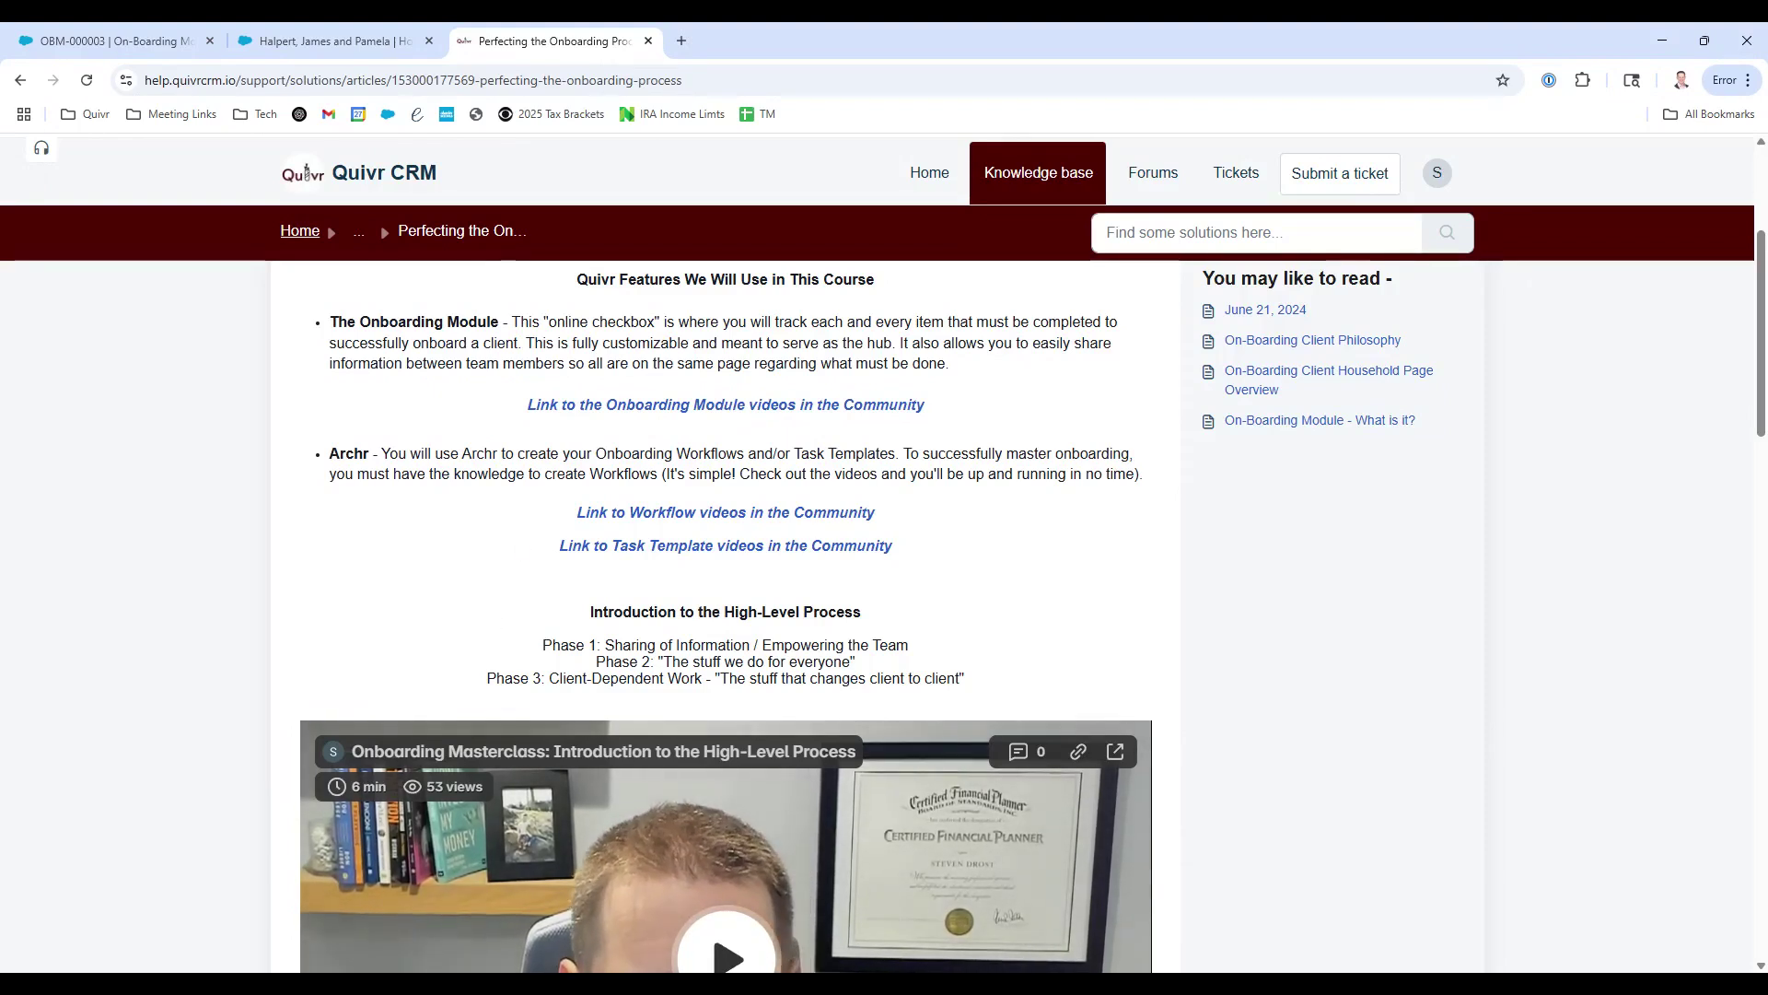
drag(596, 661, 857, 662)
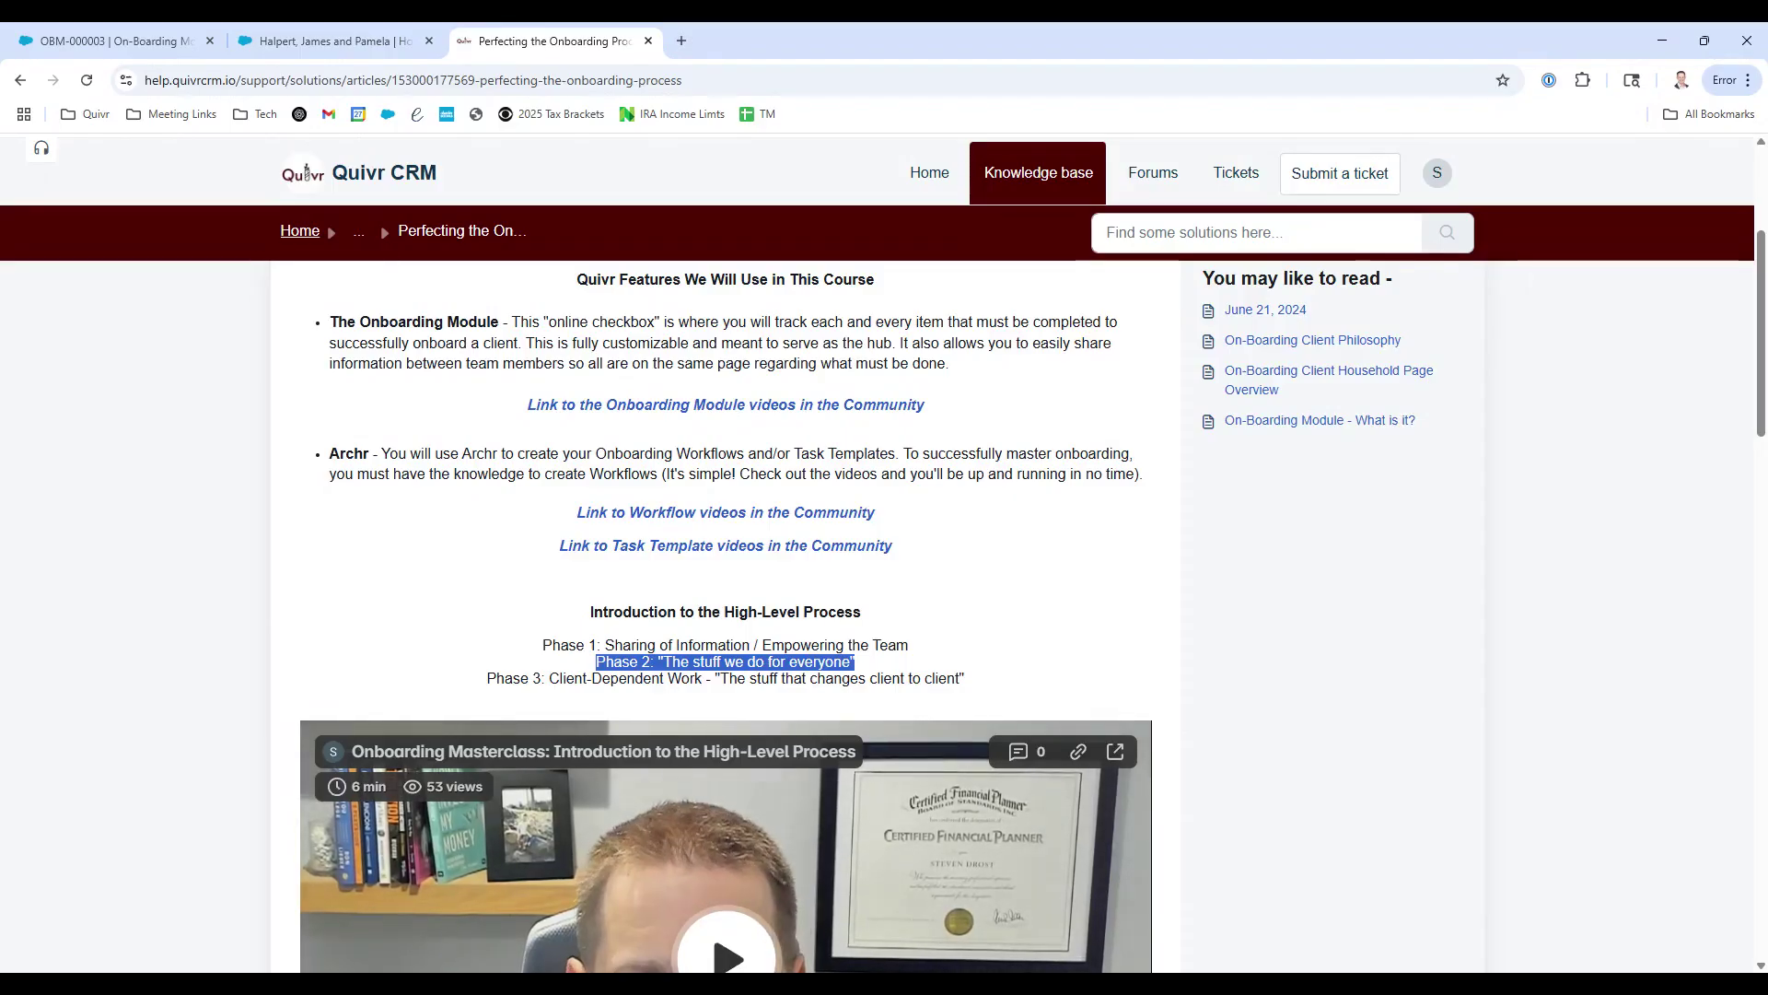
click(463, 332)
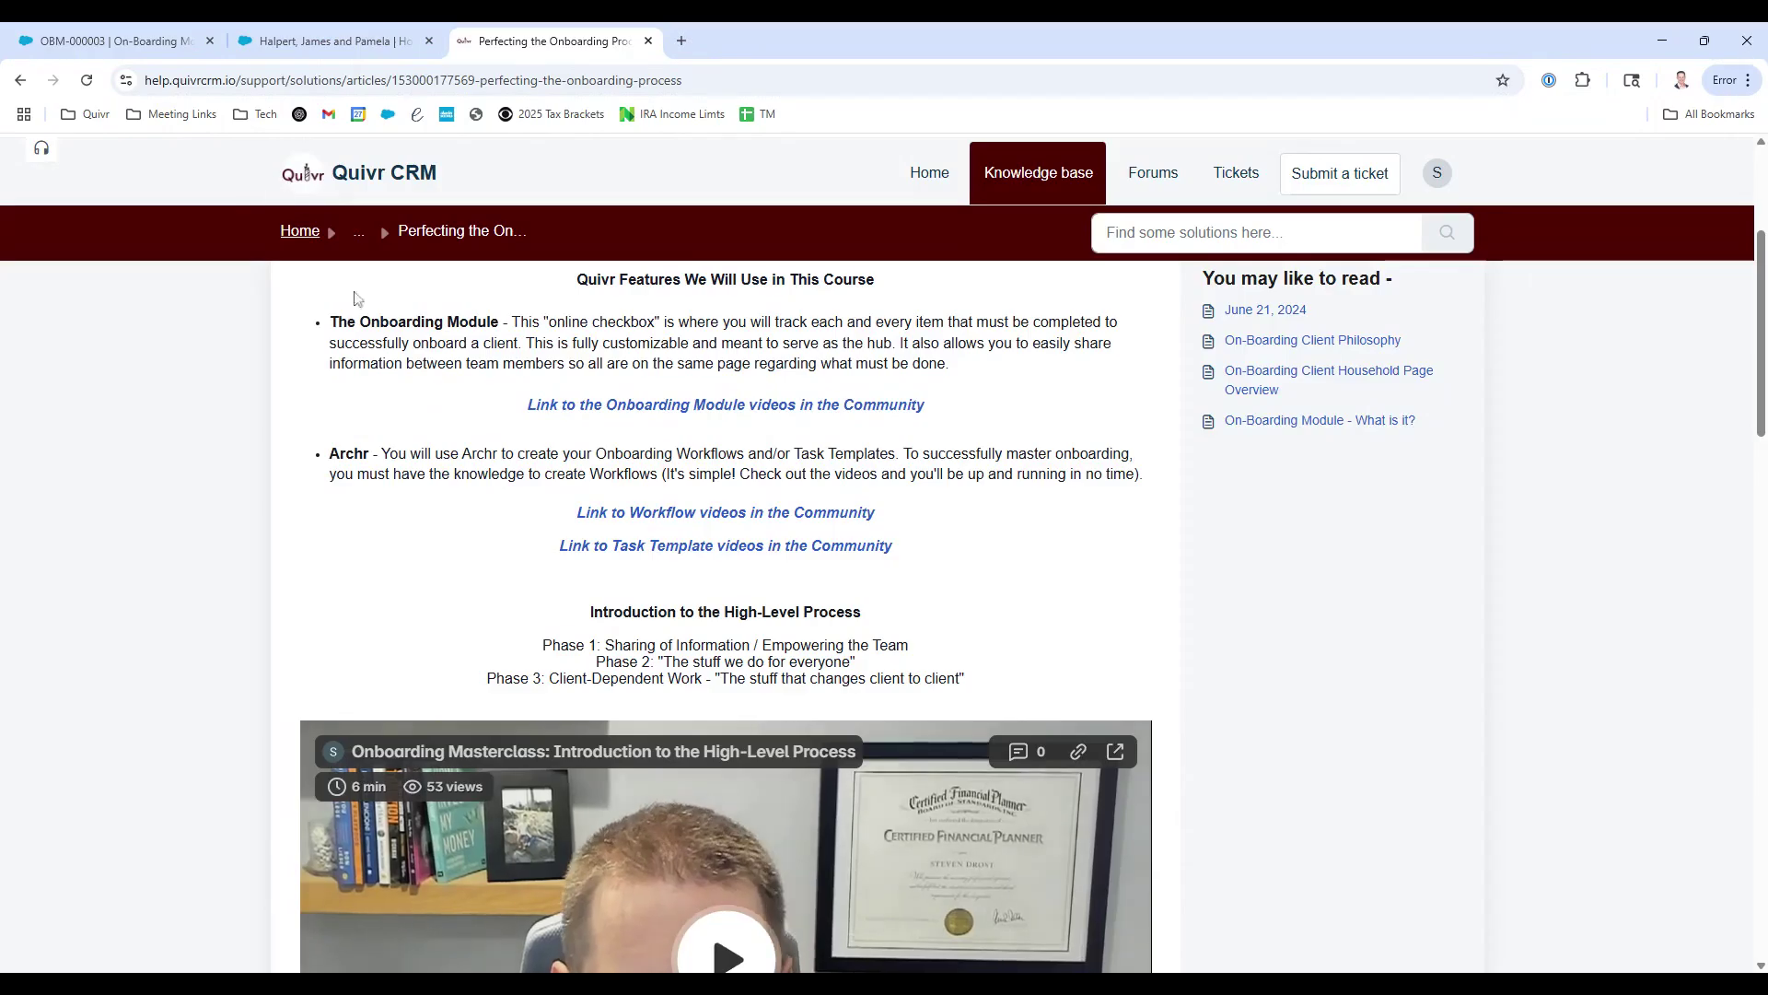
click(177, 48)
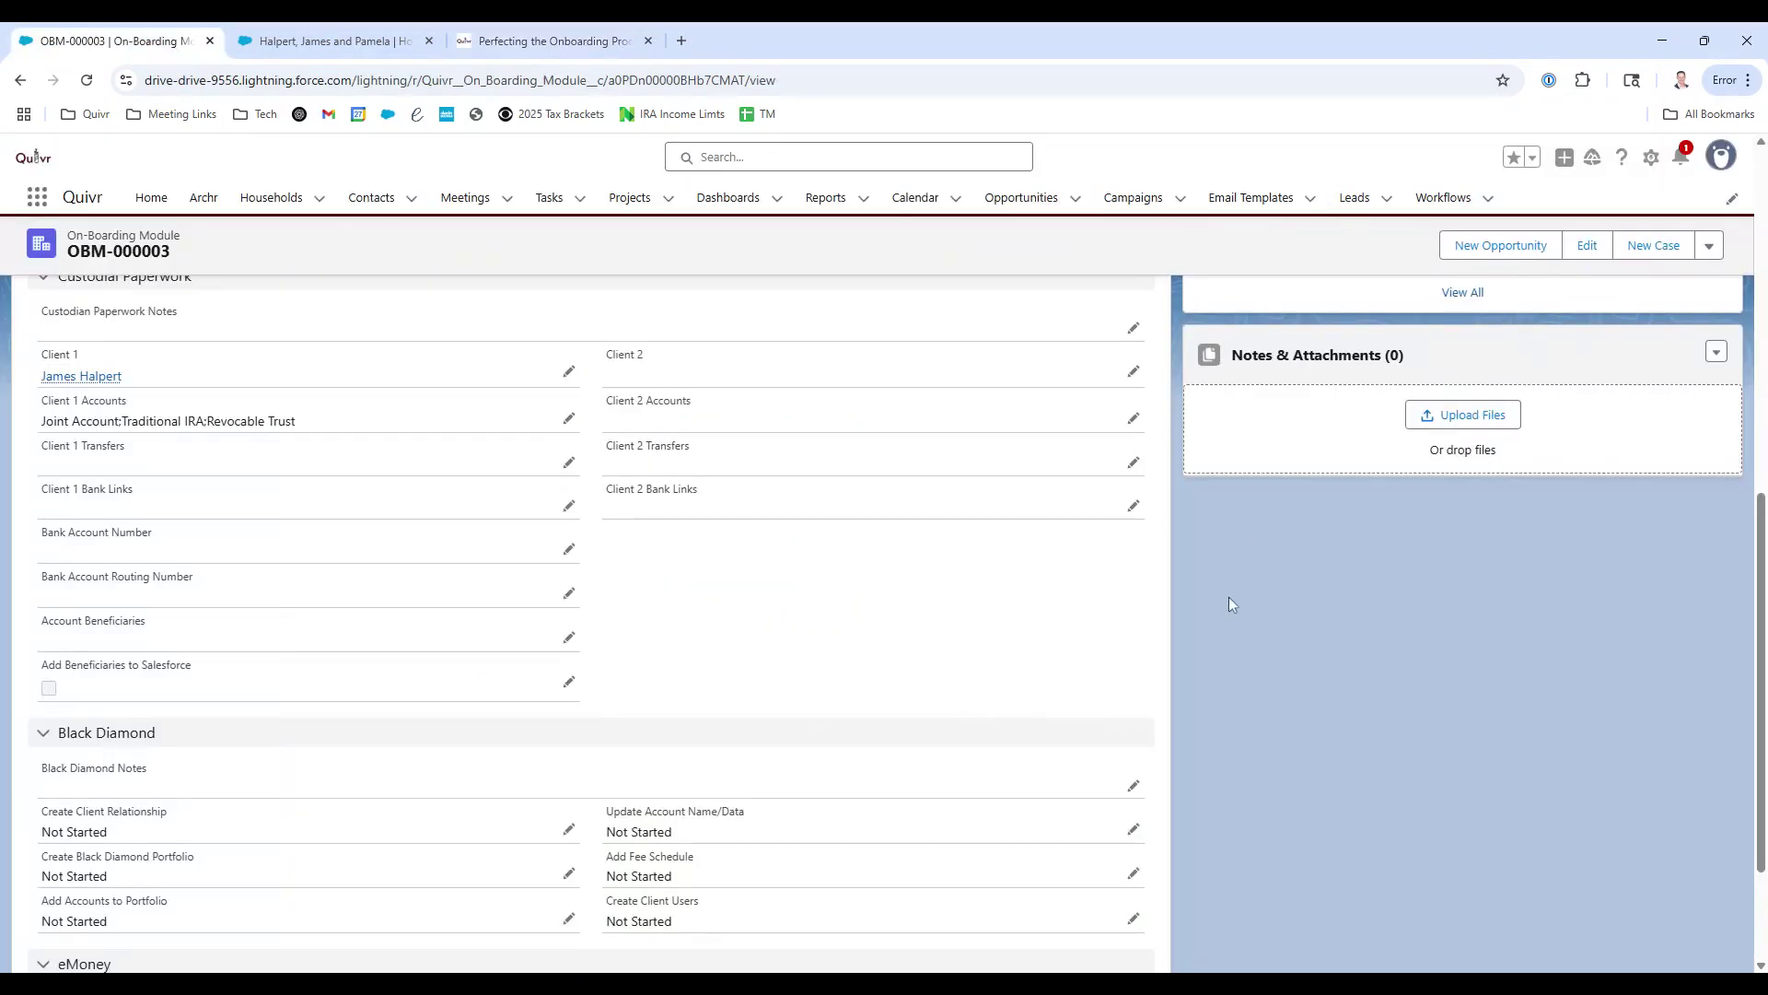
scroll(1211, 599, up, 3)
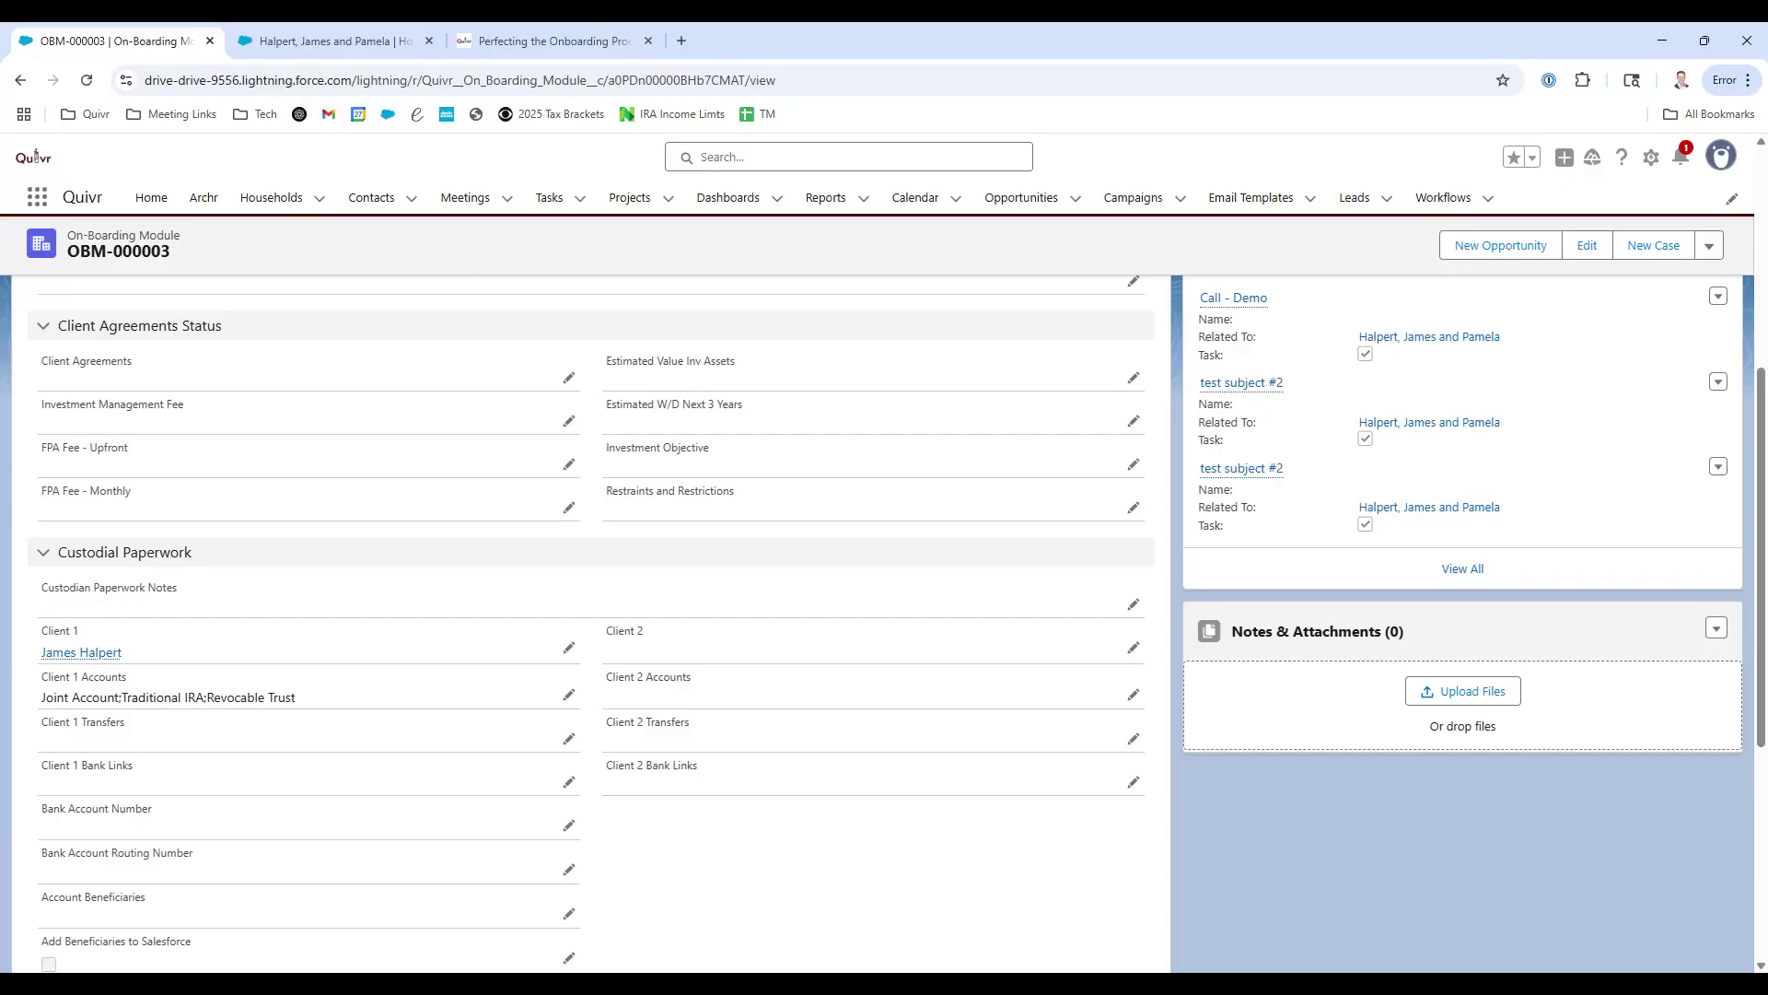
Open the household record, view the workflows available to start for it, and close the Start Workflow dialog.
click(339, 41)
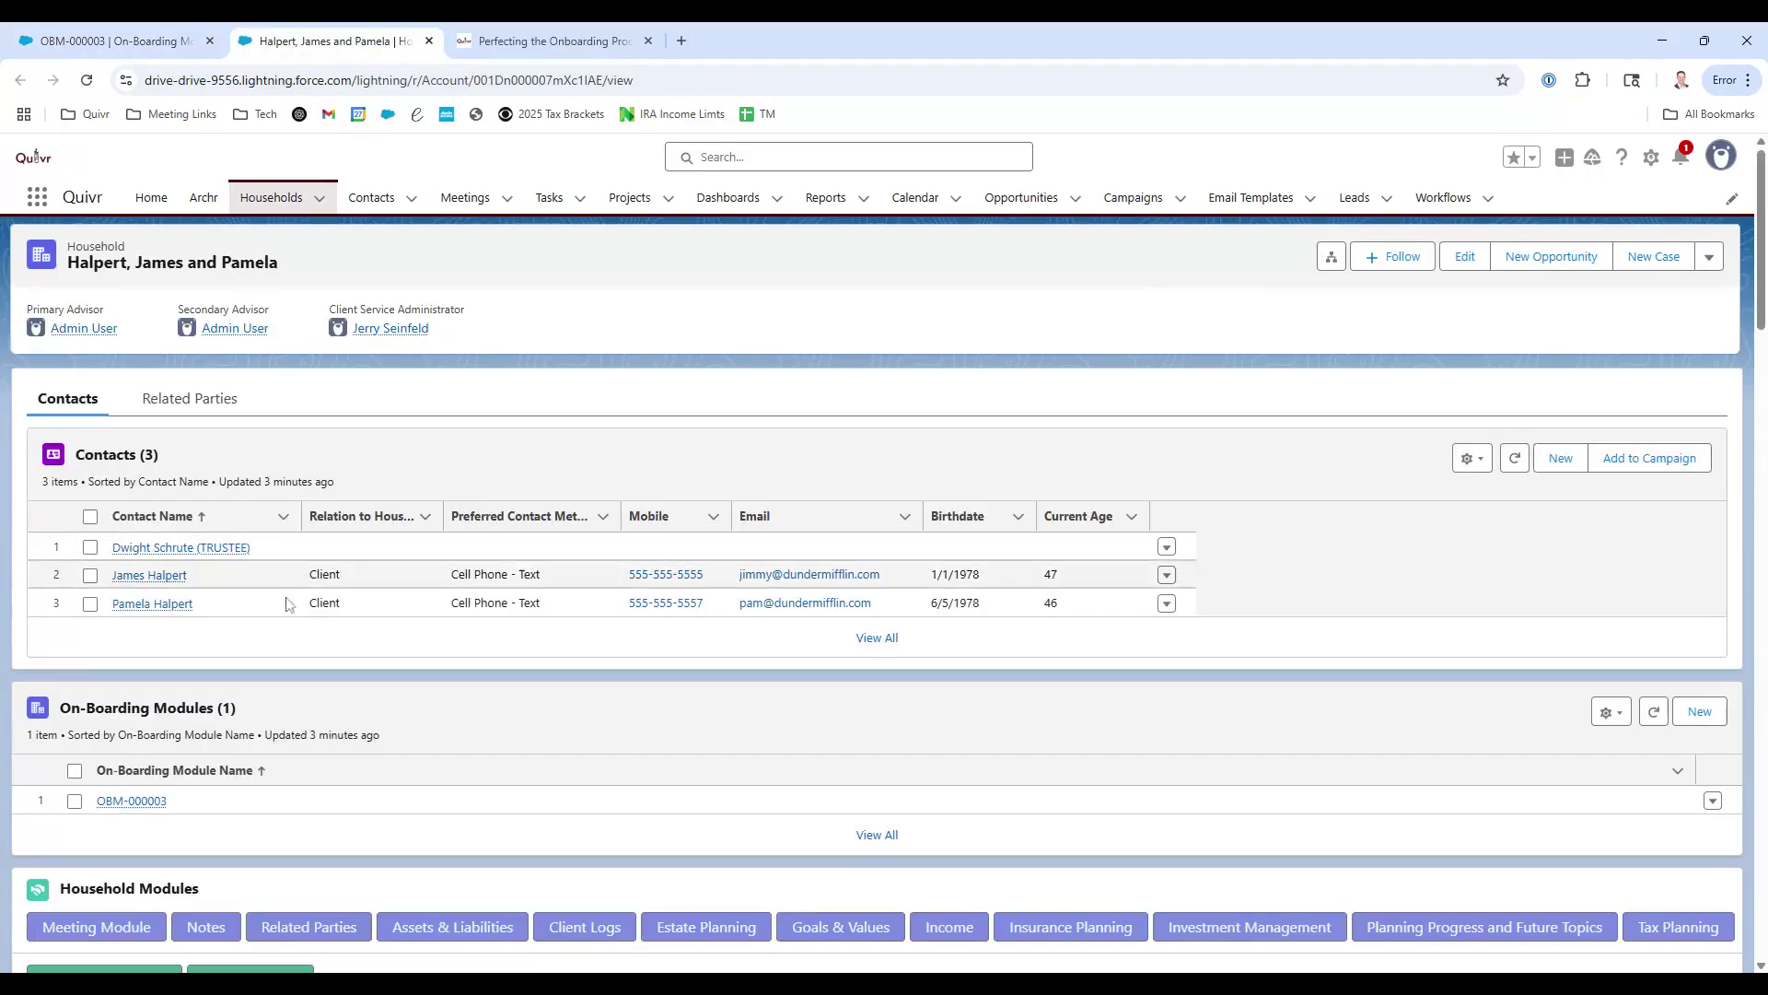
scroll(321, 687, down, 2)
click(249, 794)
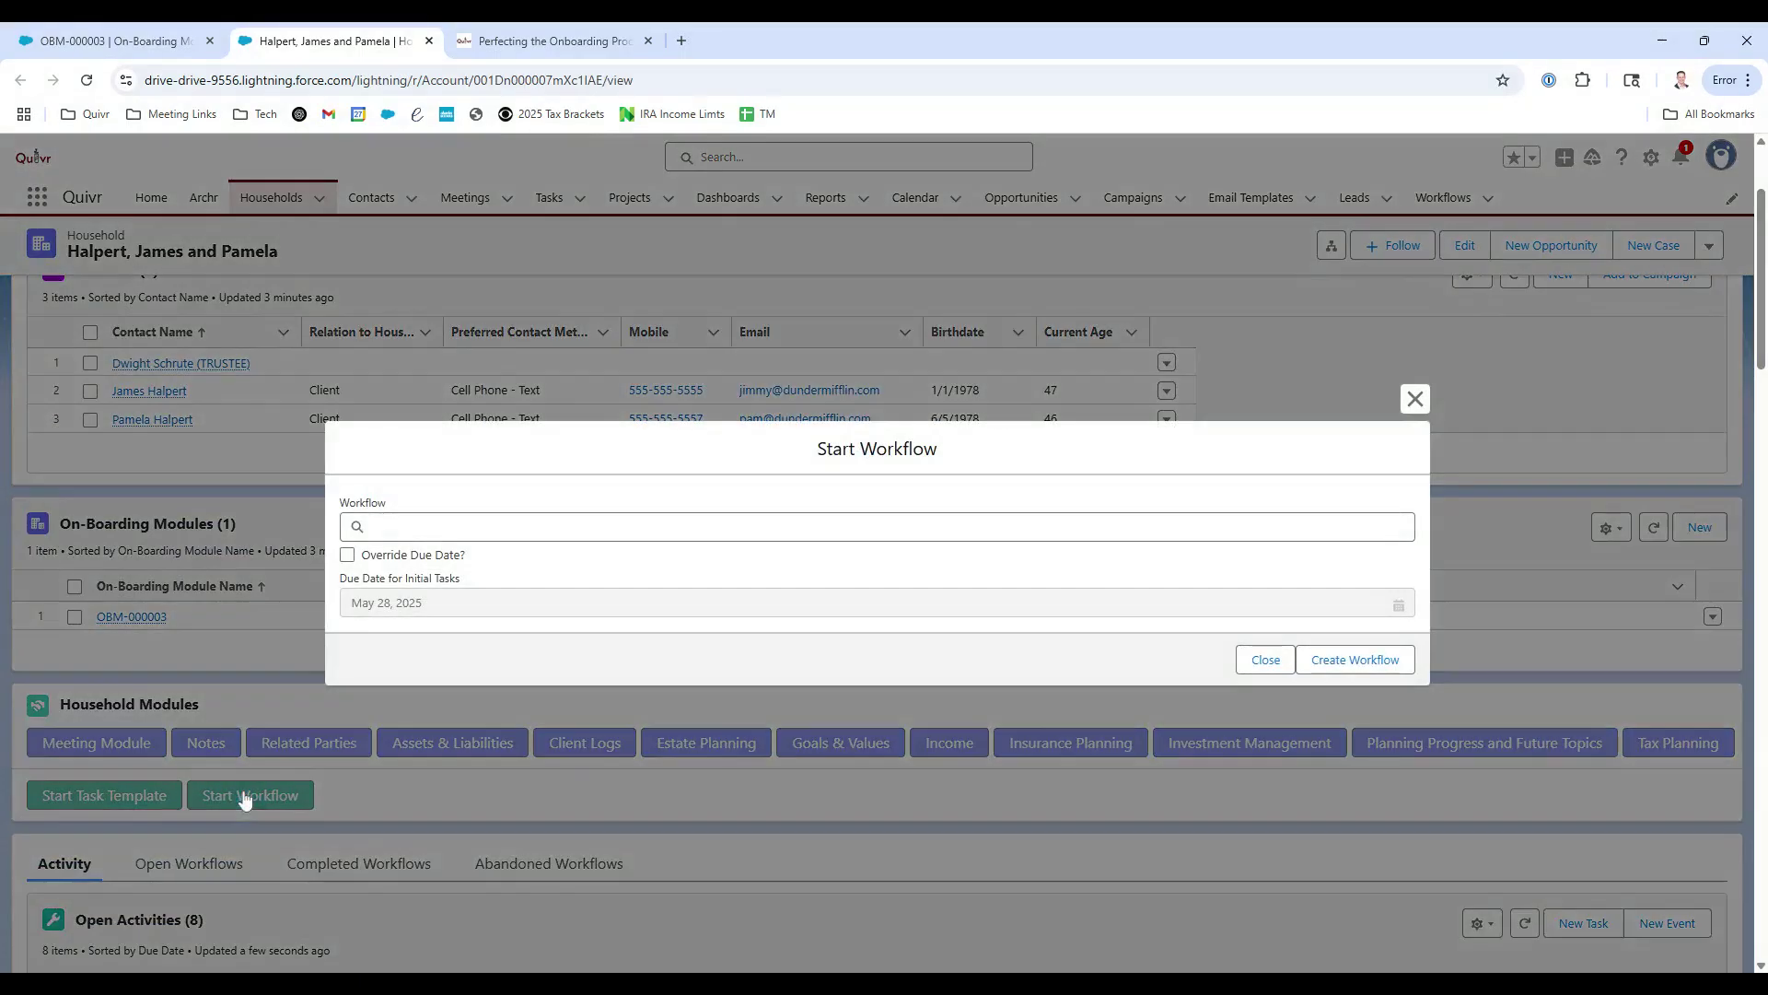
click(445, 528)
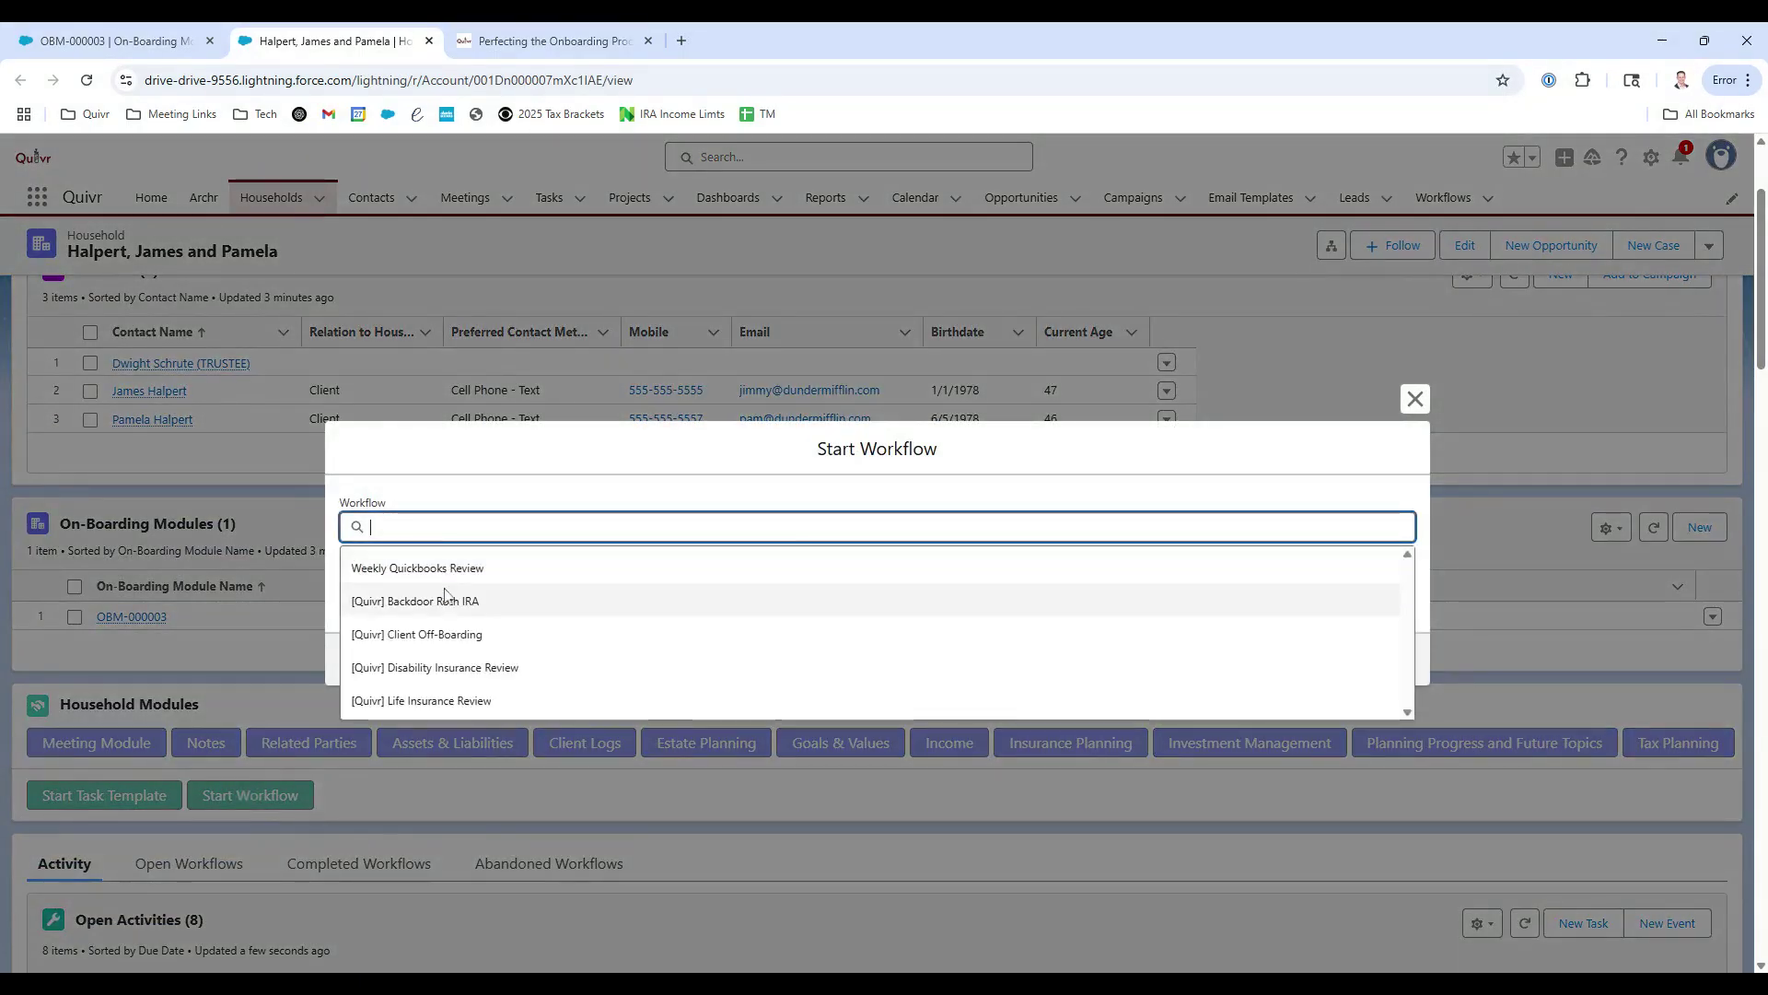
scroll(461, 613, down, 1)
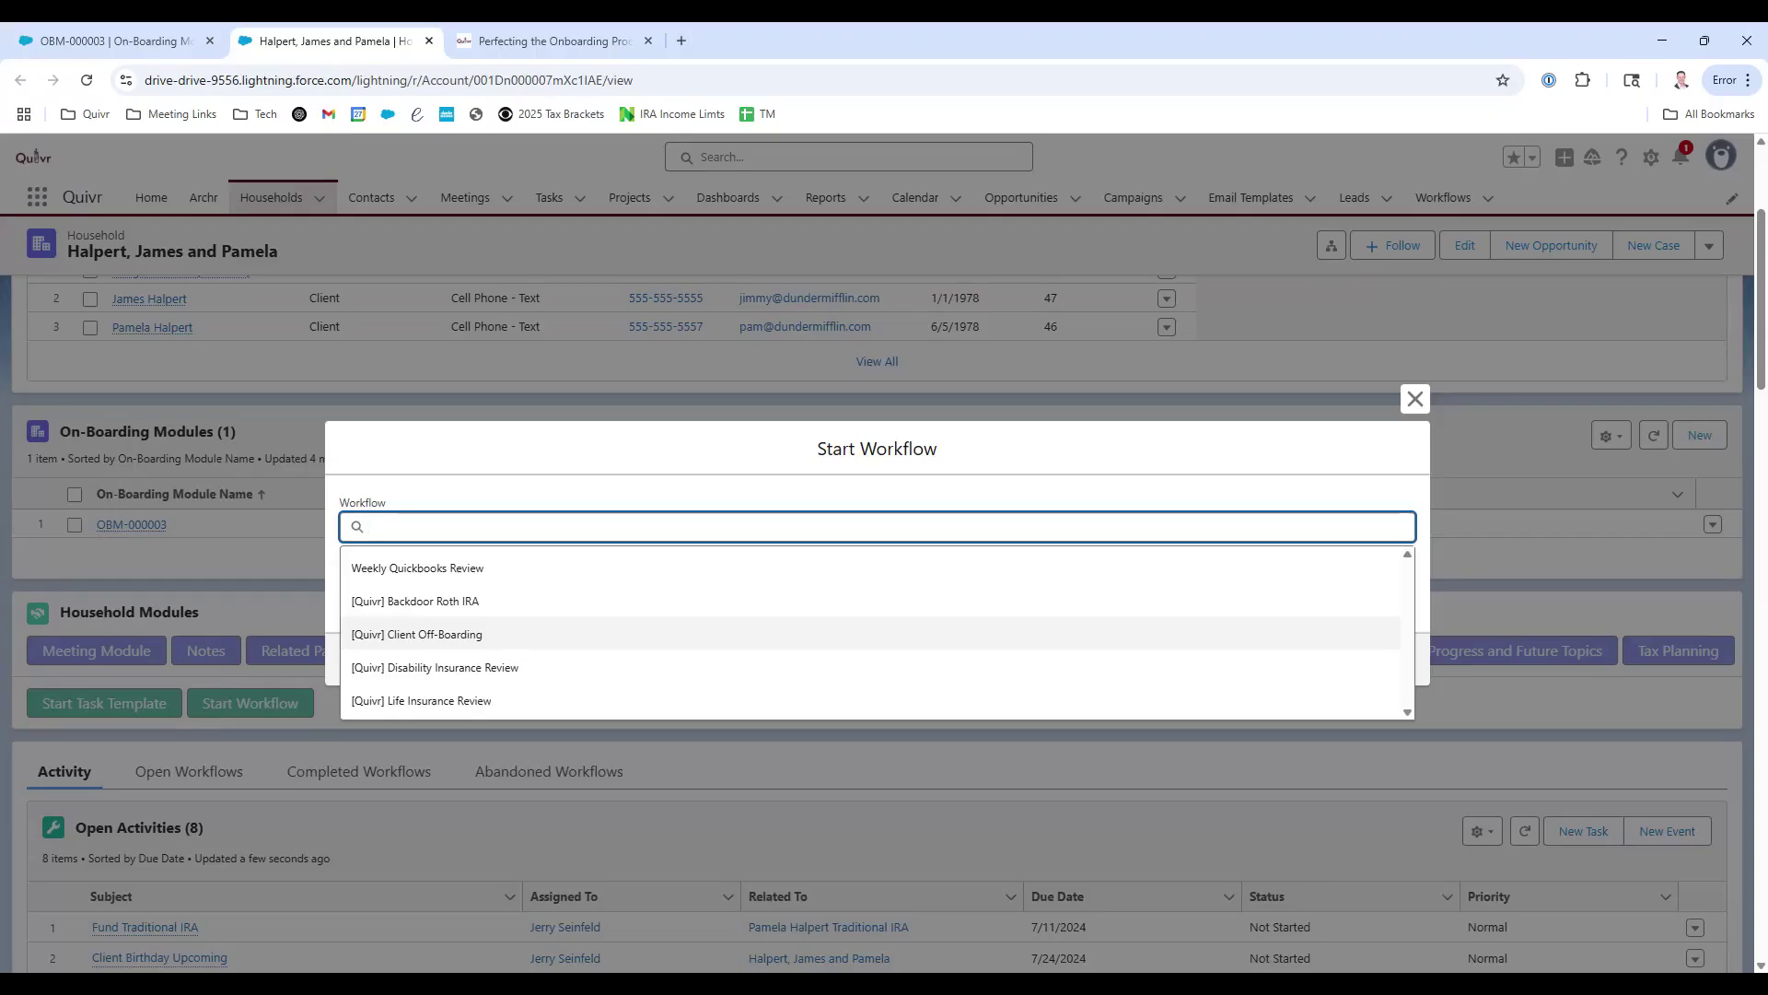
click(1414, 399)
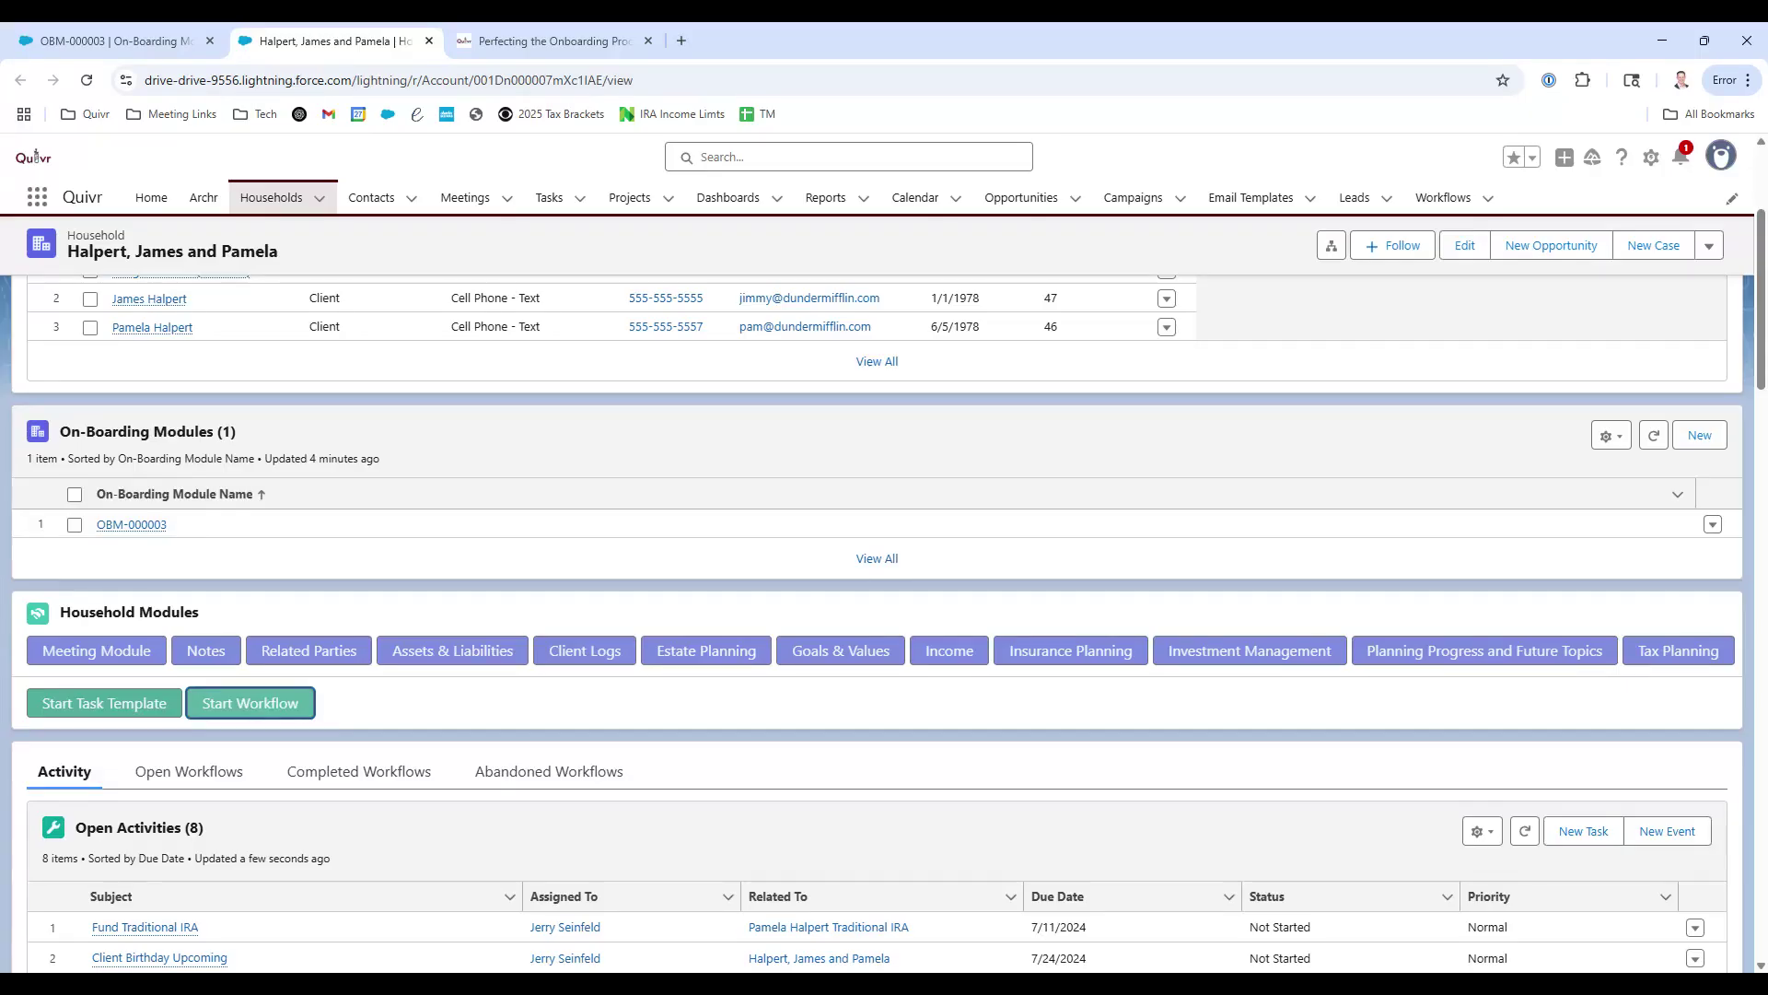
Select the [Quivr] Disability Insurance Review workflow for the household, trim the entry to "[Quivr] Disability Insuran", and close the dialog without creating a workflow.
click(197, 702)
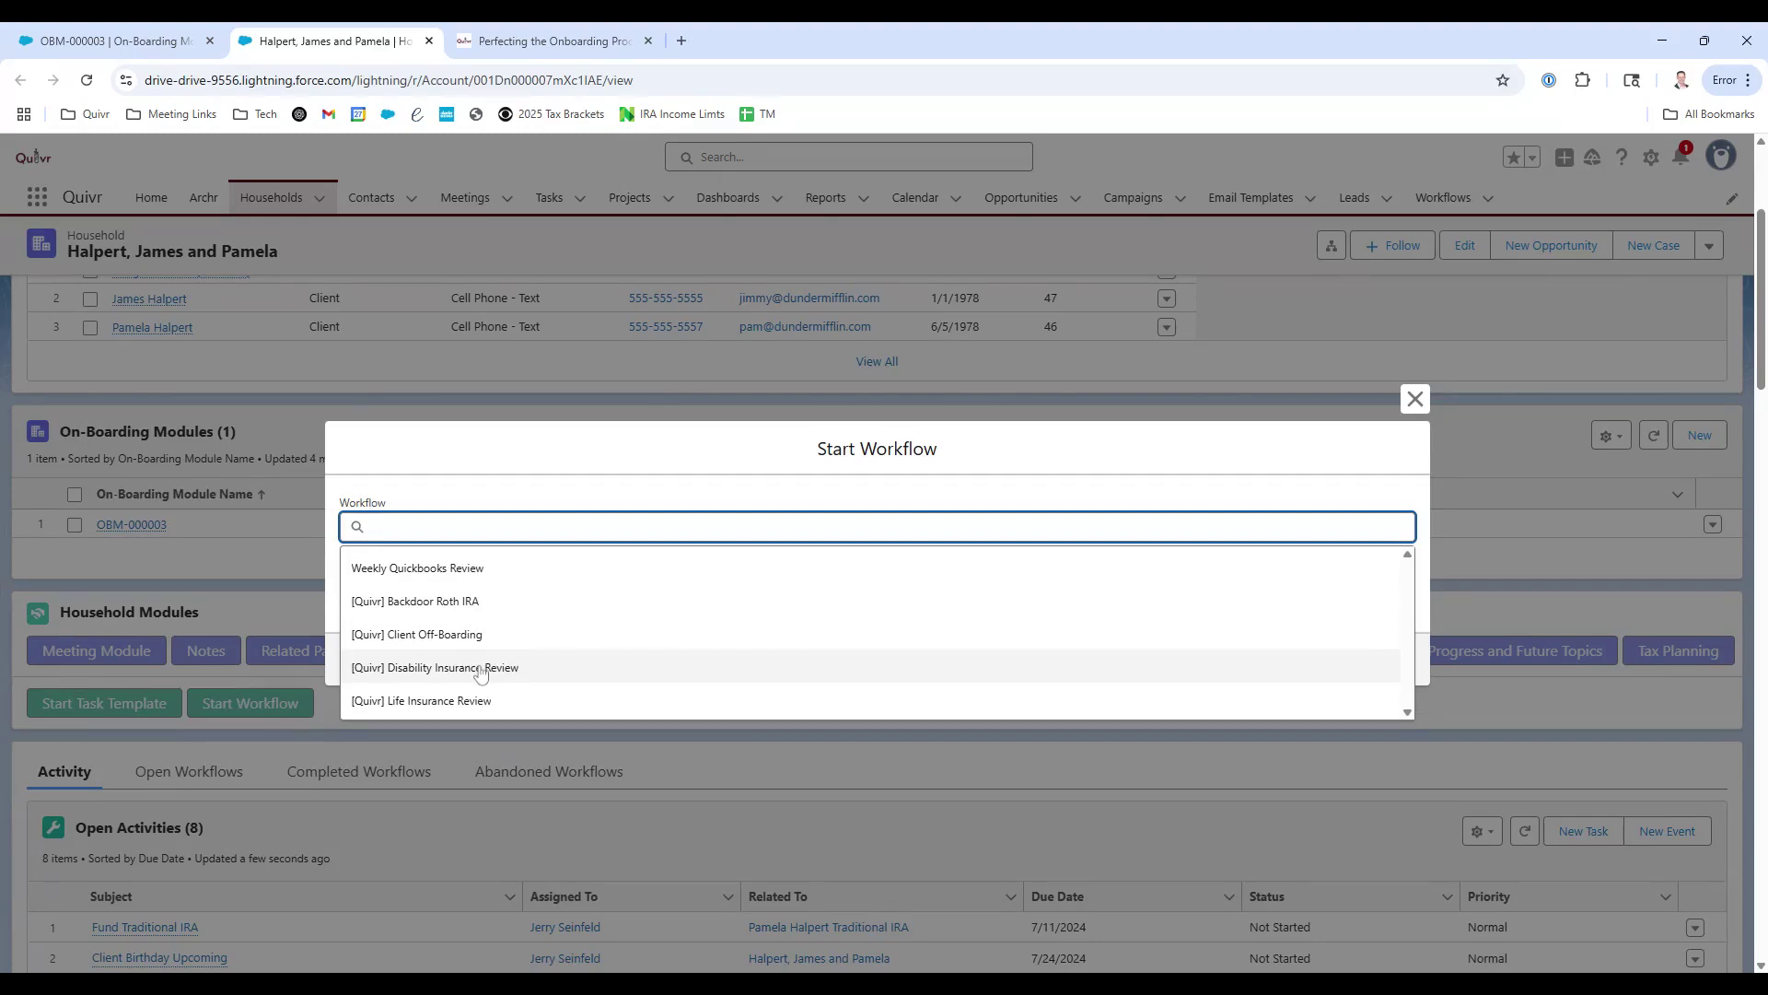
click(479, 670)
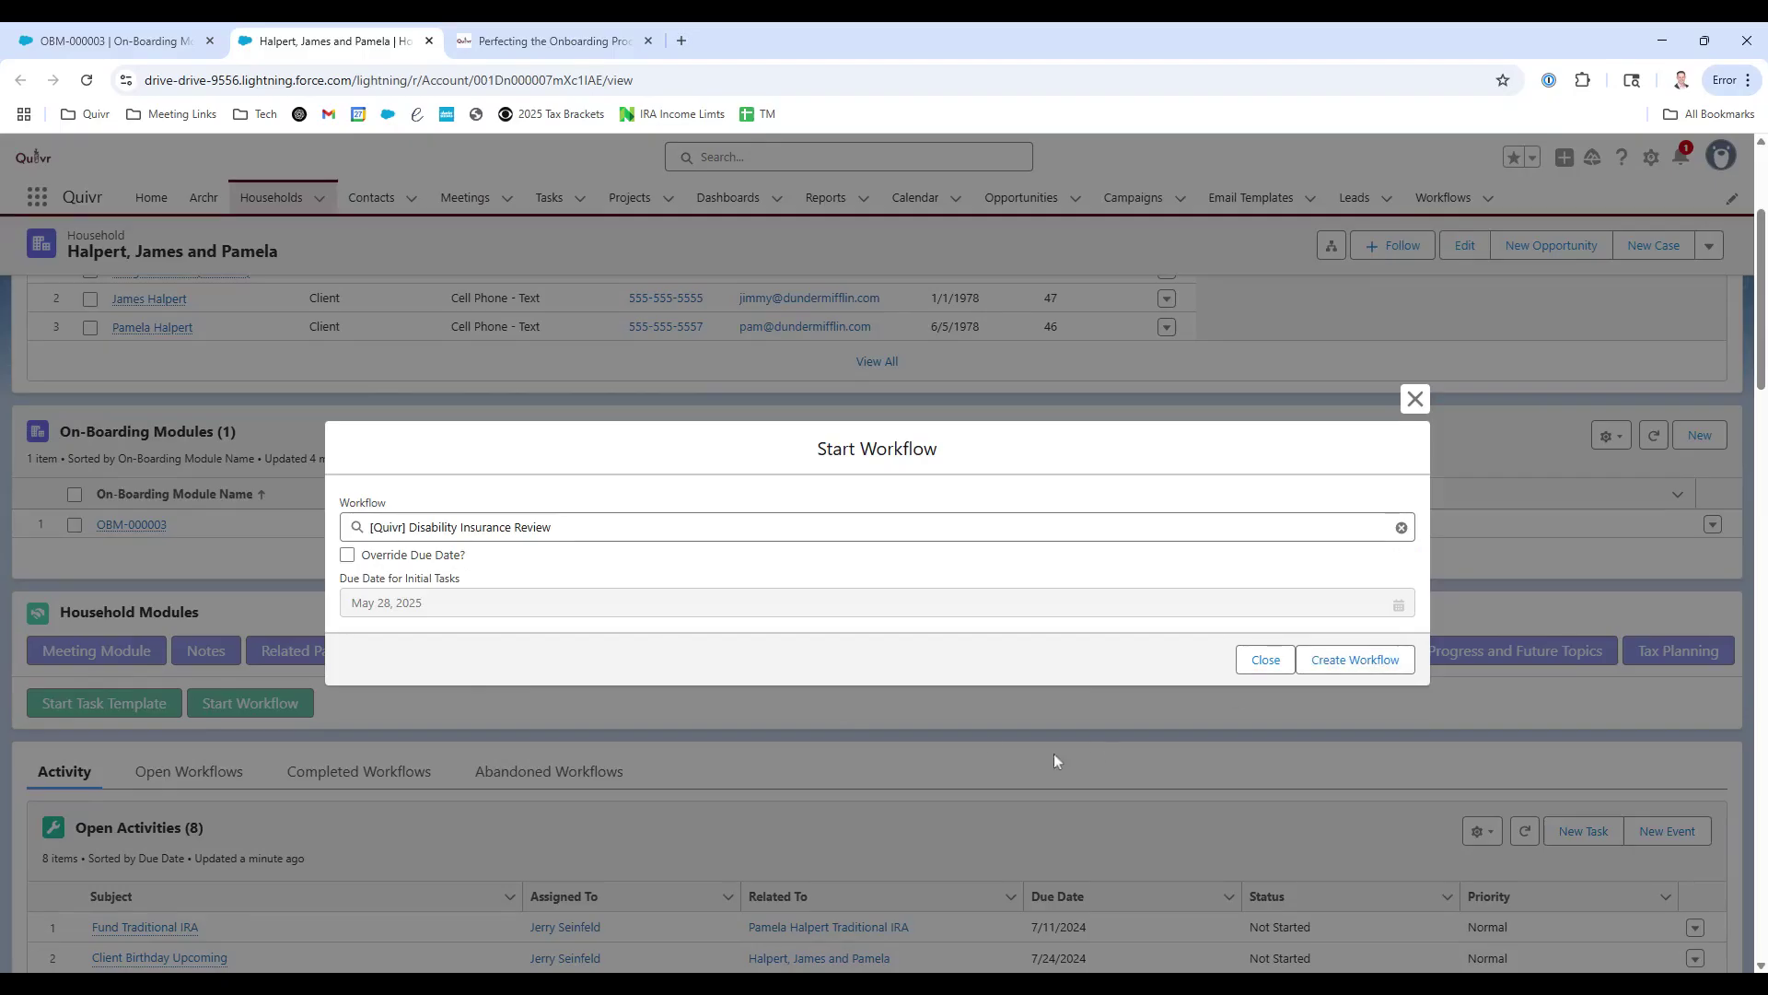
click(589, 528)
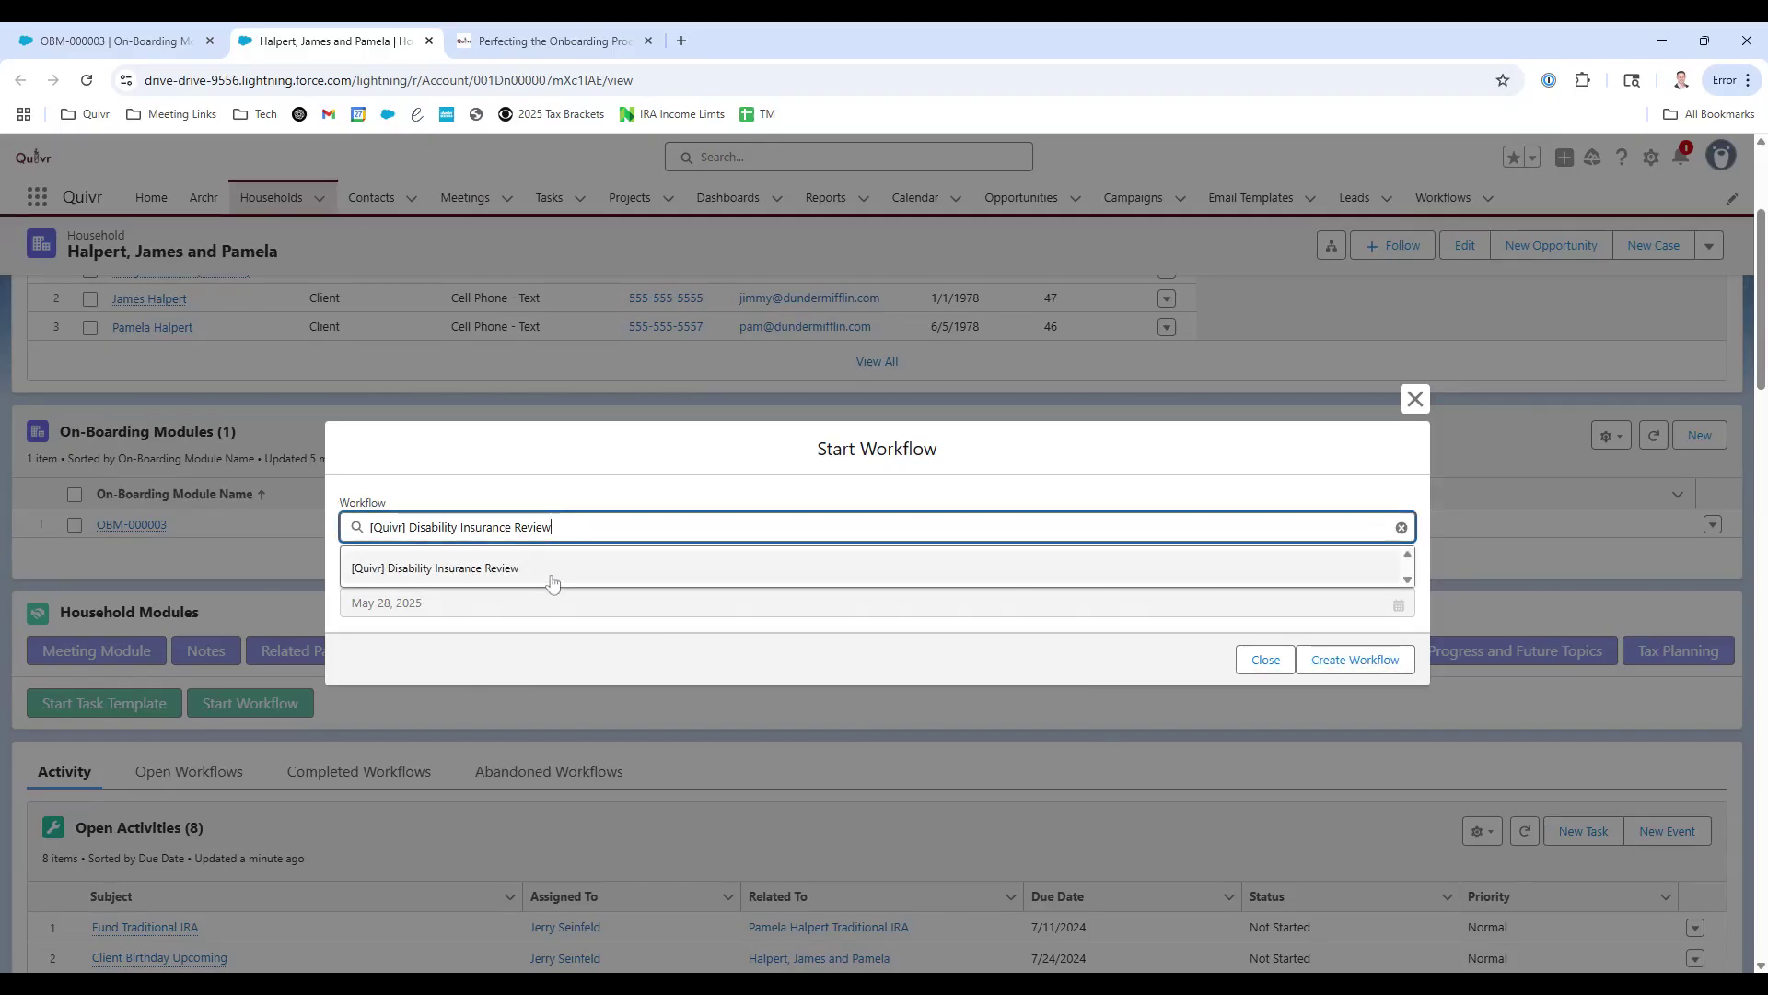
key(ctrl+shift+Left)
key(BackSpace)
key(BackSpace)
key(BackSpace)
key(BackSpace)
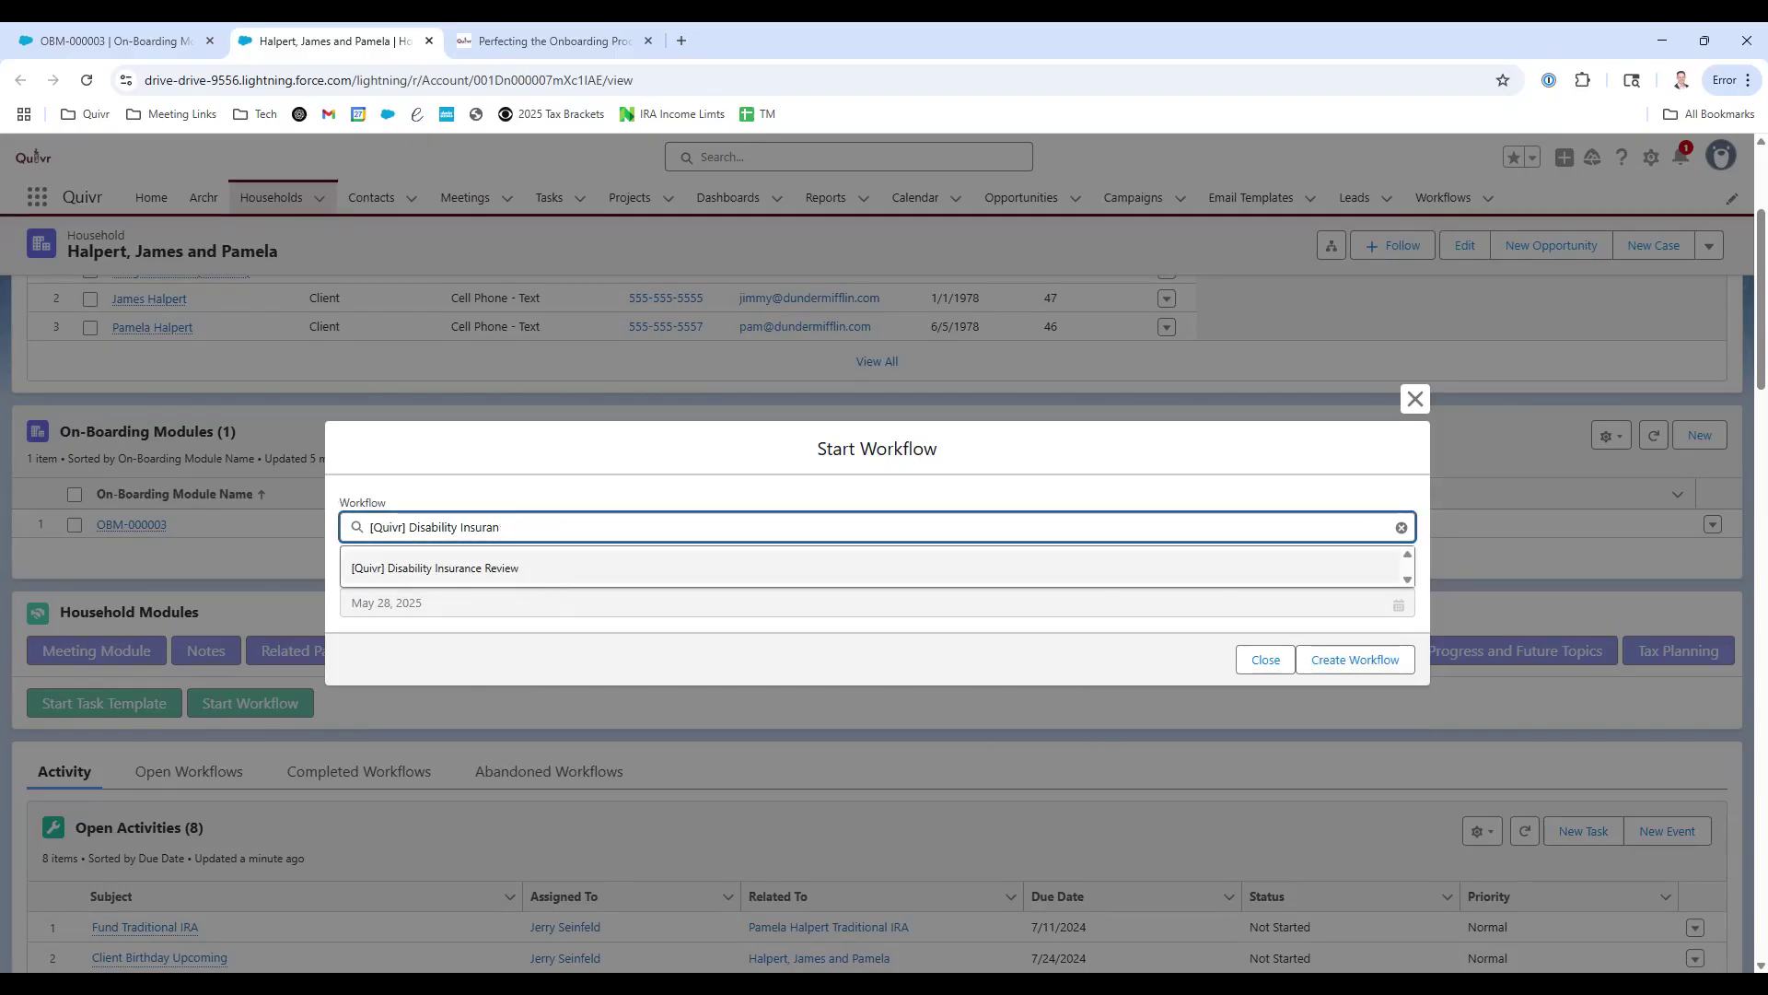
click(1416, 399)
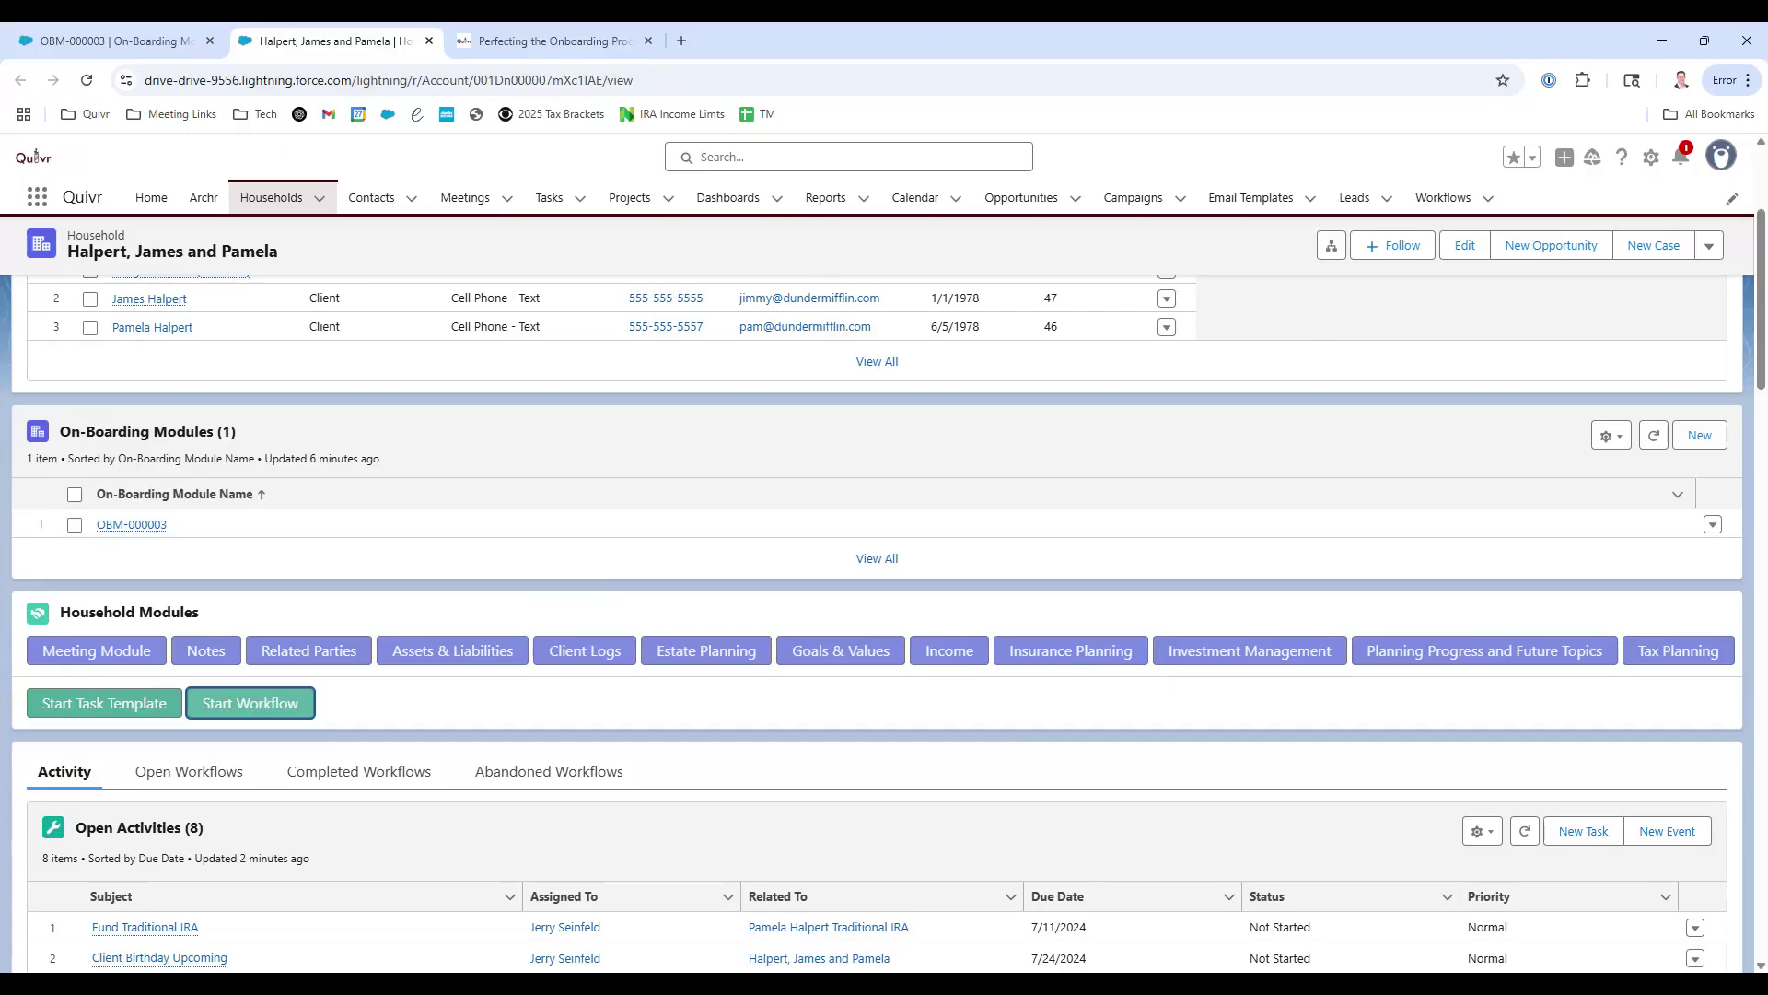
Return to the onboarding article and highlight the Phase 3 description, "Client-Dependent Work - The stuff that changes client to client".
click(544, 40)
scroll(470, 314, up, 4)
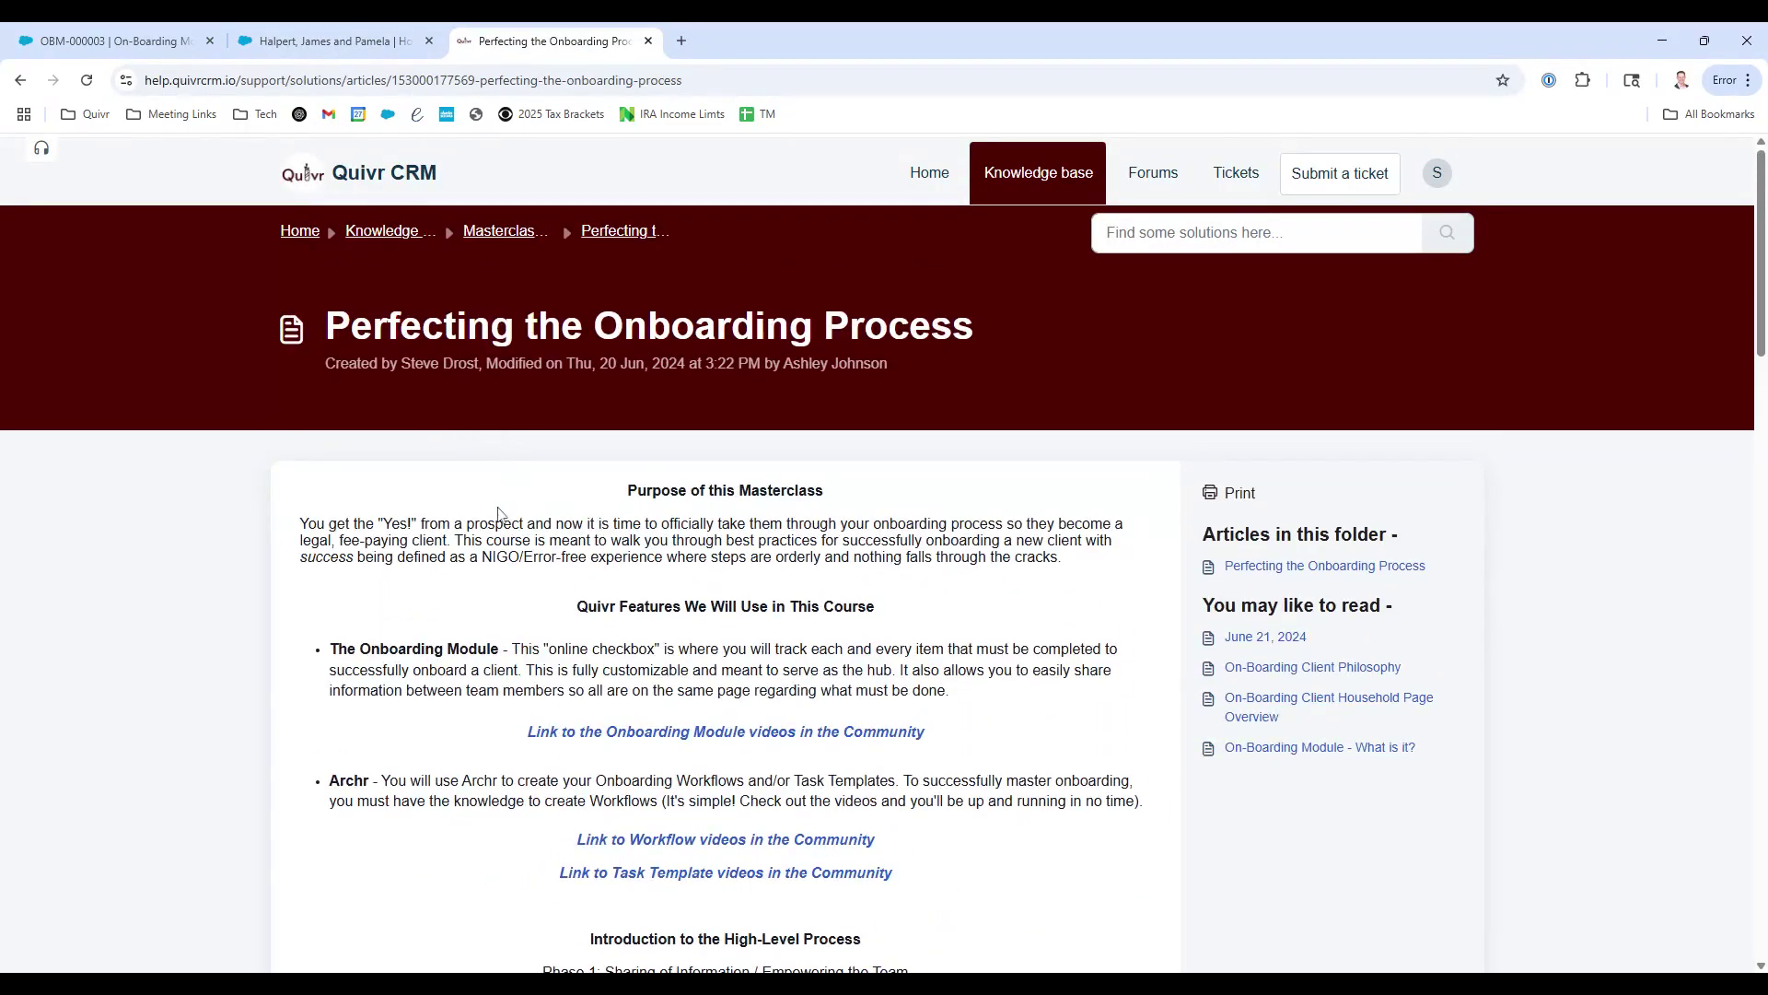
scroll(491, 530, down, 1)
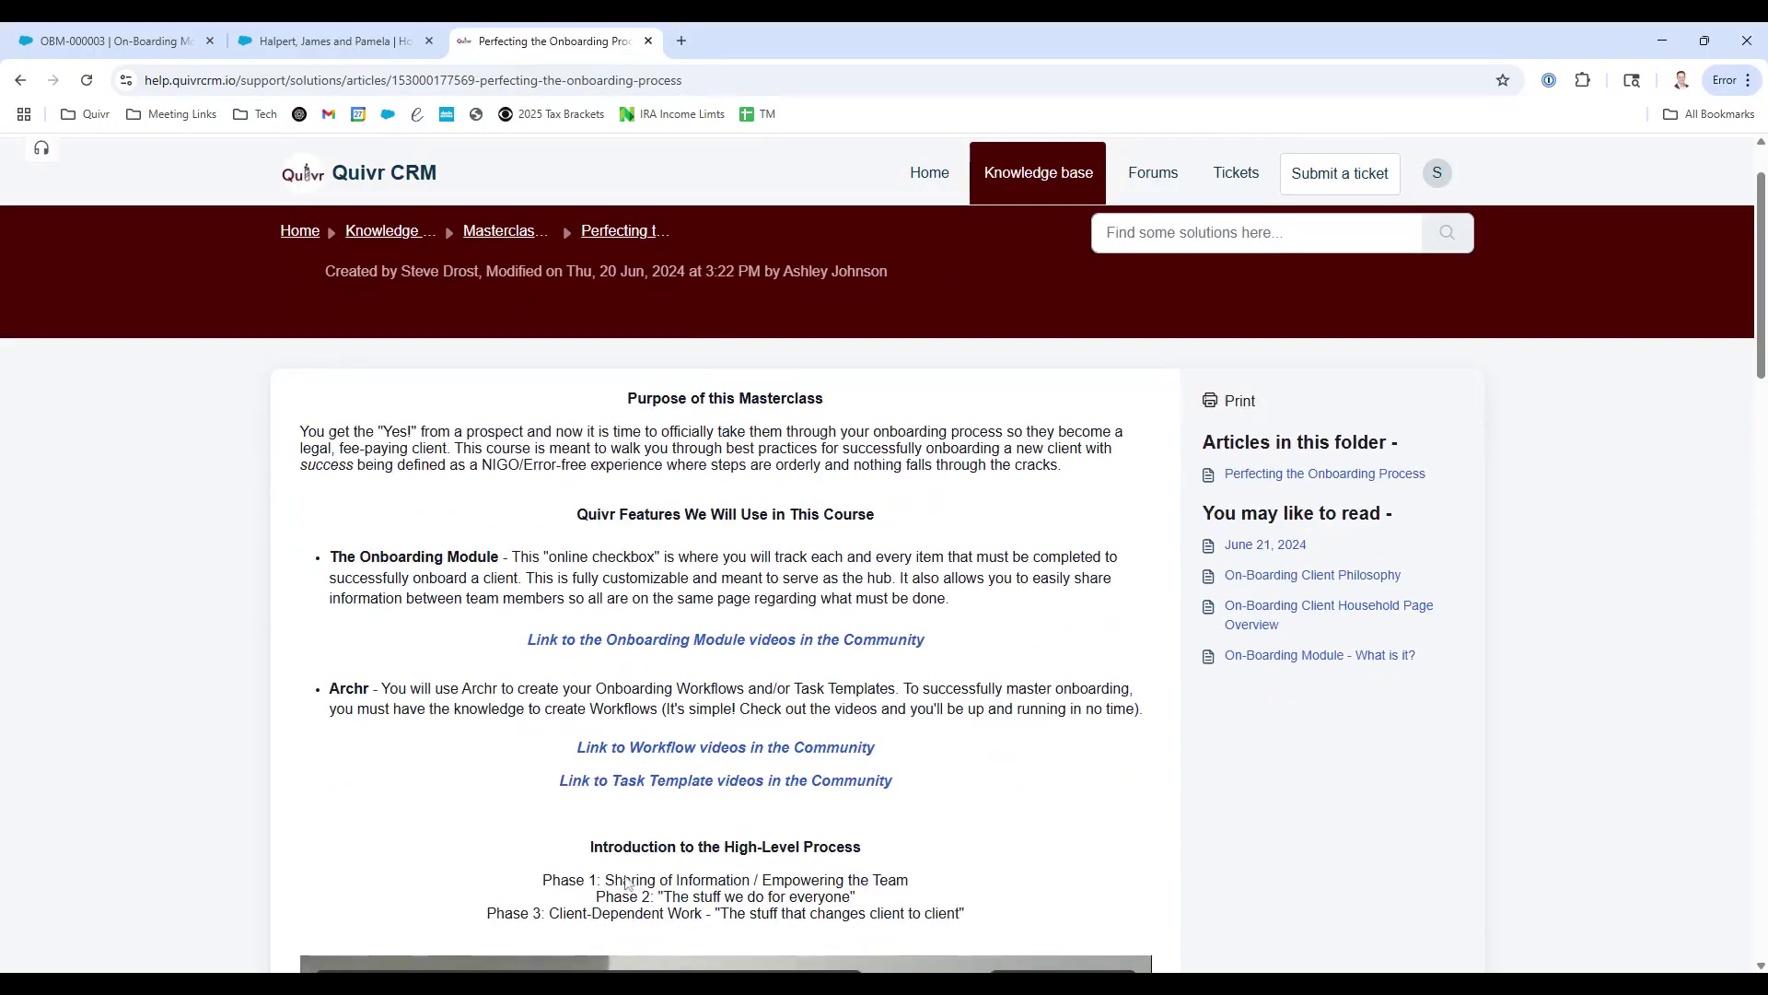
drag(547, 912, 910, 931)
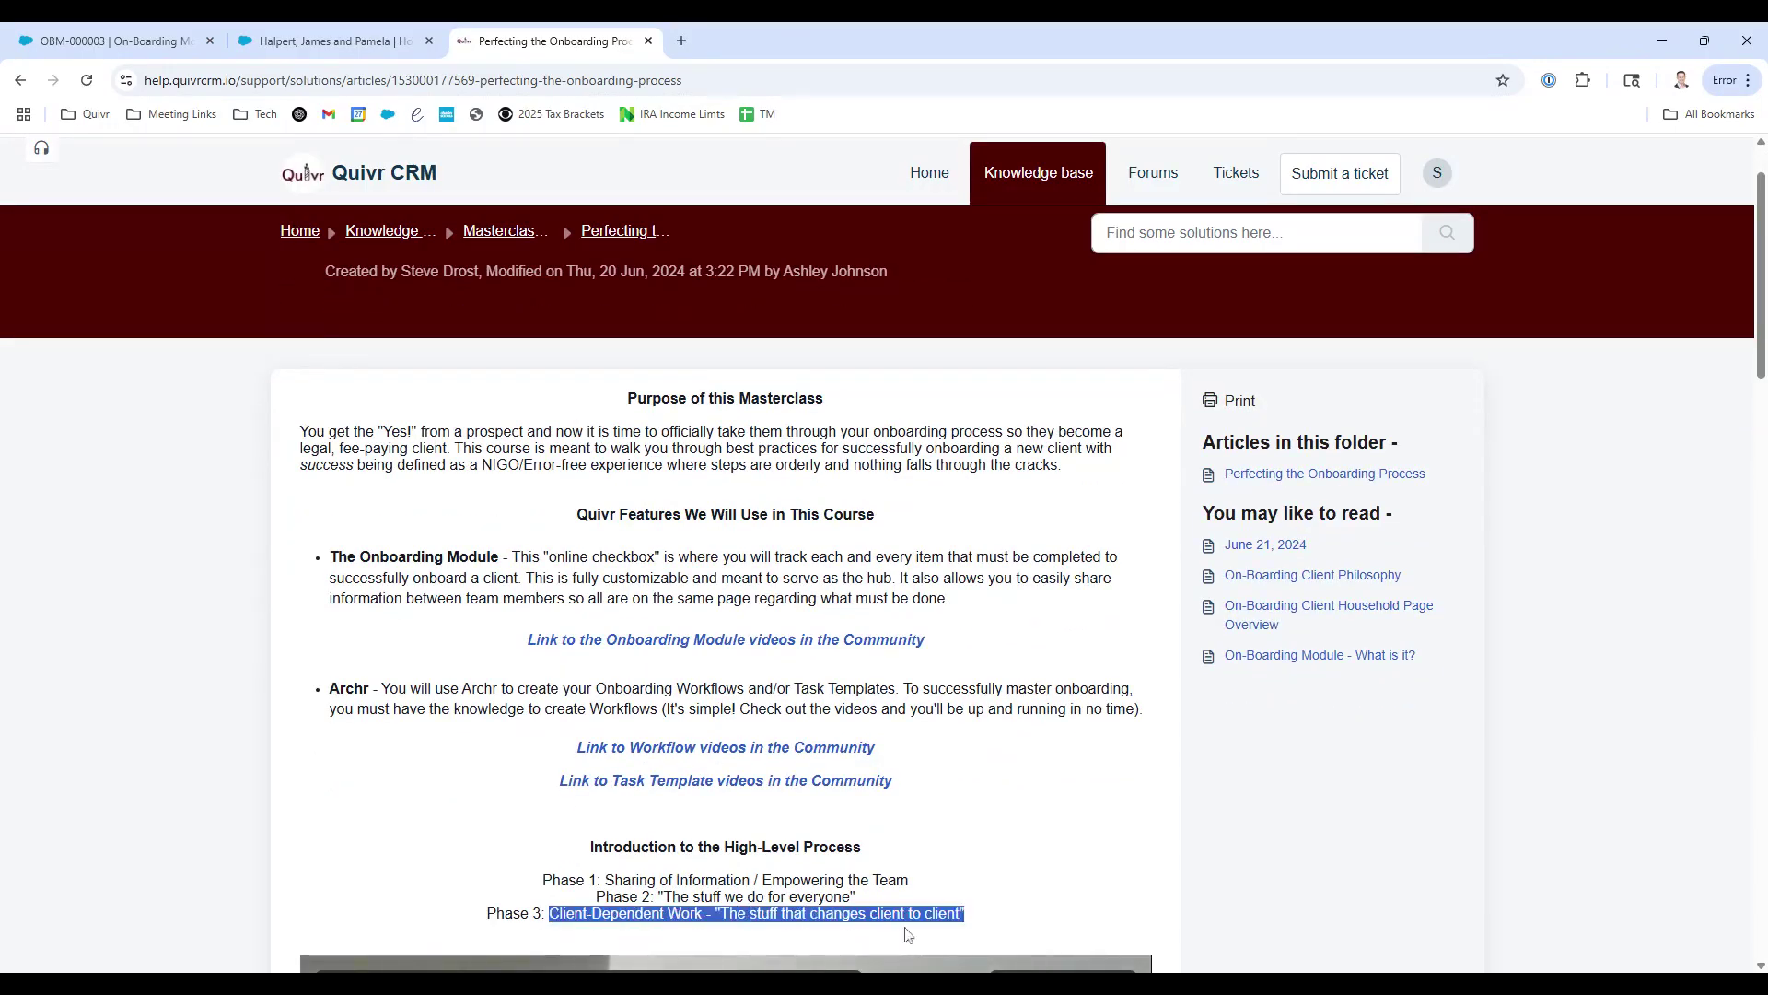
click(965, 924)
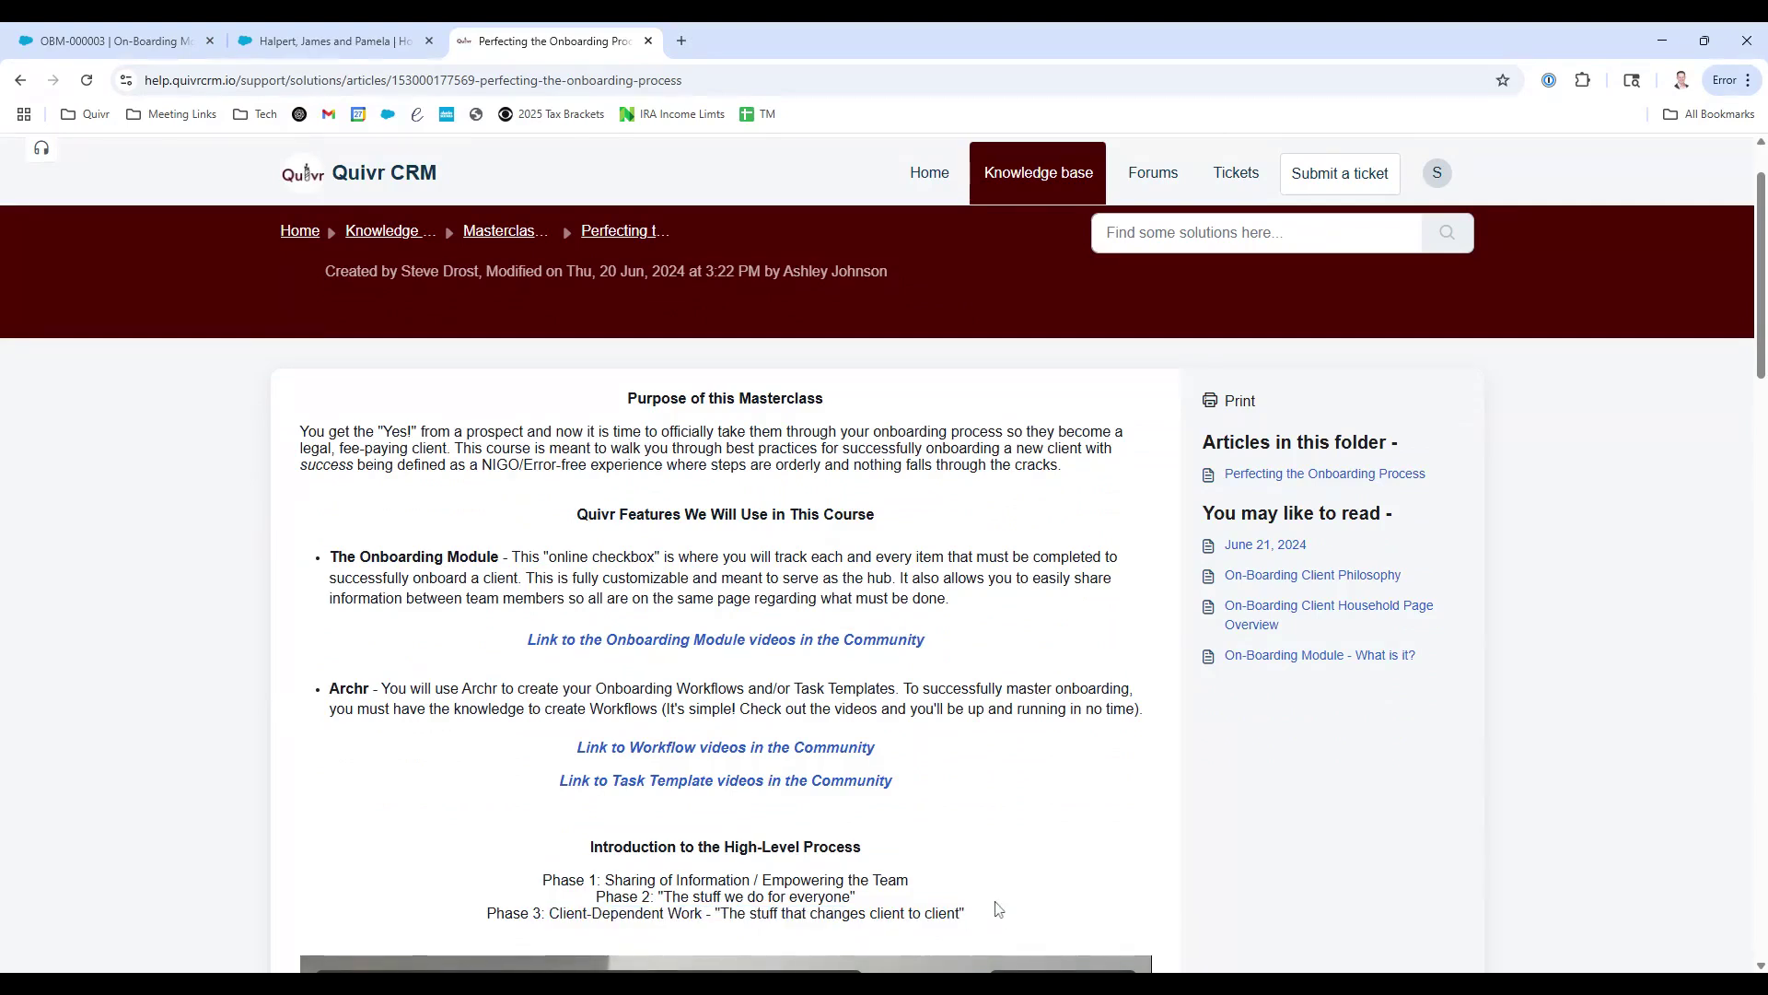